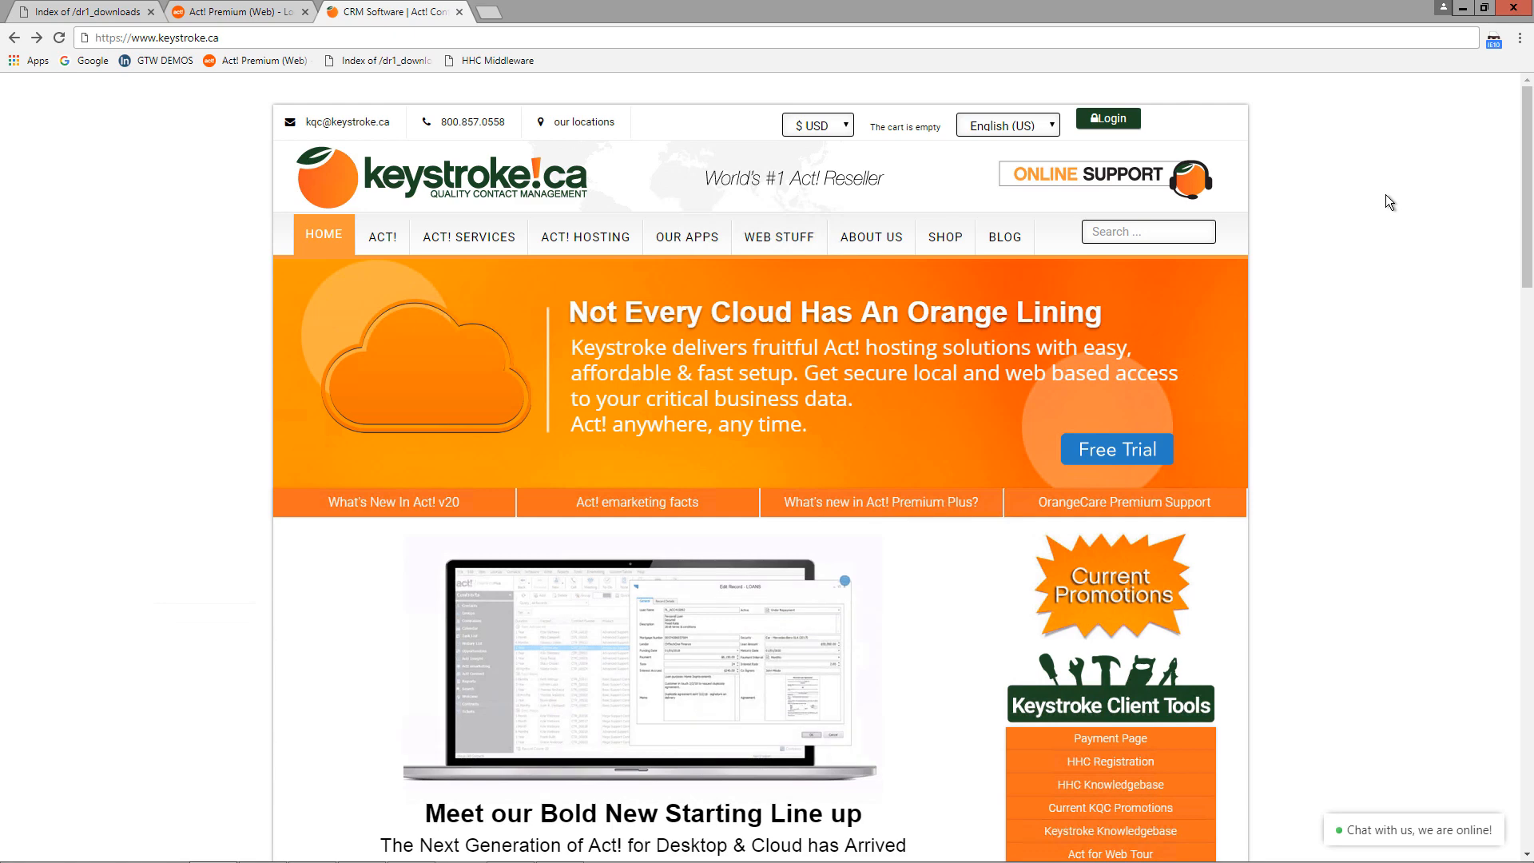
Open the Keystroke blog article "How Act! CRM can help businesses comply with GDPR" and look through it
left_click(1005, 239)
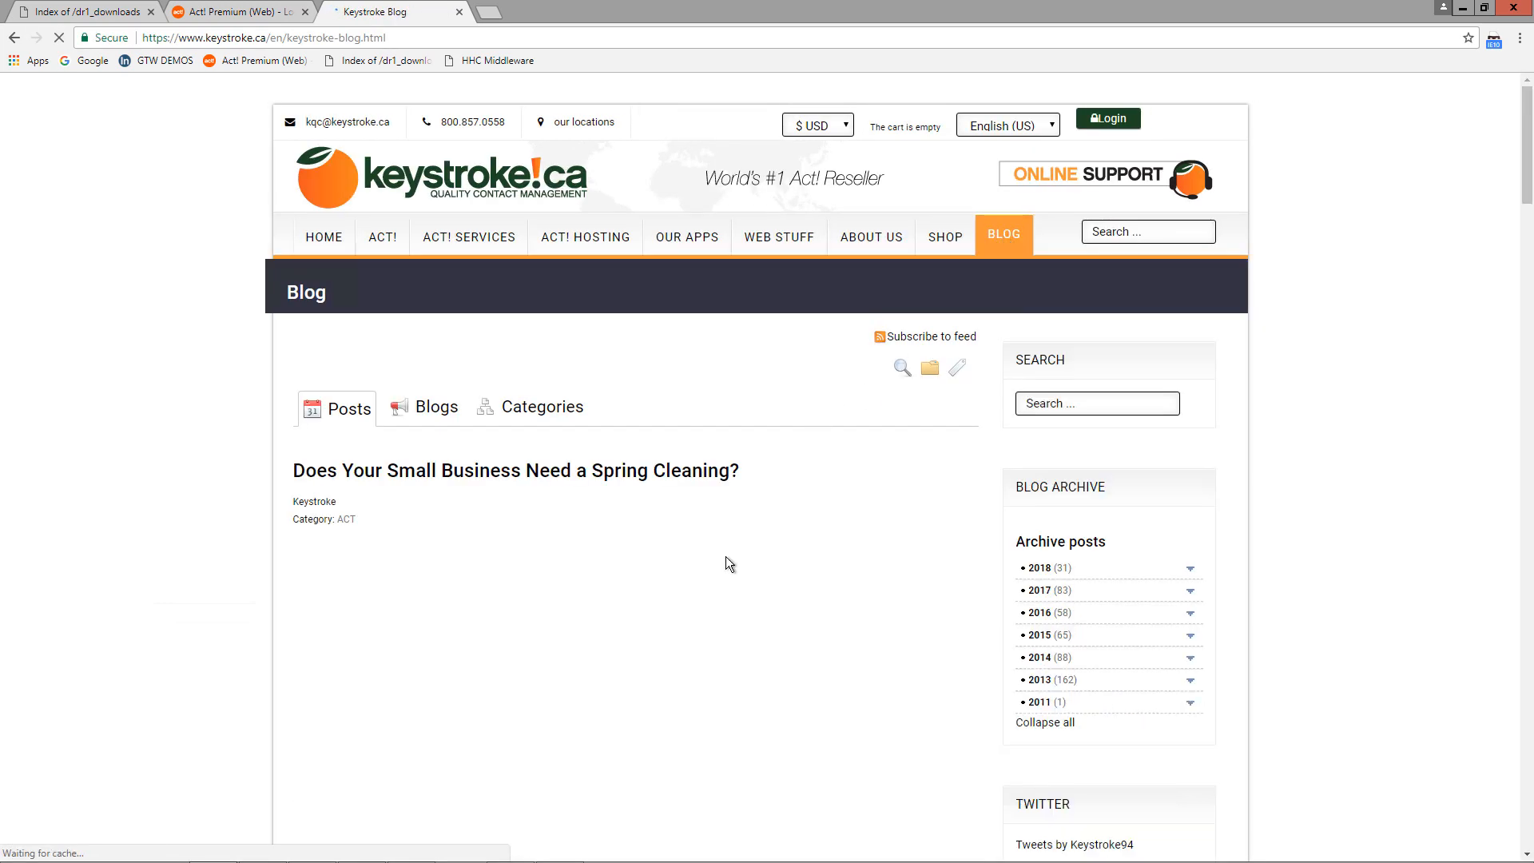
scroll(725, 556, "down", 9)
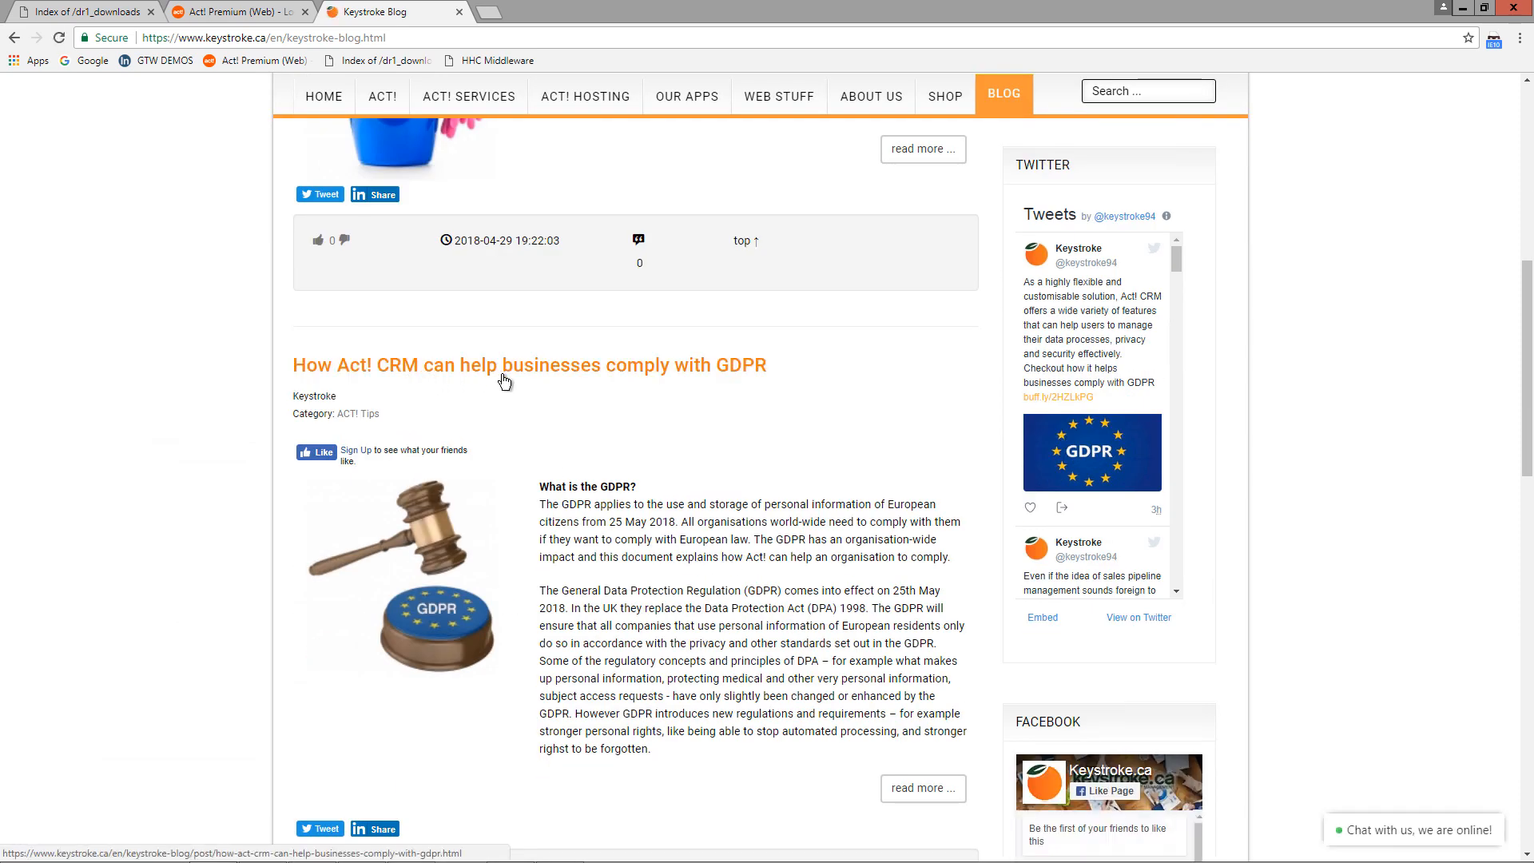
left_click(554, 368)
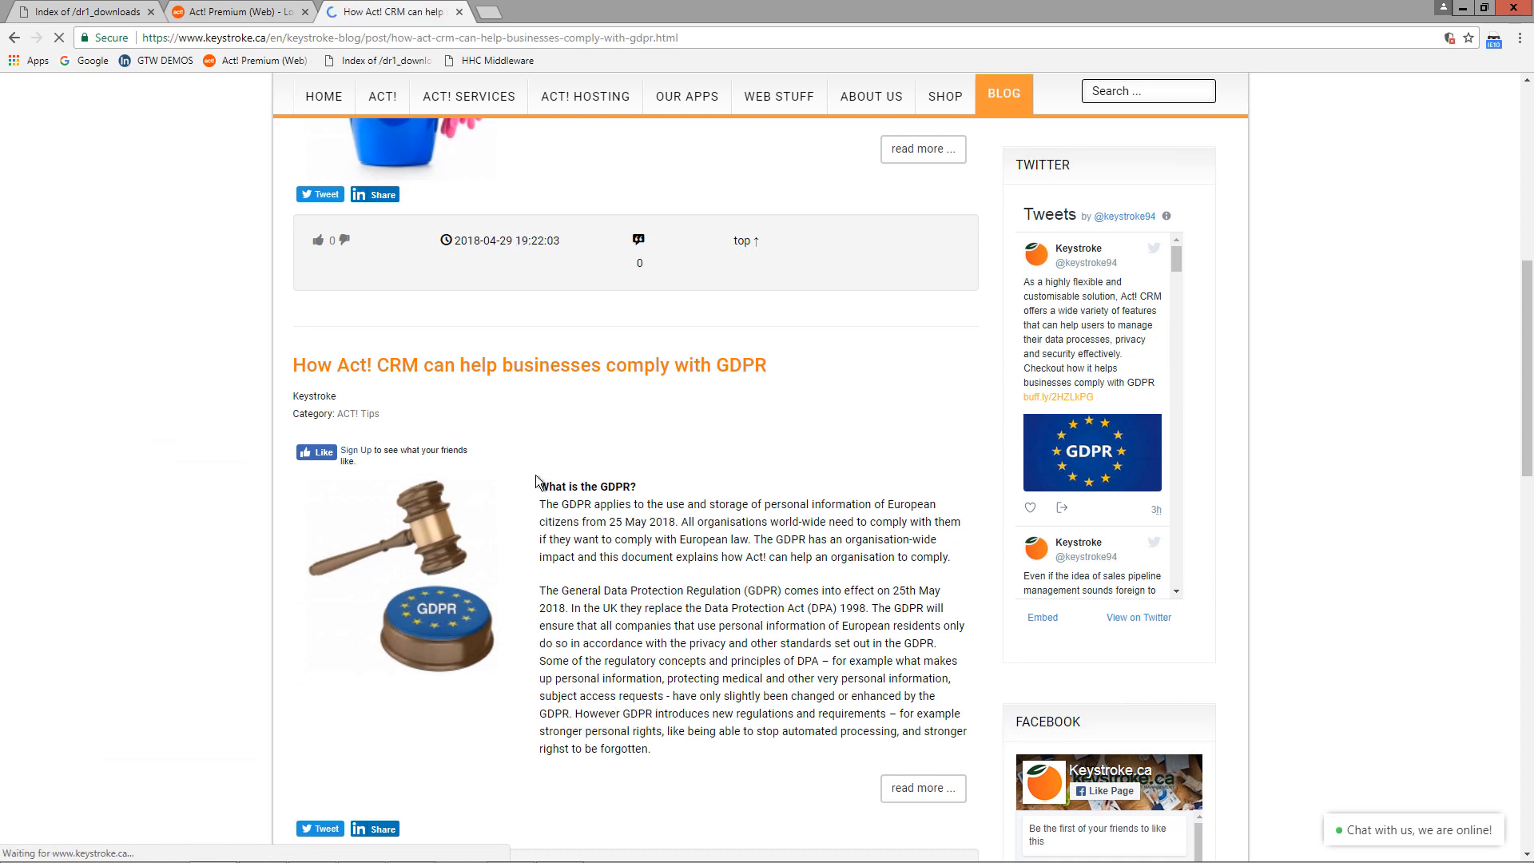
scroll(534, 476, "down", 3)
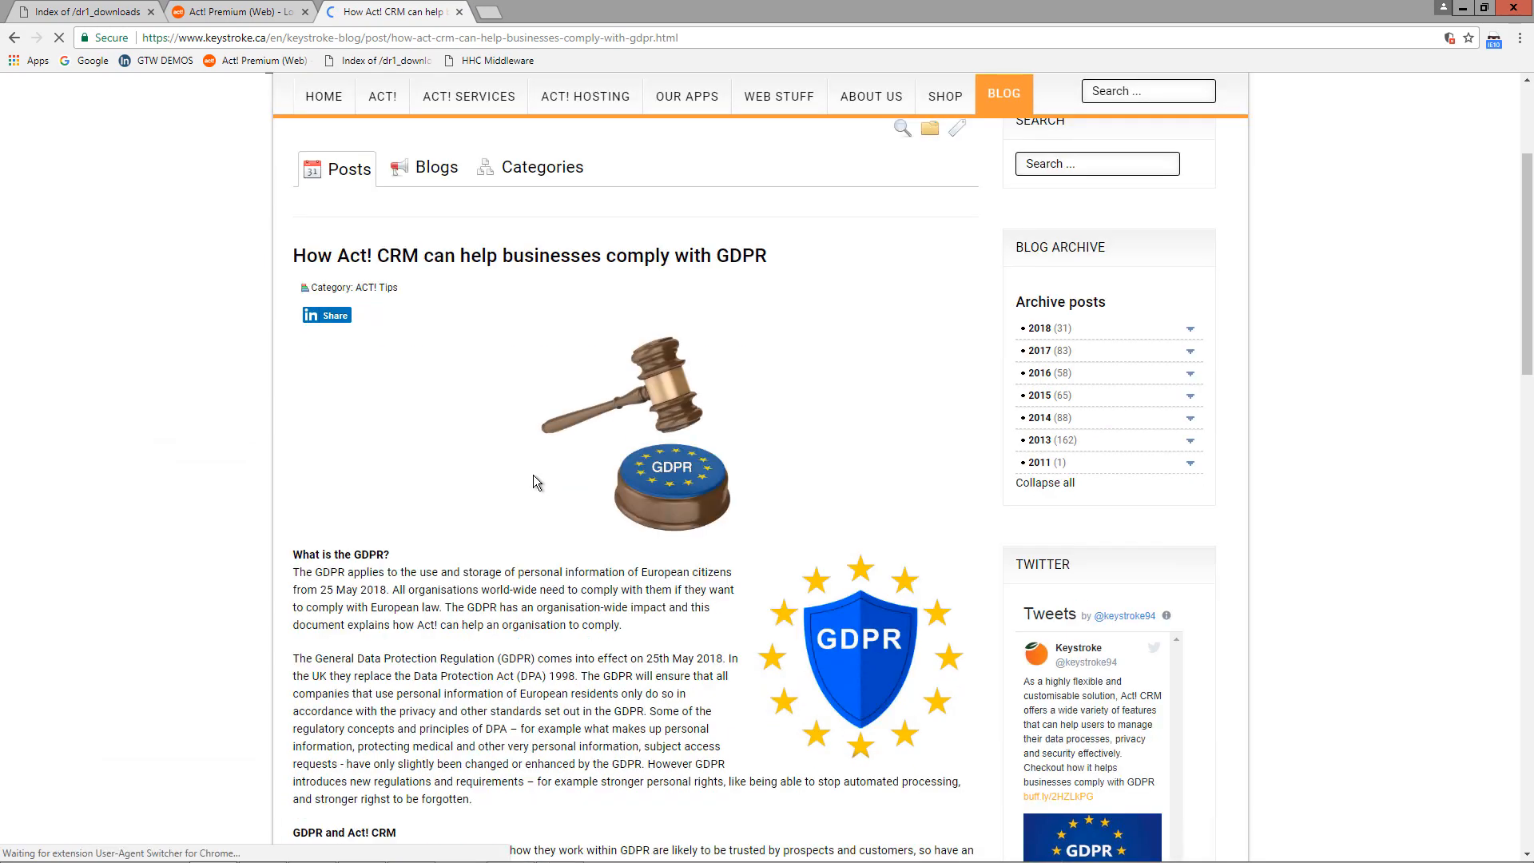
scroll(533, 476, "down", 3)
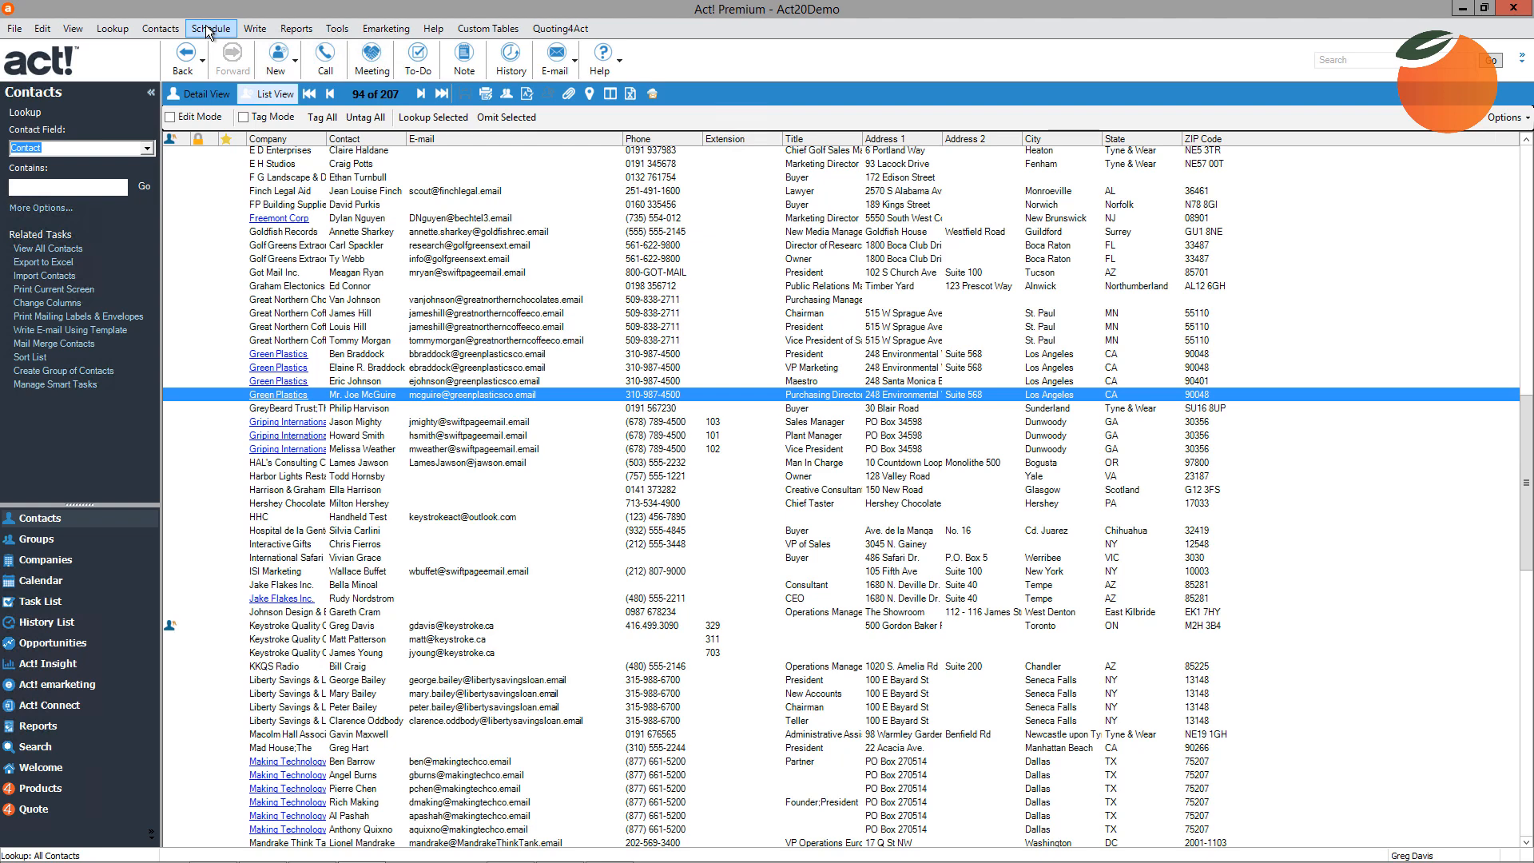
In Act!, convert the single native template "01 Initial Communication - Direct Marketing Letter" with Mailmerge4Act and finish the wizard
left_click(254, 30)
mouse_move(284, 247)
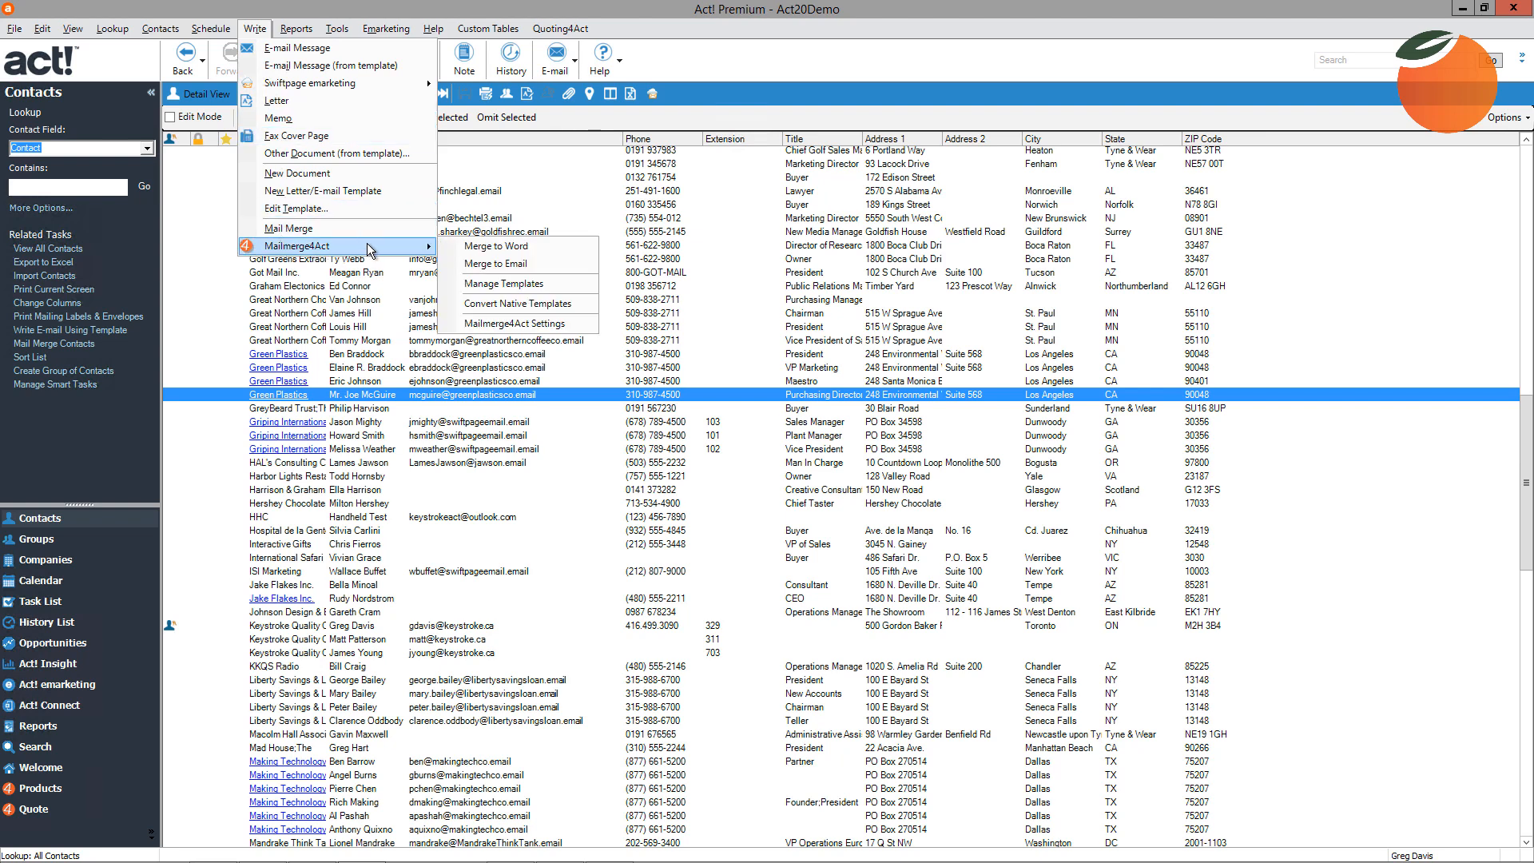
left_click(494, 305)
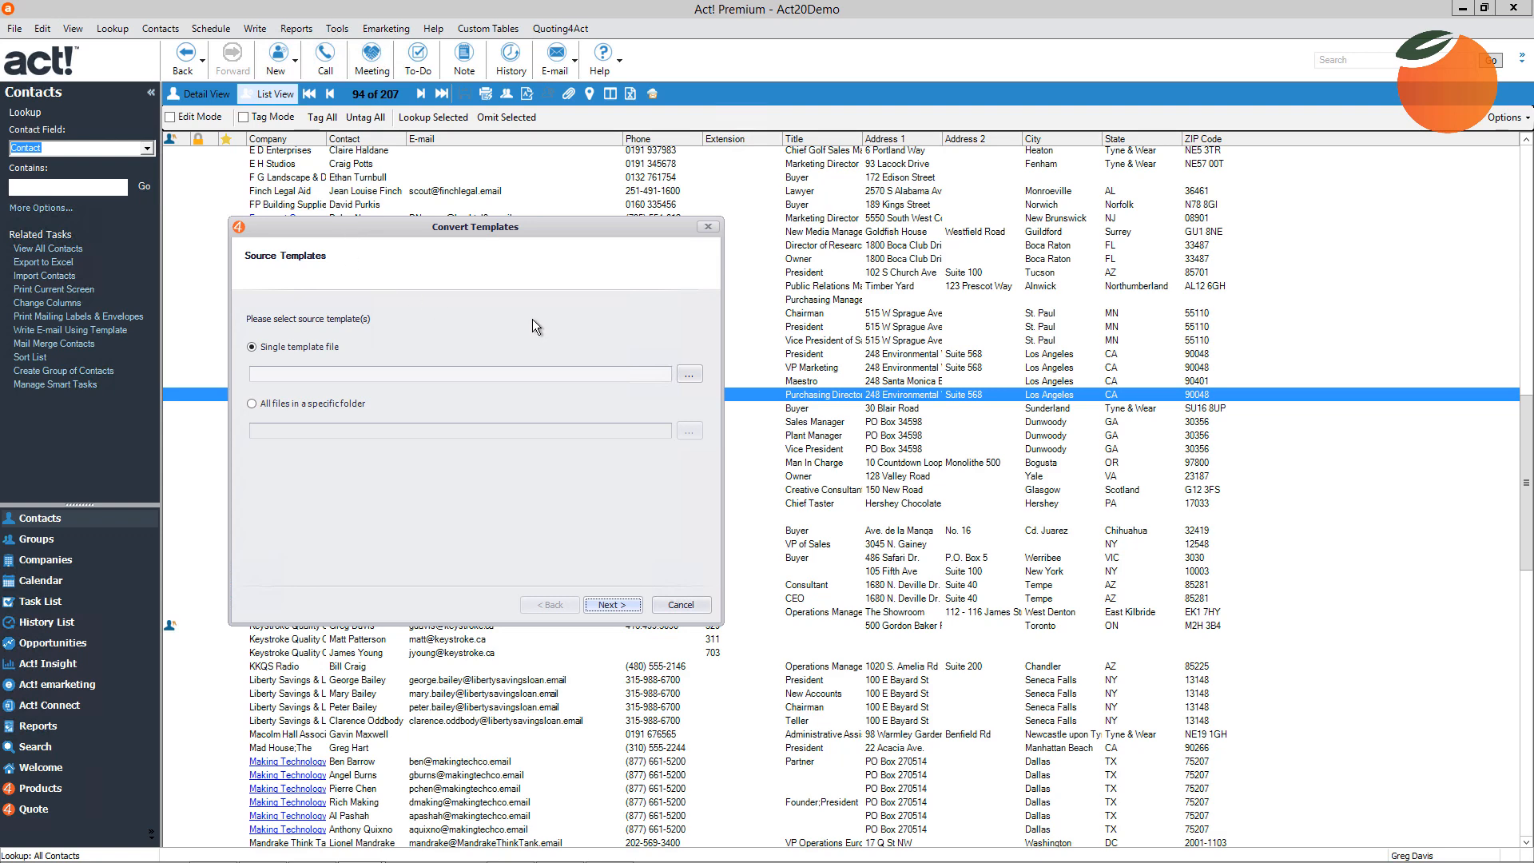
left_click(685, 375)
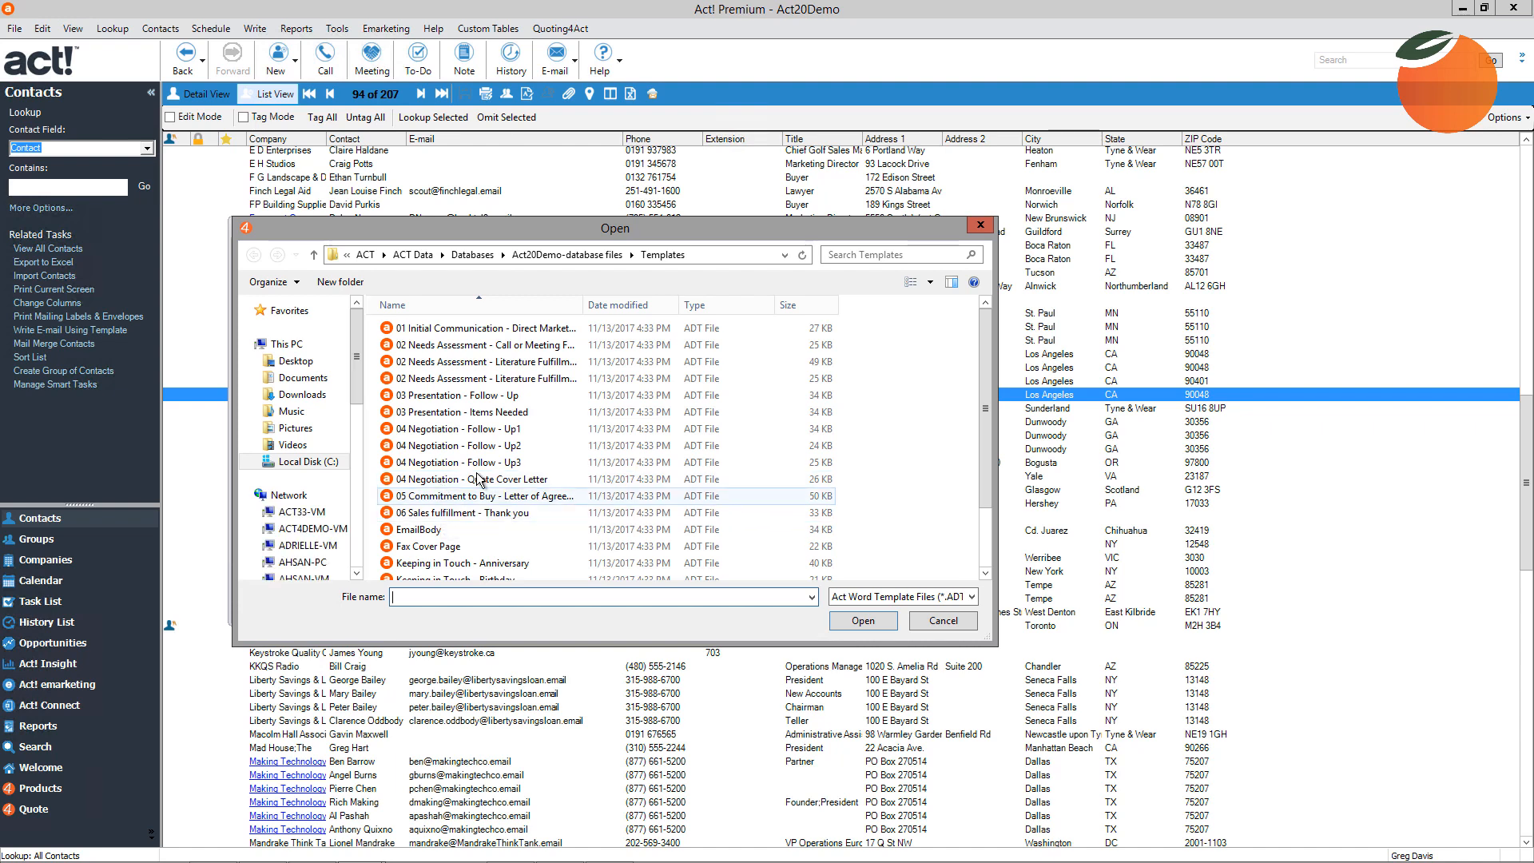
left_click(428, 330)
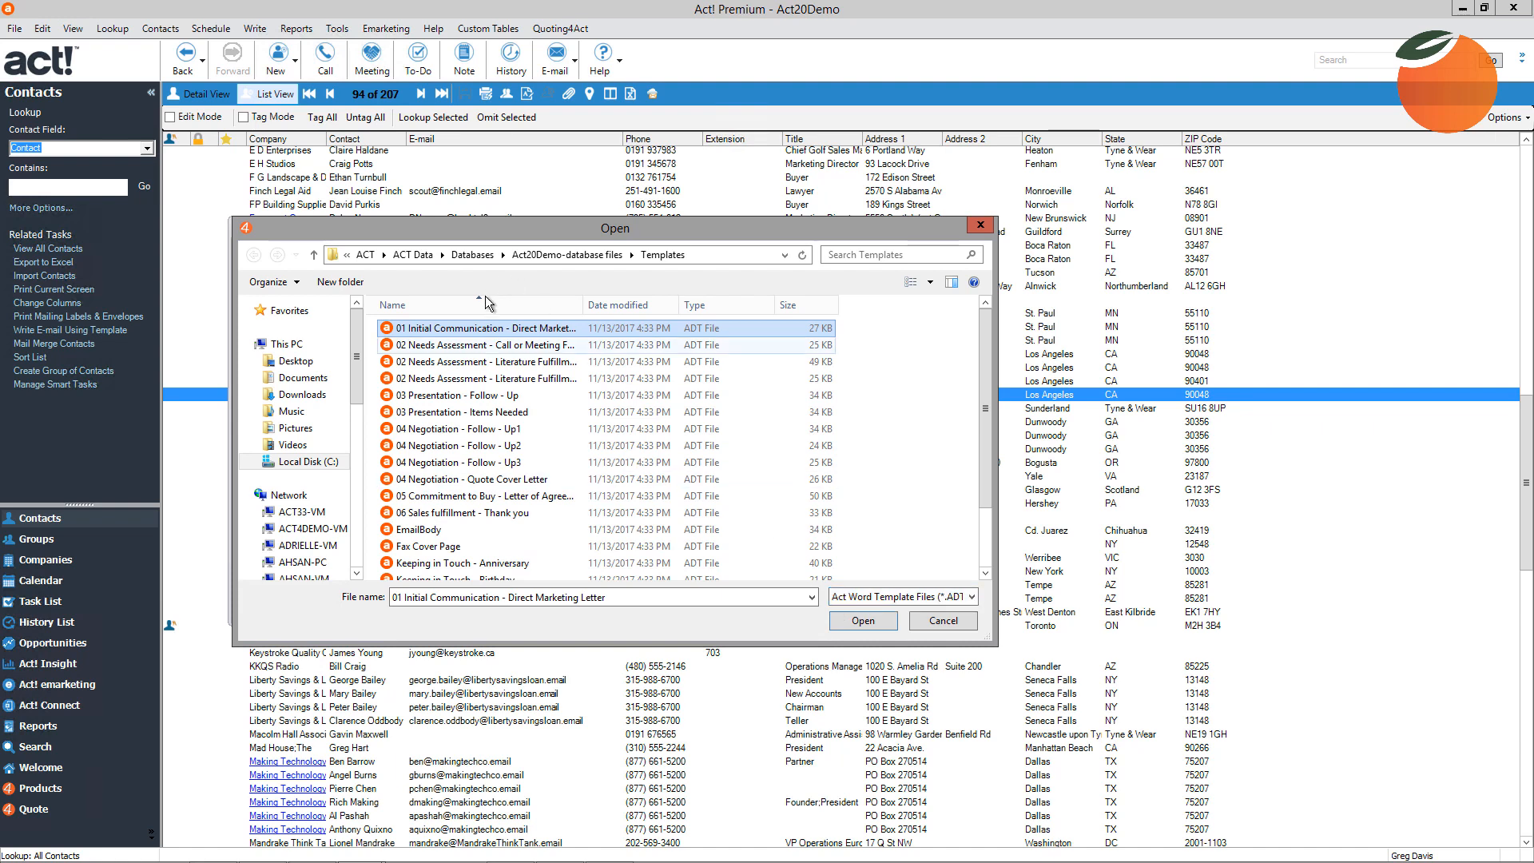
left_click(863, 622)
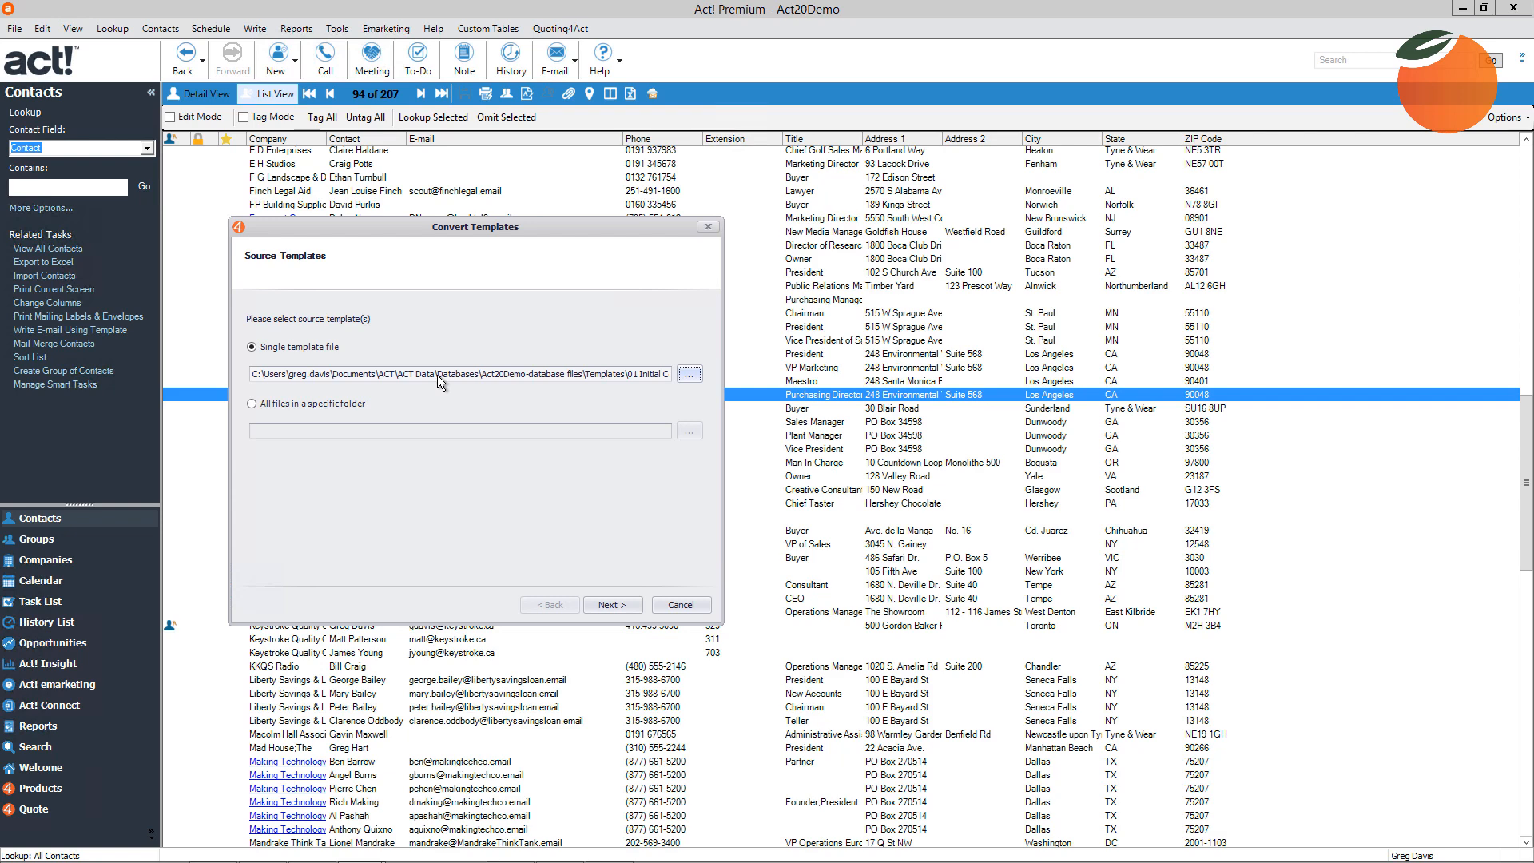
left_click(612, 604)
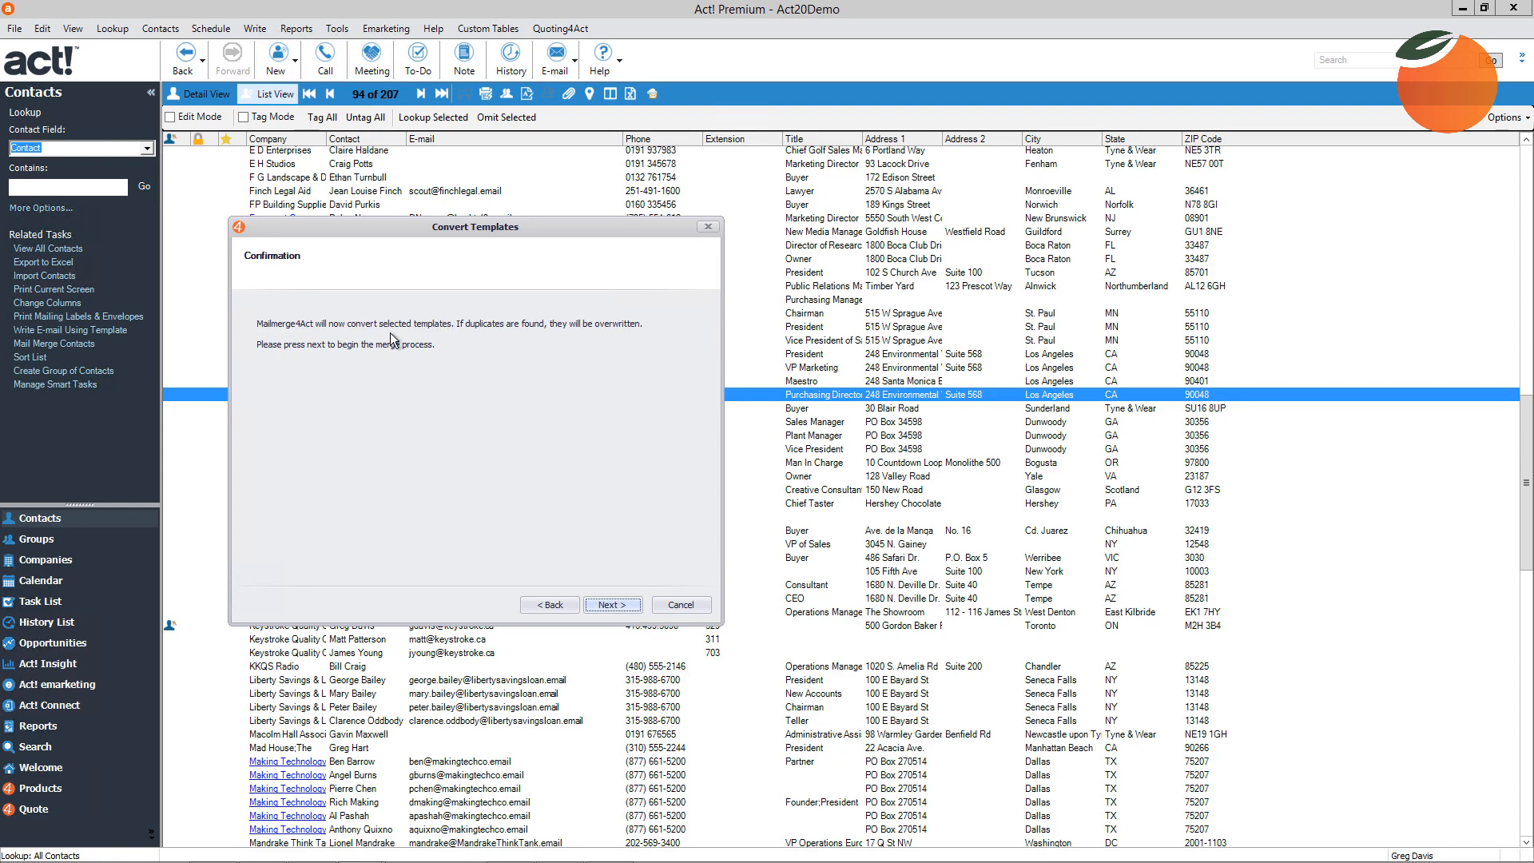
left_click(601, 605)
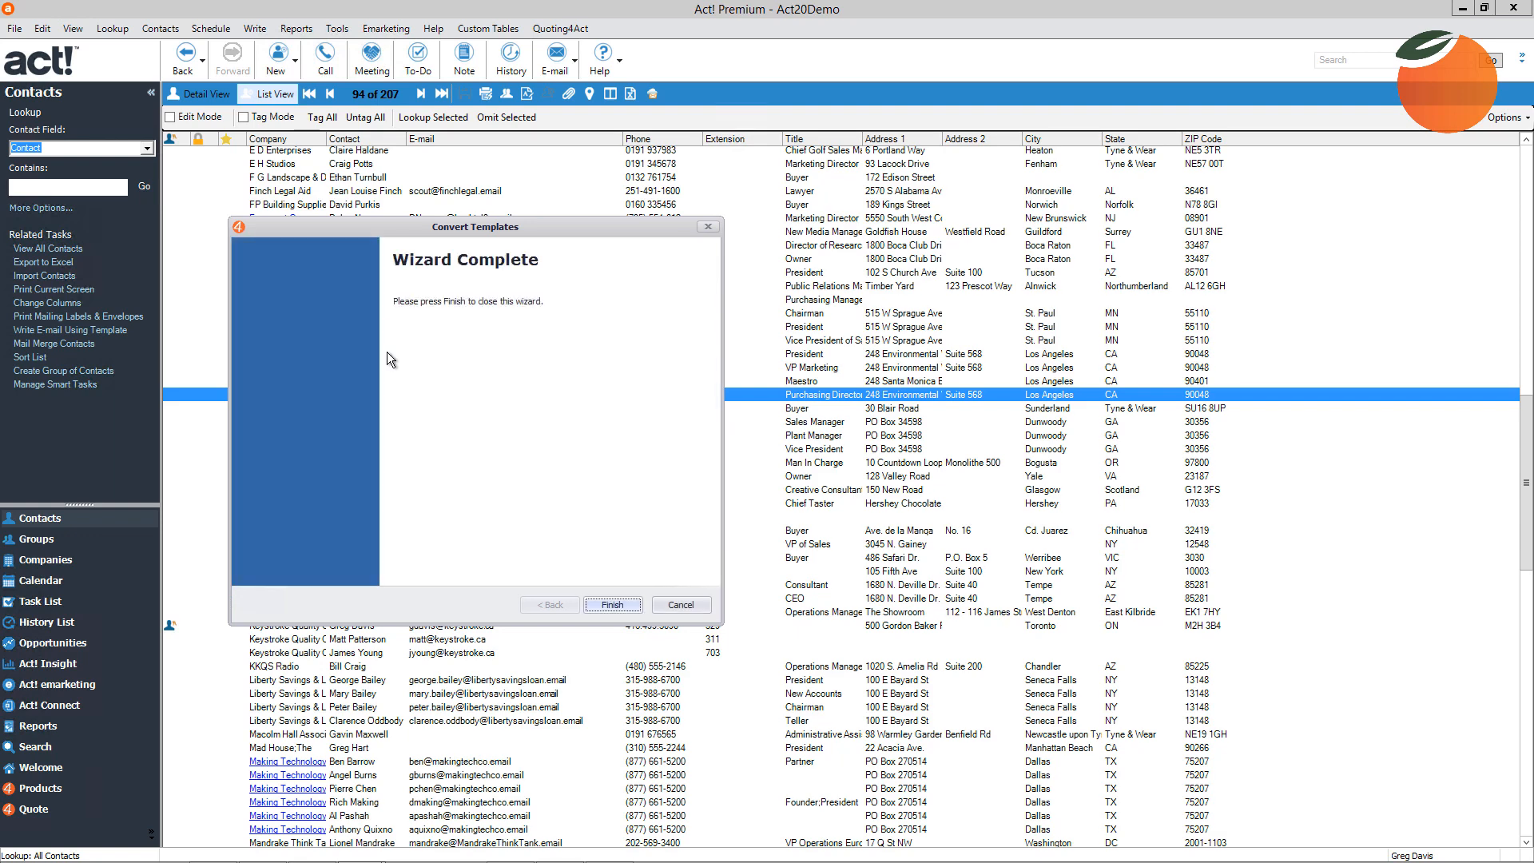
left_click(609, 605)
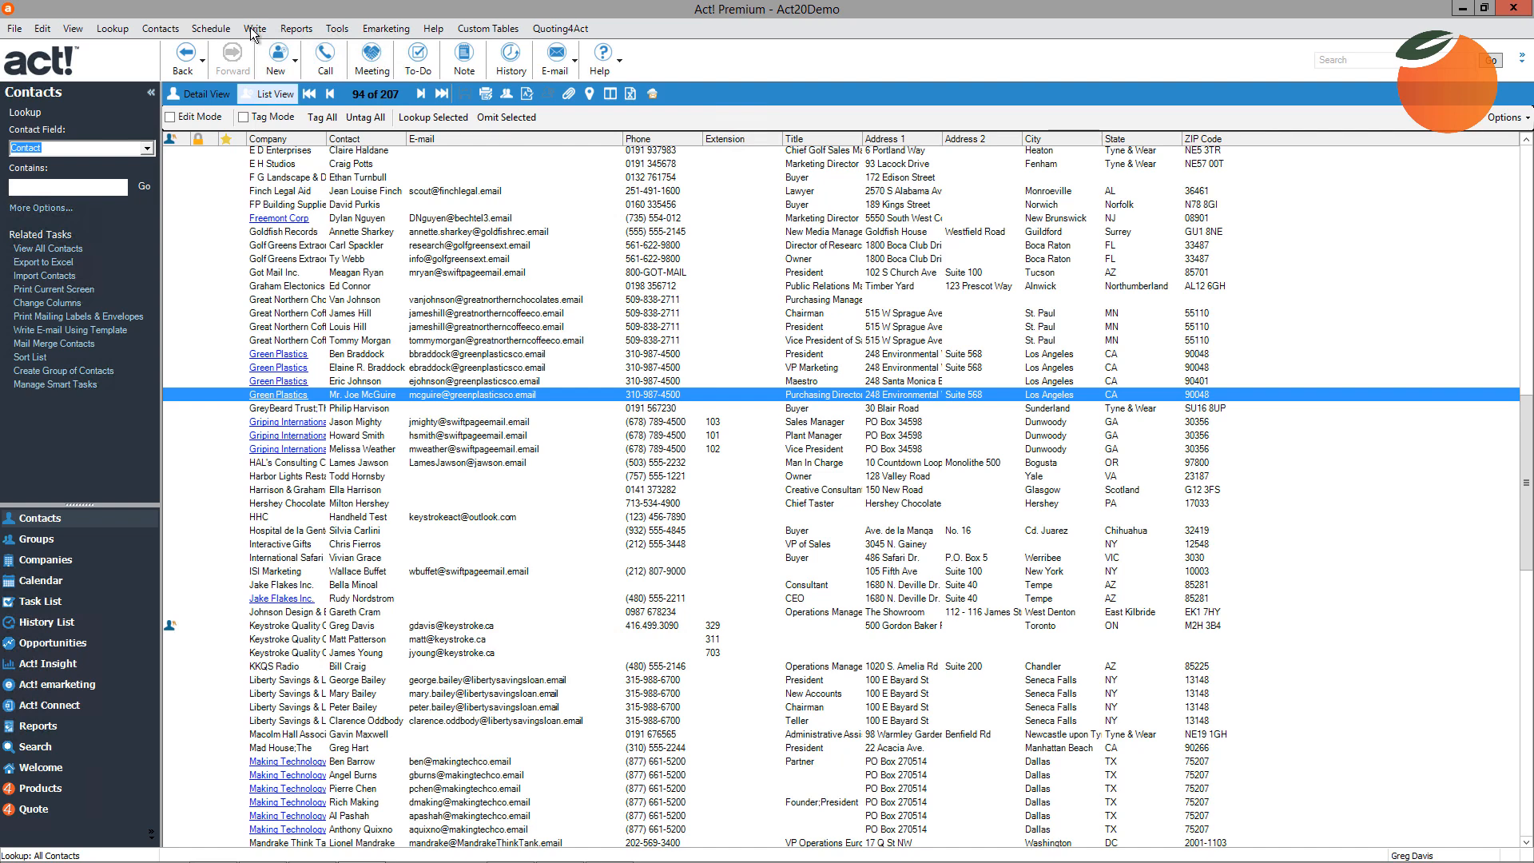
Open "01 Initial Communication - Direct Marketing Letter.a4tpl" in the Mailmerge4Act Template Editor
key("alt+w")
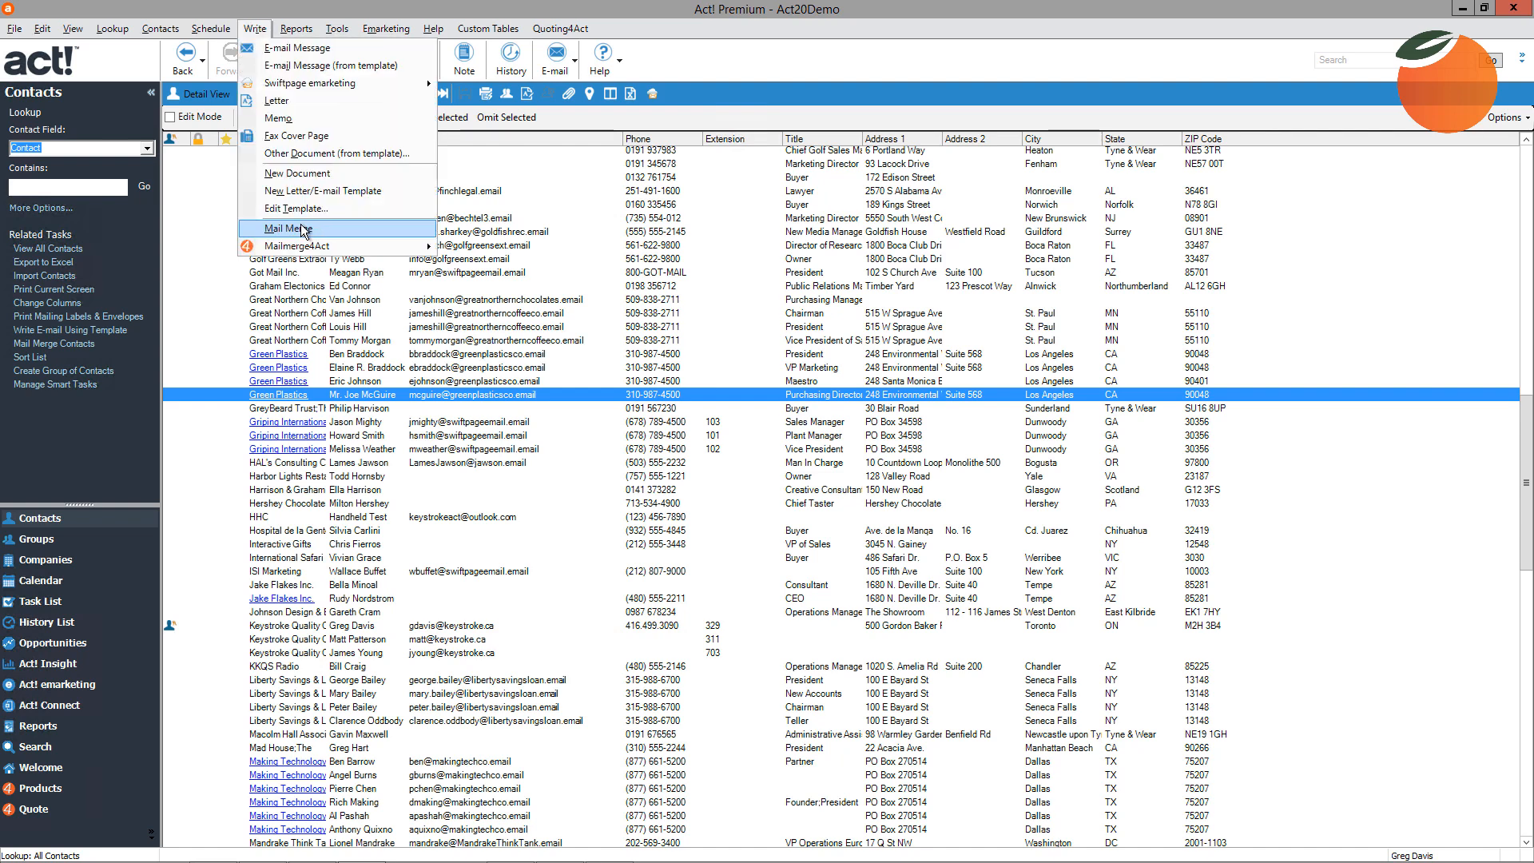
mouse_move(295, 246)
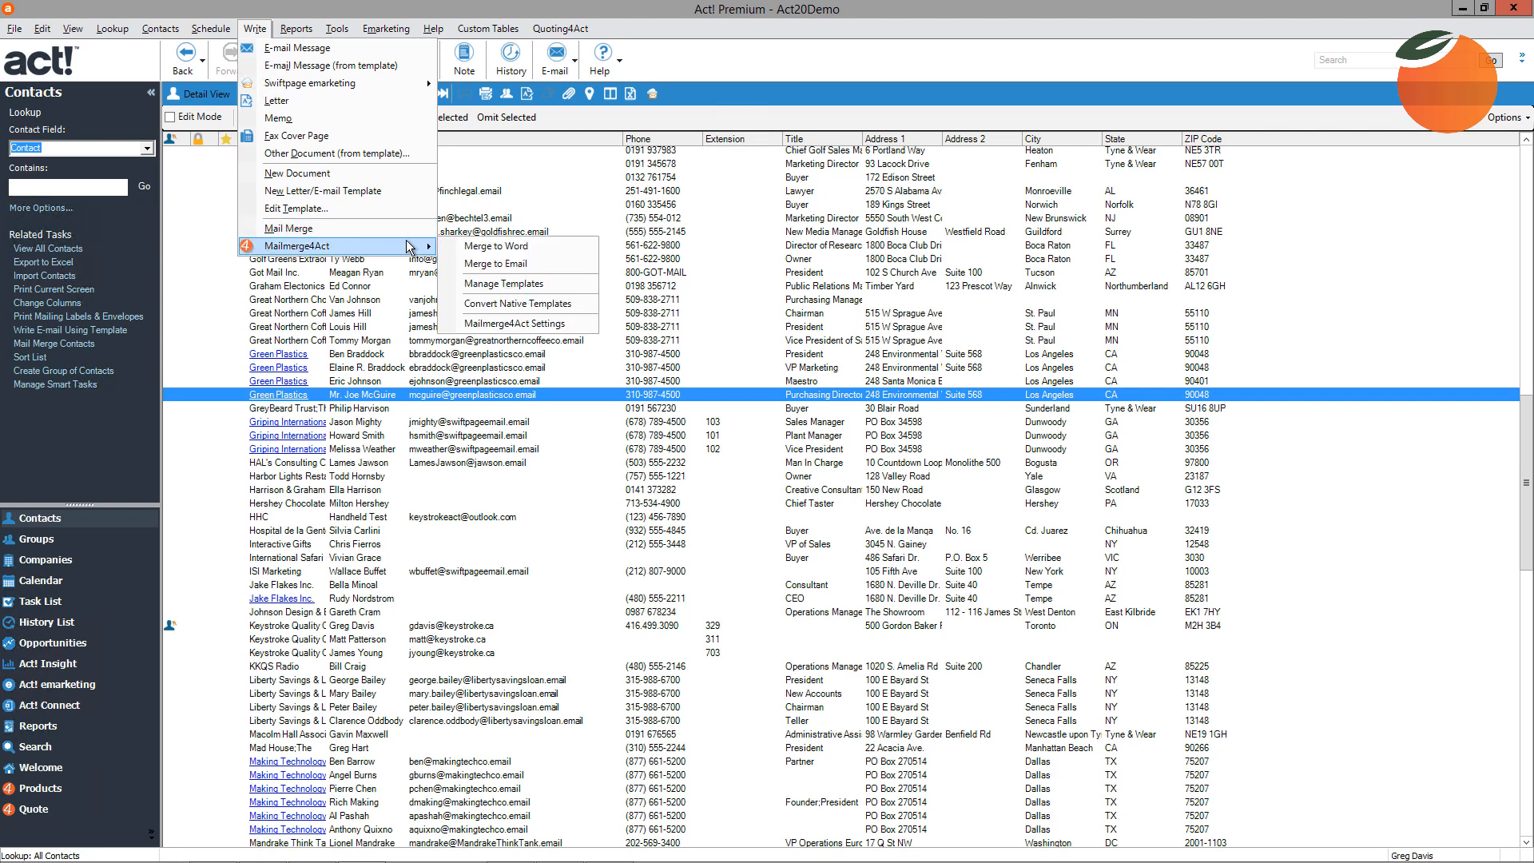
left_click(502, 284)
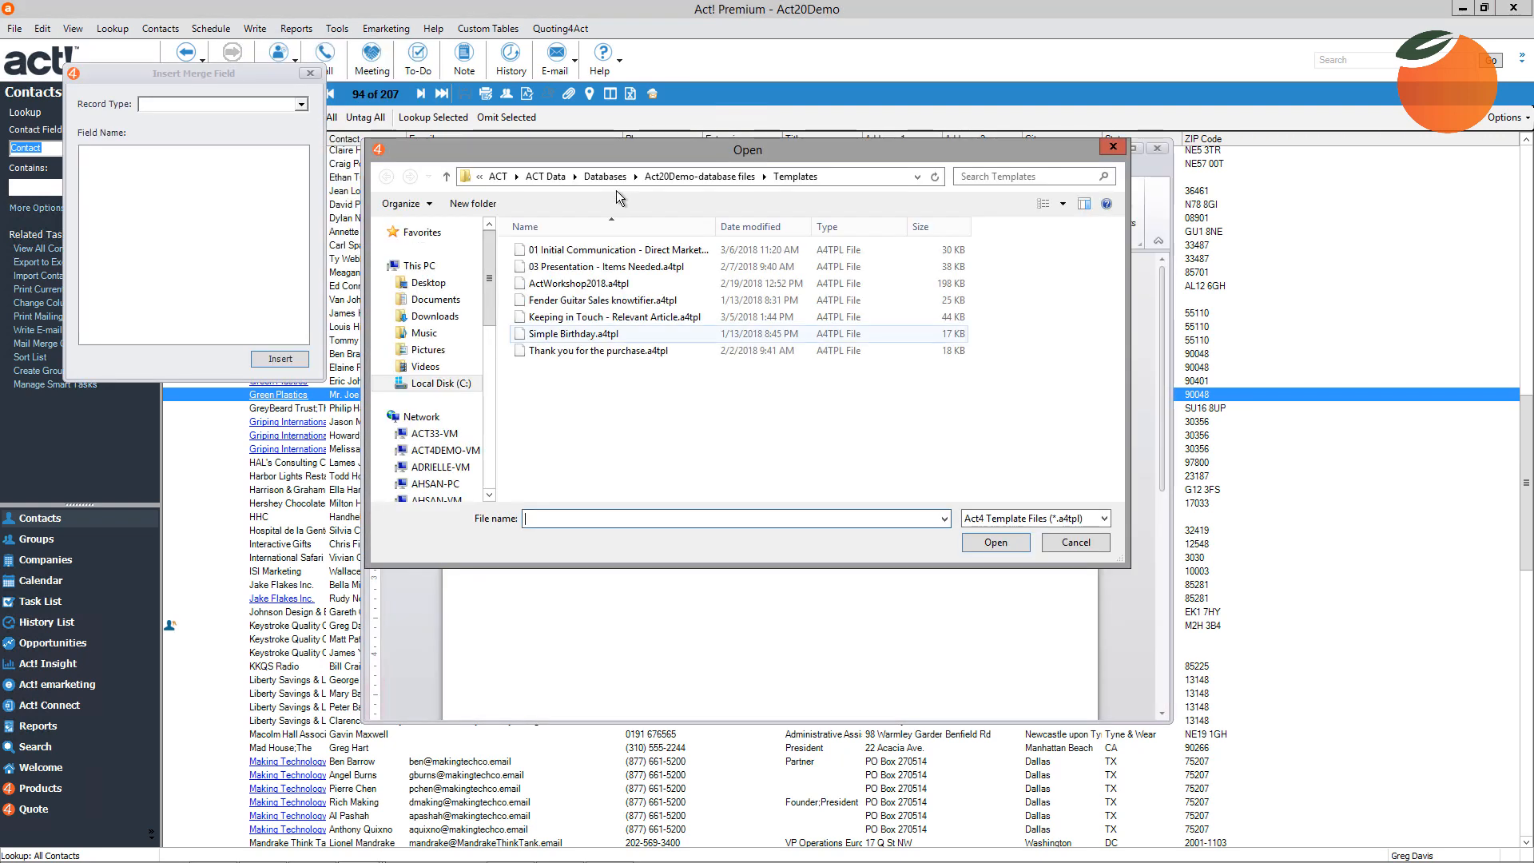
left_click_drag(576, 150, 556, 106)
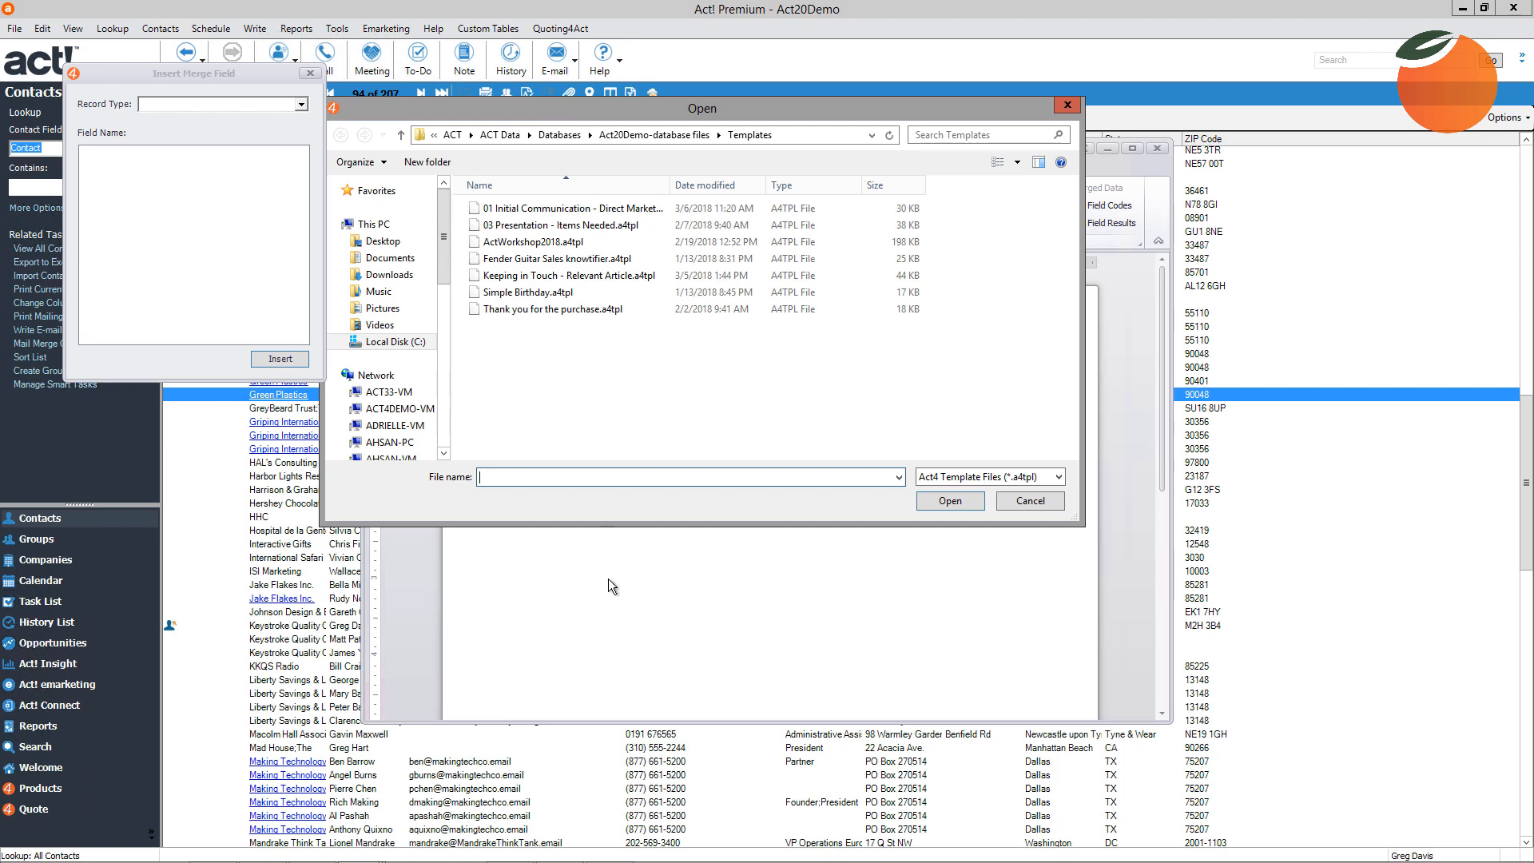
left_click(527, 209)
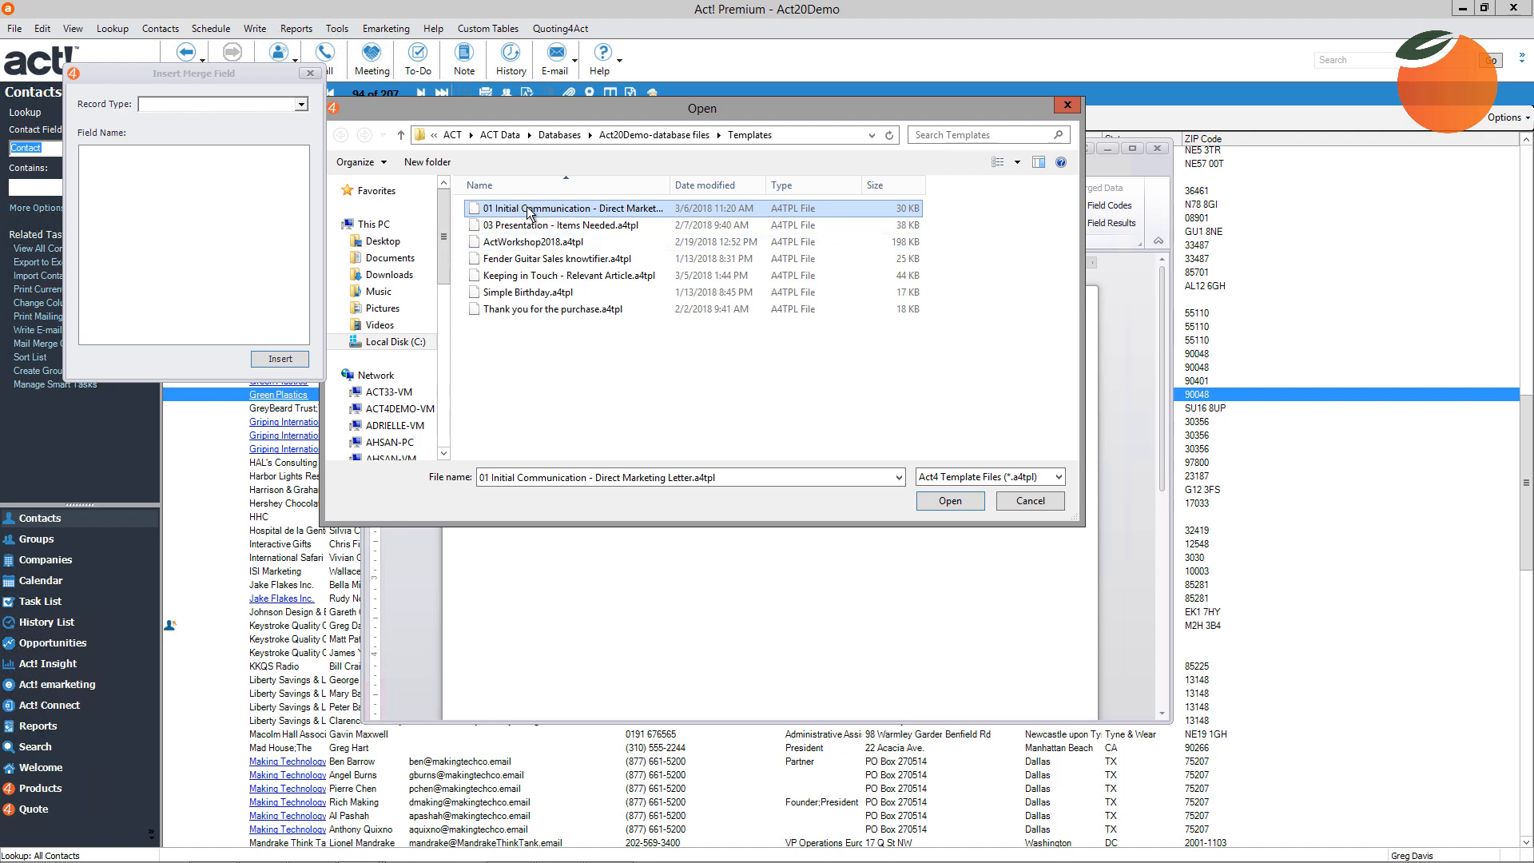
double_click(524, 211)
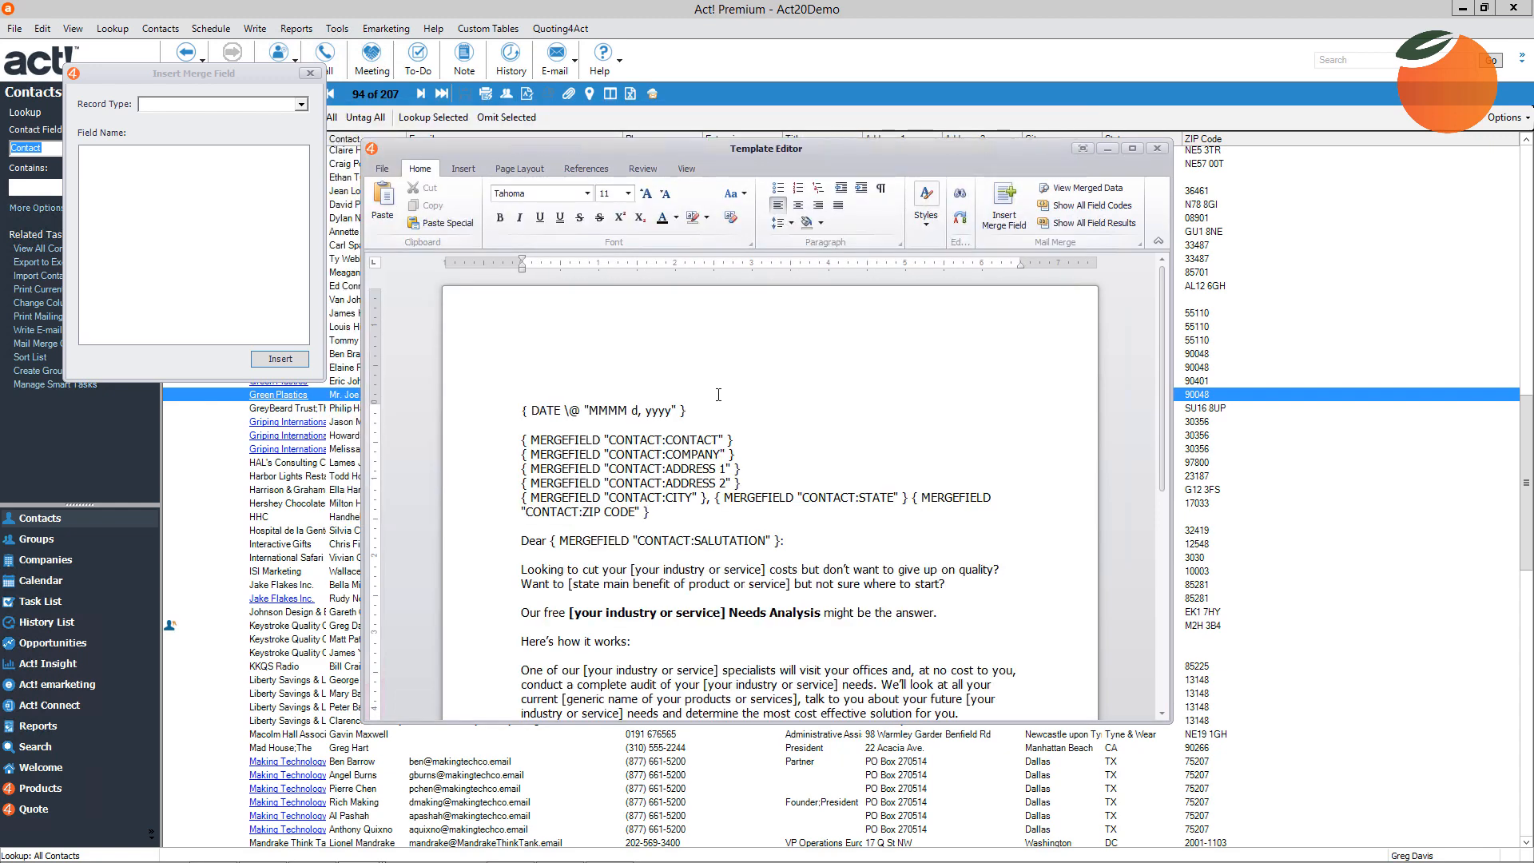
Look through the whole letter template and the editor's insertion, page layout, references and review tools
scroll(718, 394, "down", 10)
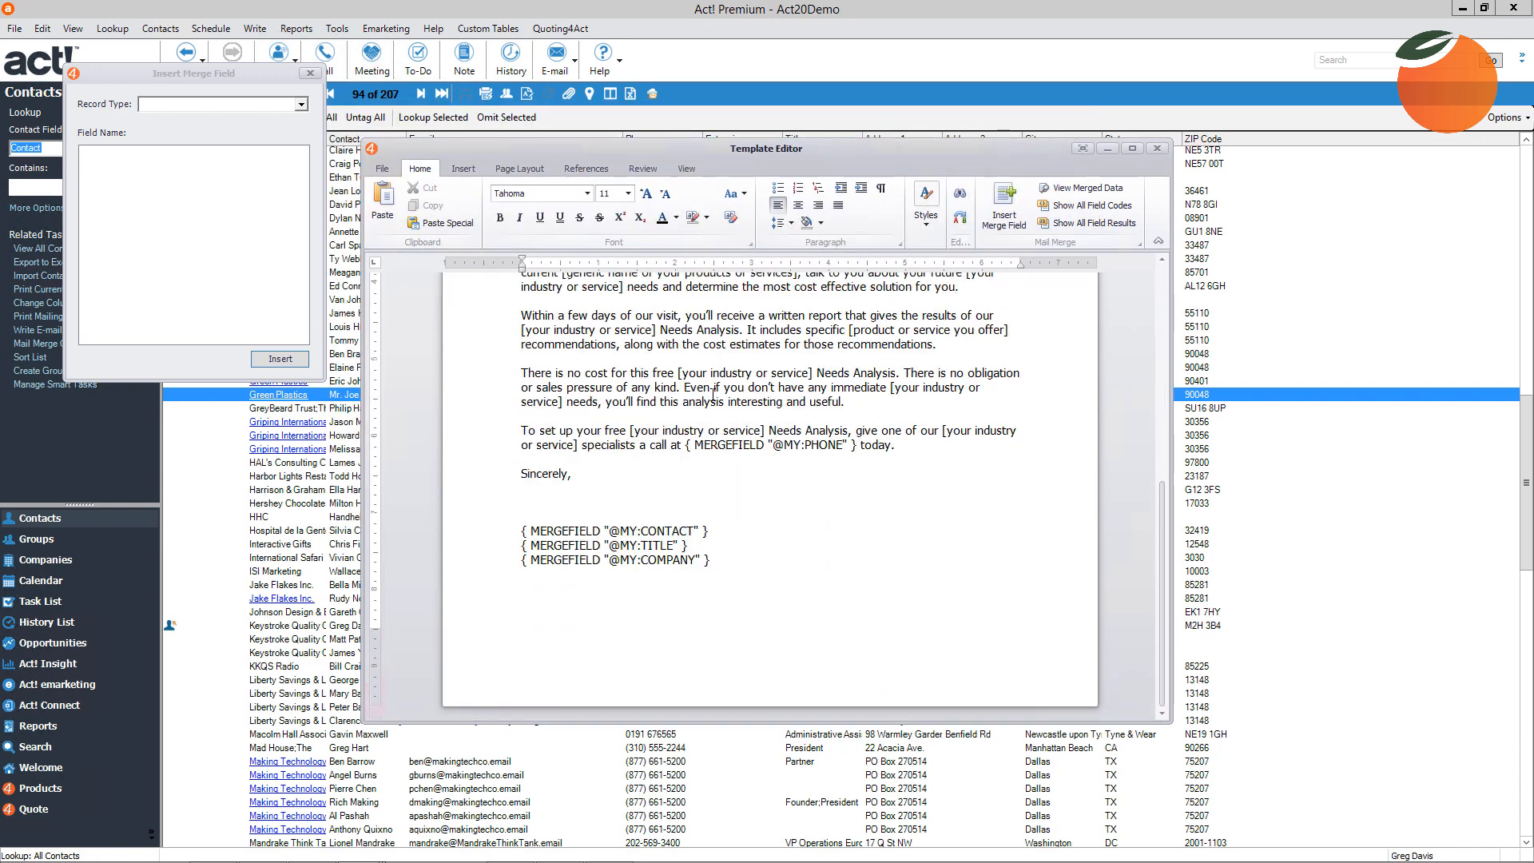
scroll(713, 394, "up", 10)
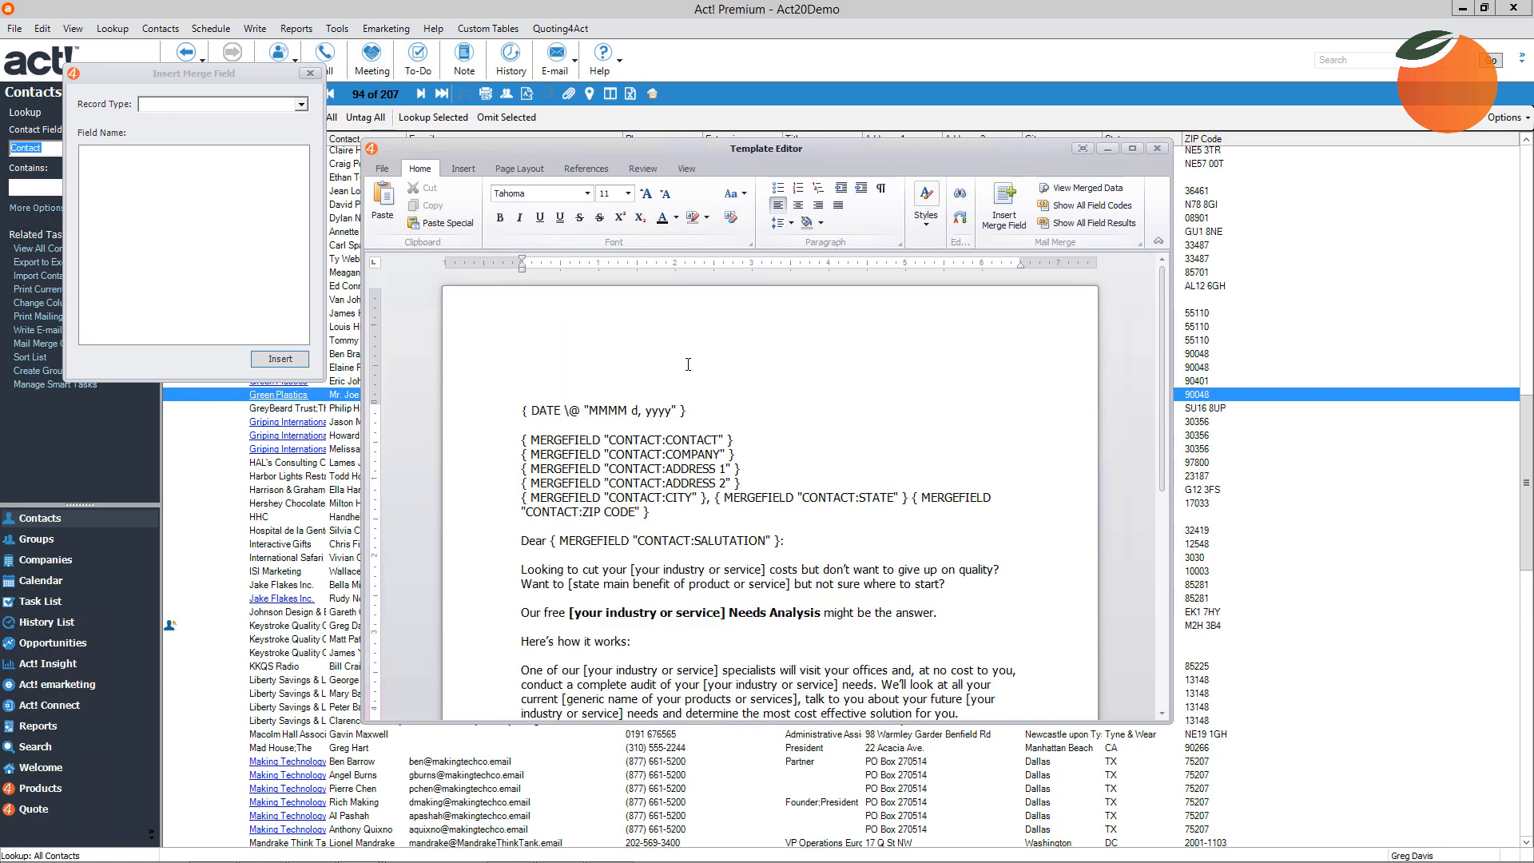
left_click_drag(606, 147, 591, 101)
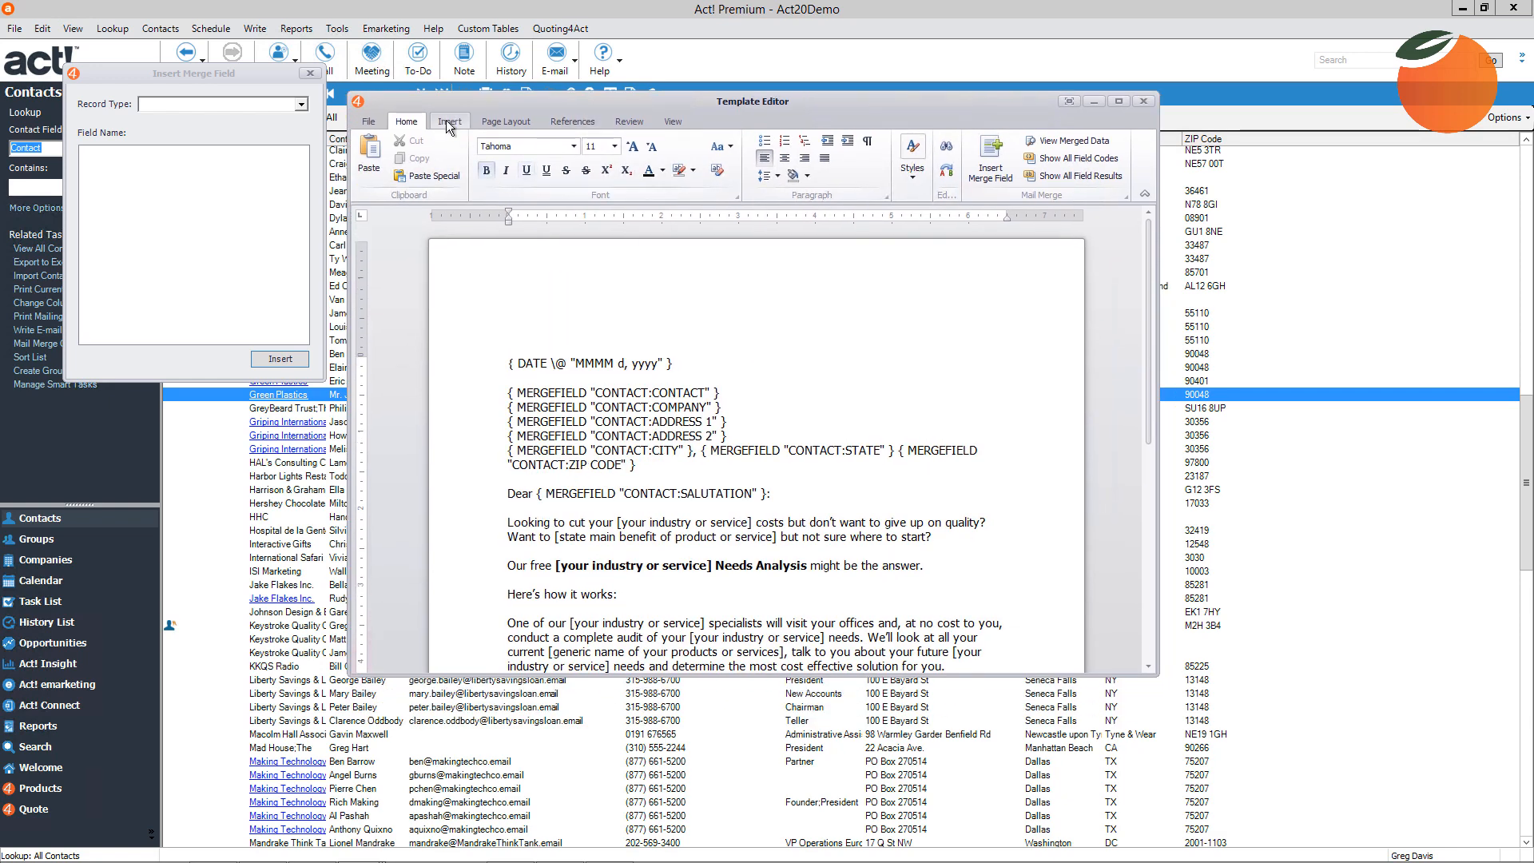
left_click(449, 121)
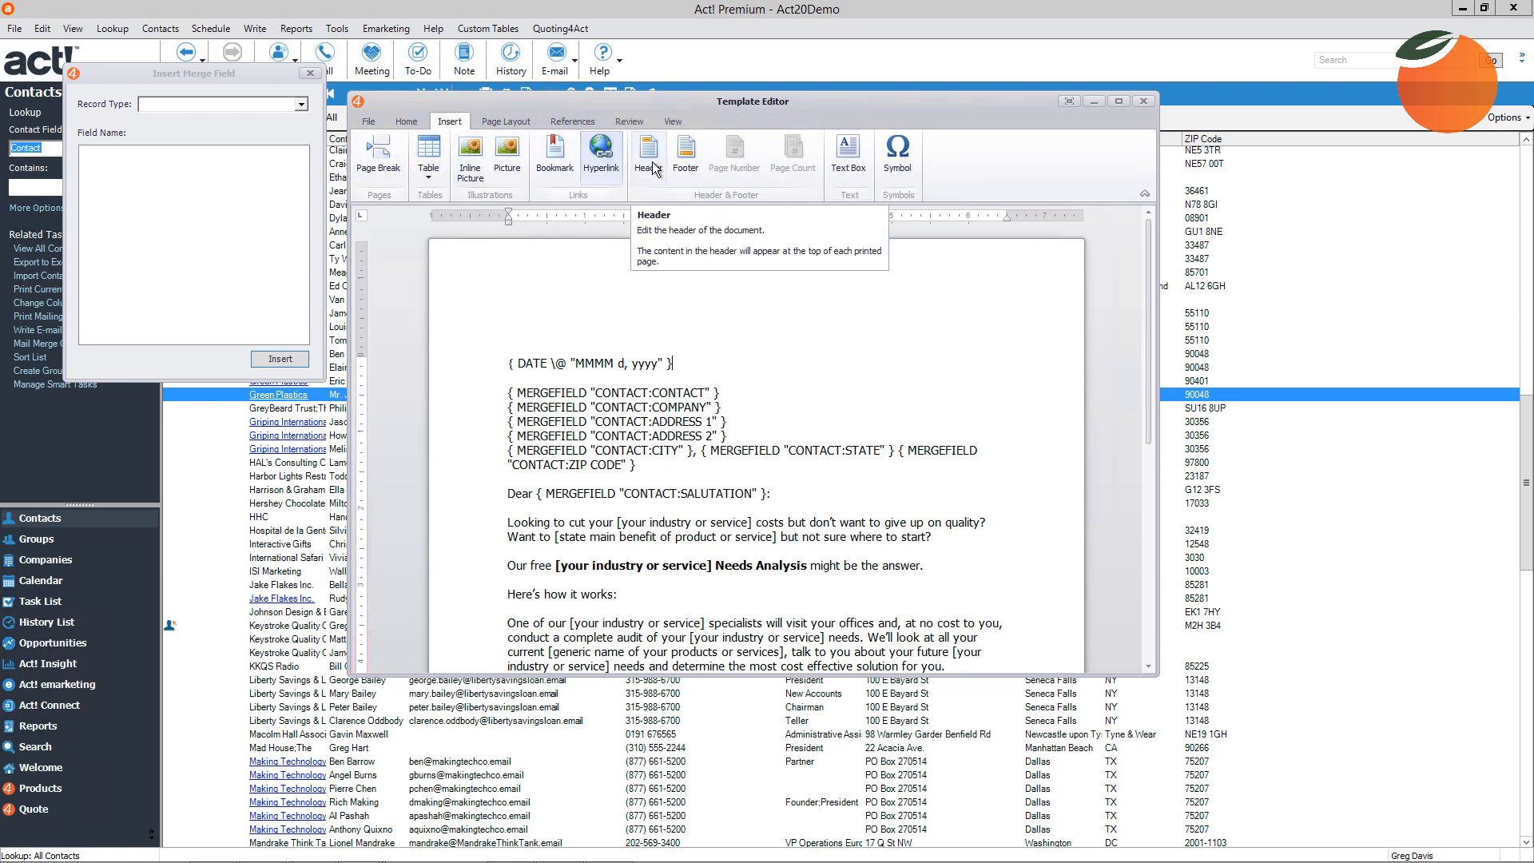
left_click(505, 124)
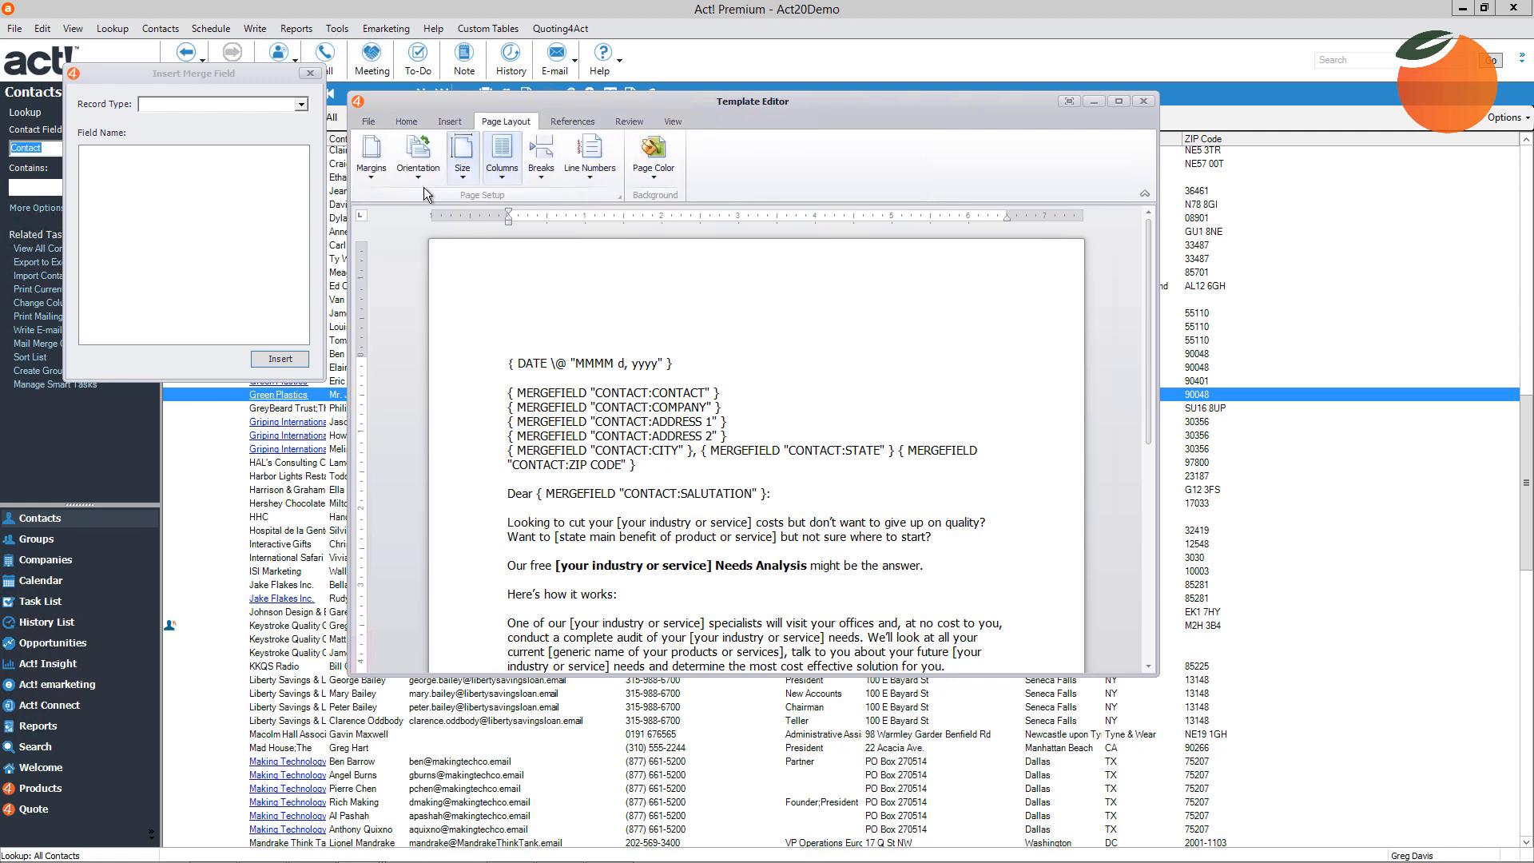
left_click(569, 119)
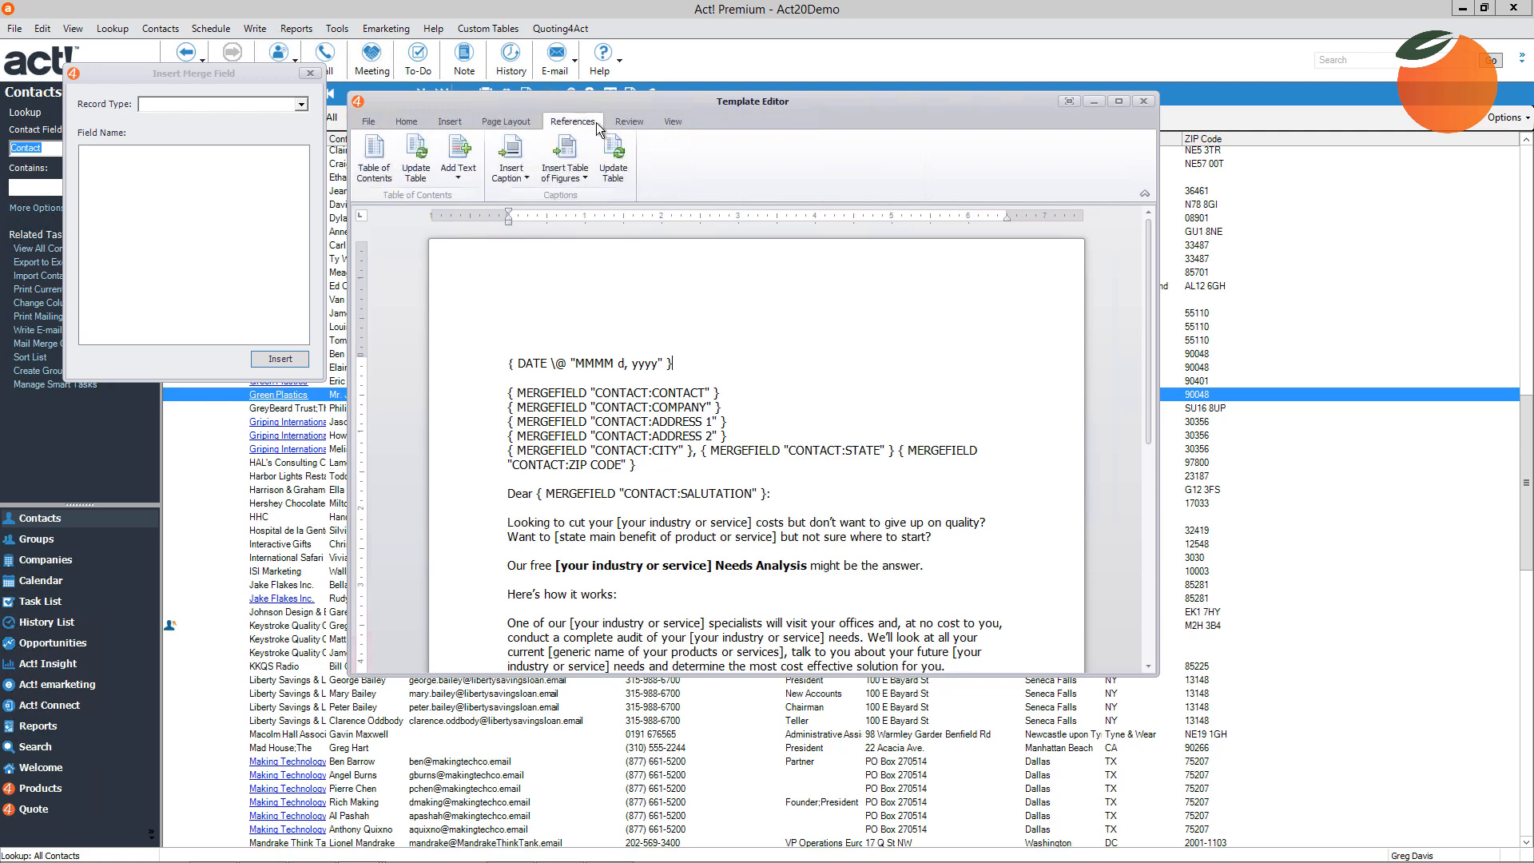
left_click(626, 118)
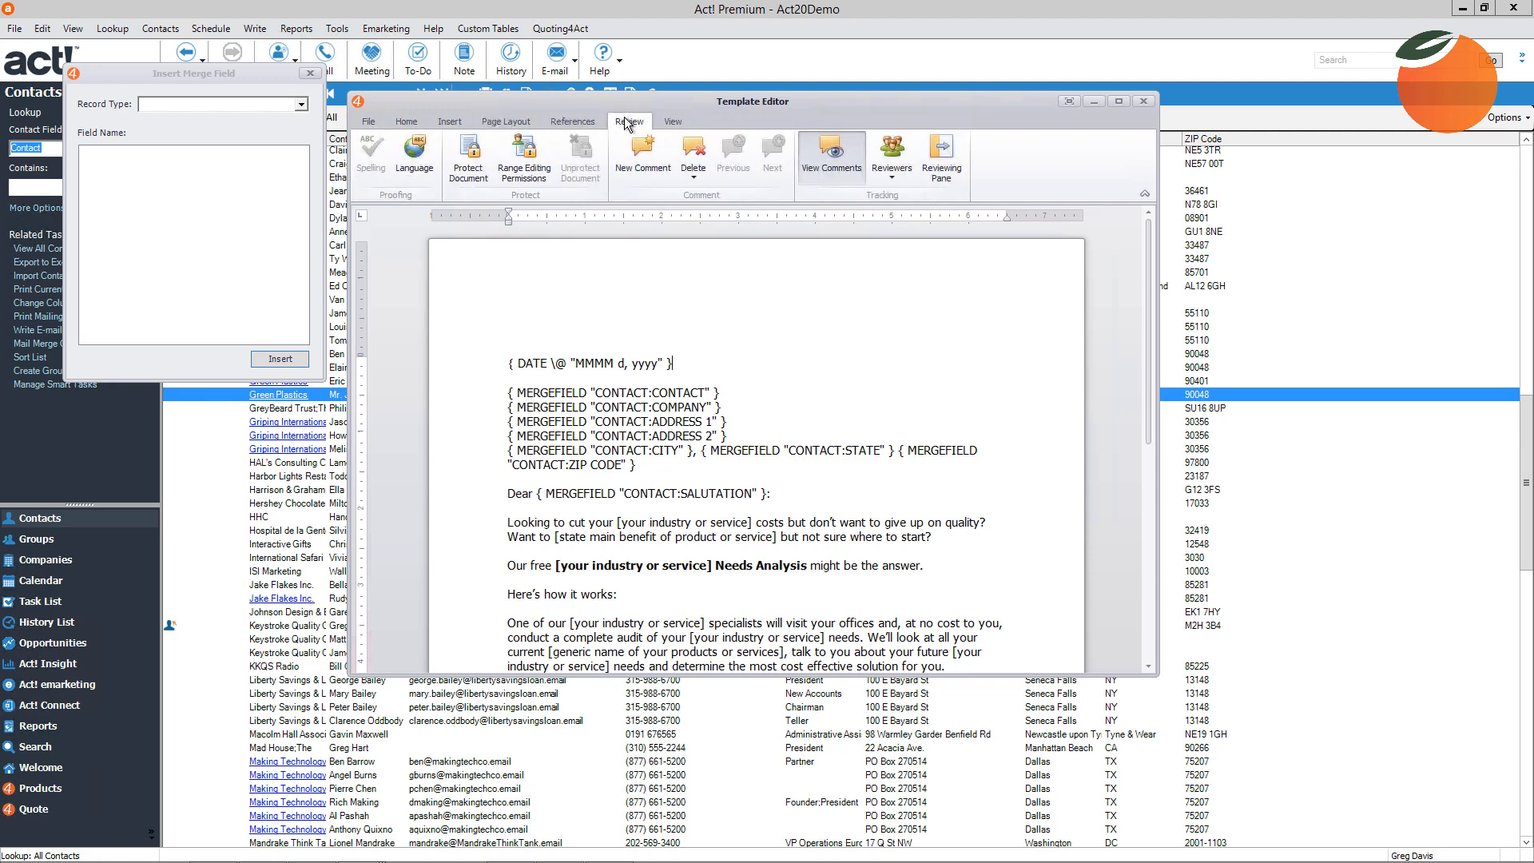
left_click(451, 123)
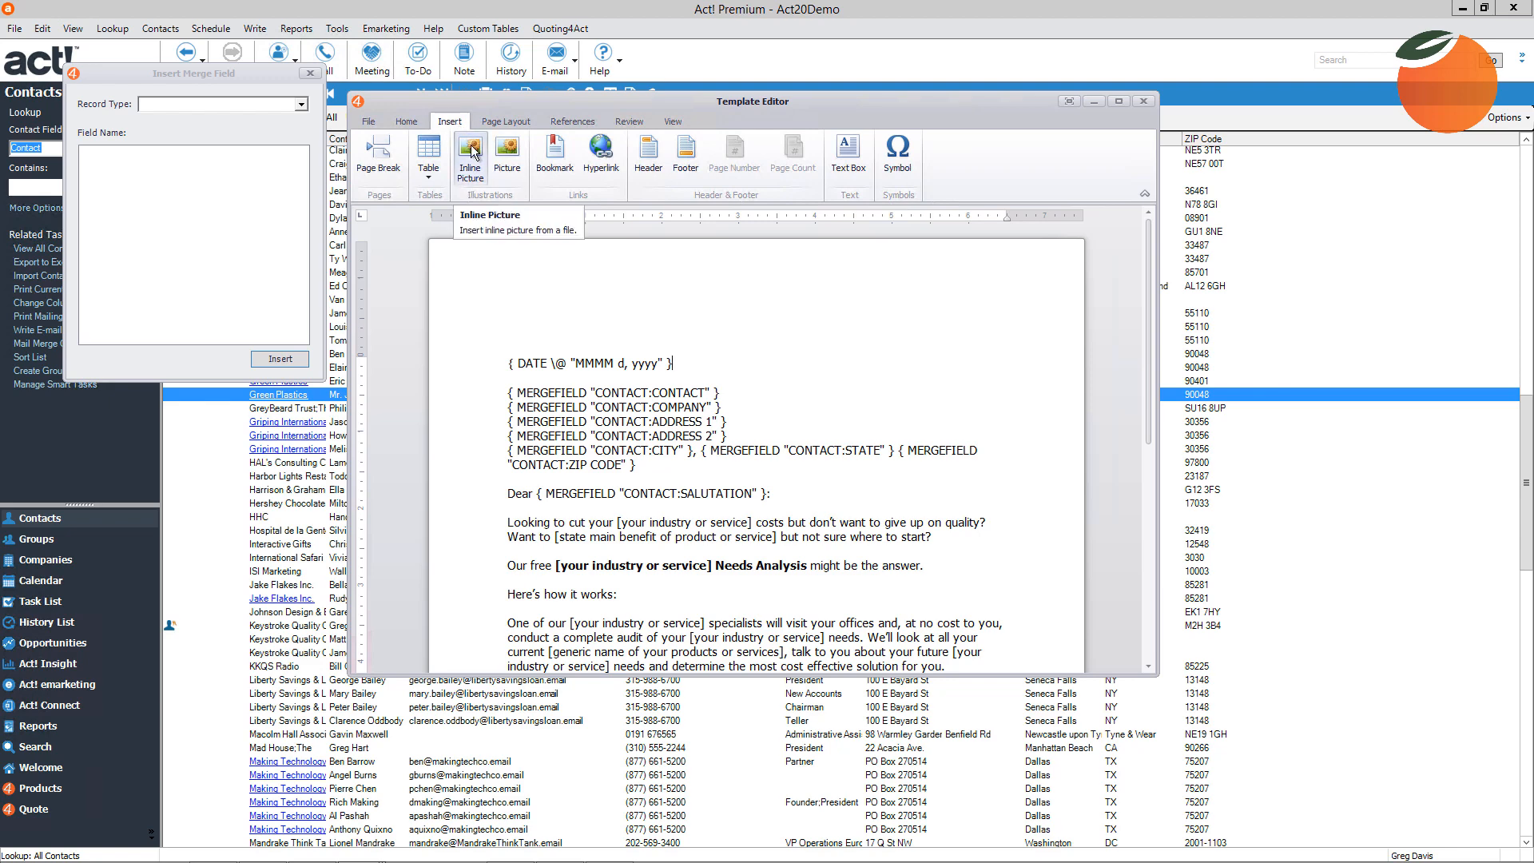
Highlight the letter's date, company and Address 1 merge field lines in turn to examine them
left_click(500, 365)
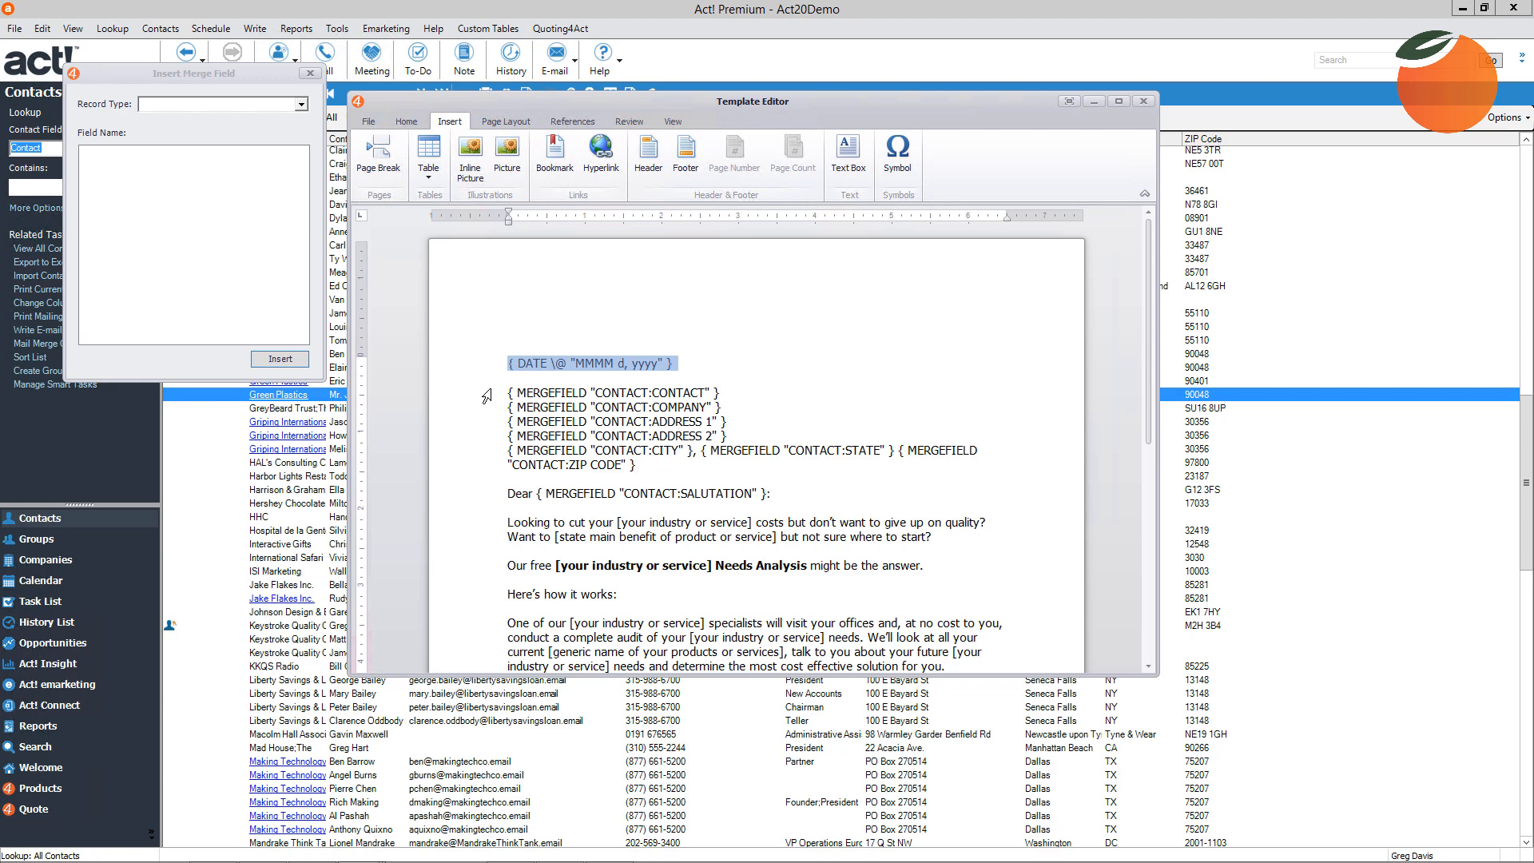
left_click(488, 393)
left_click(511, 409)
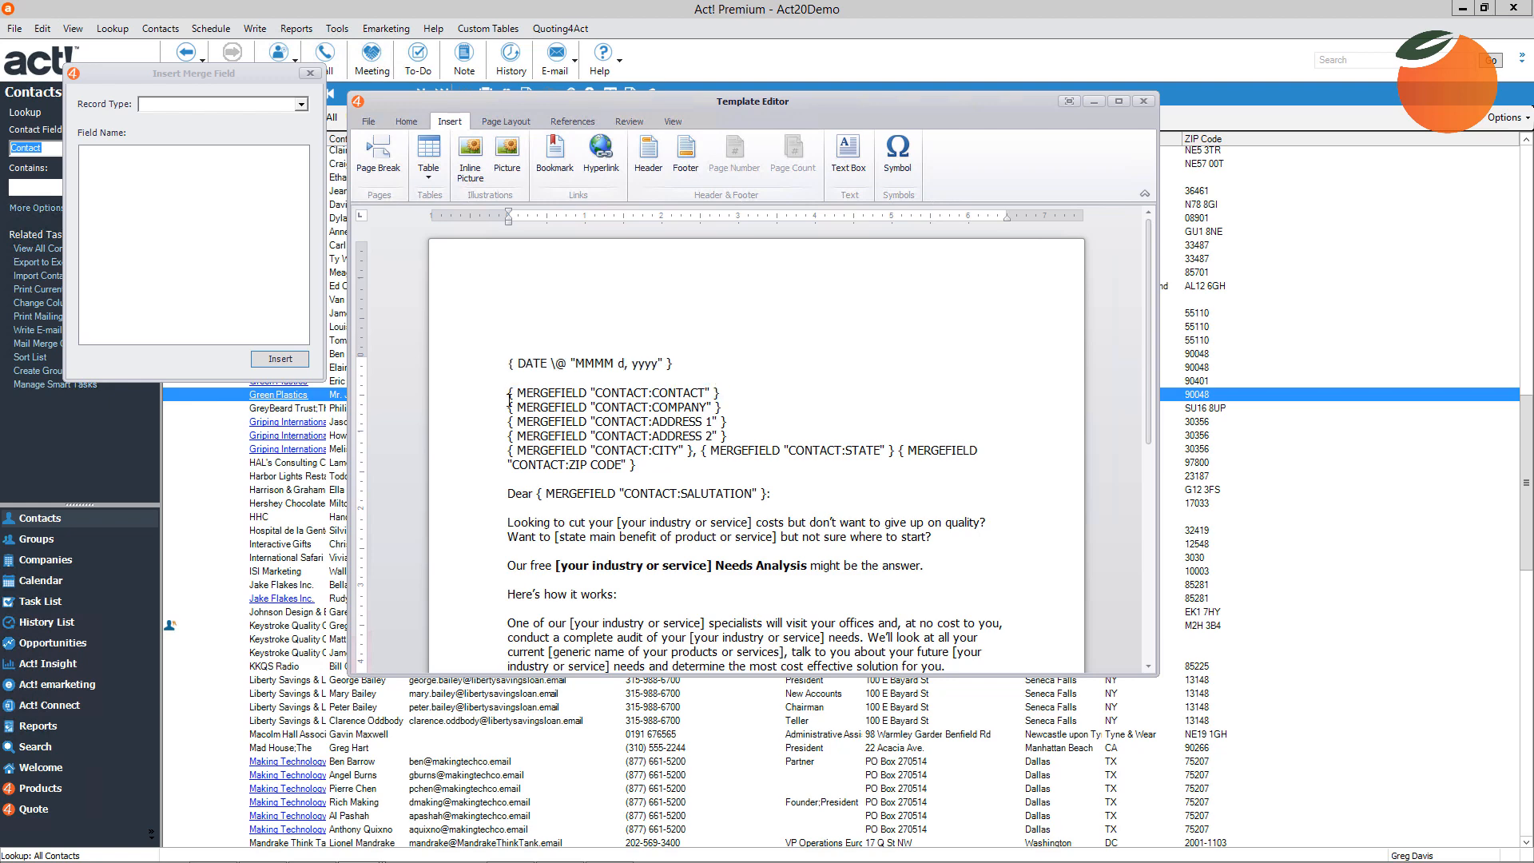
left_click(497, 412)
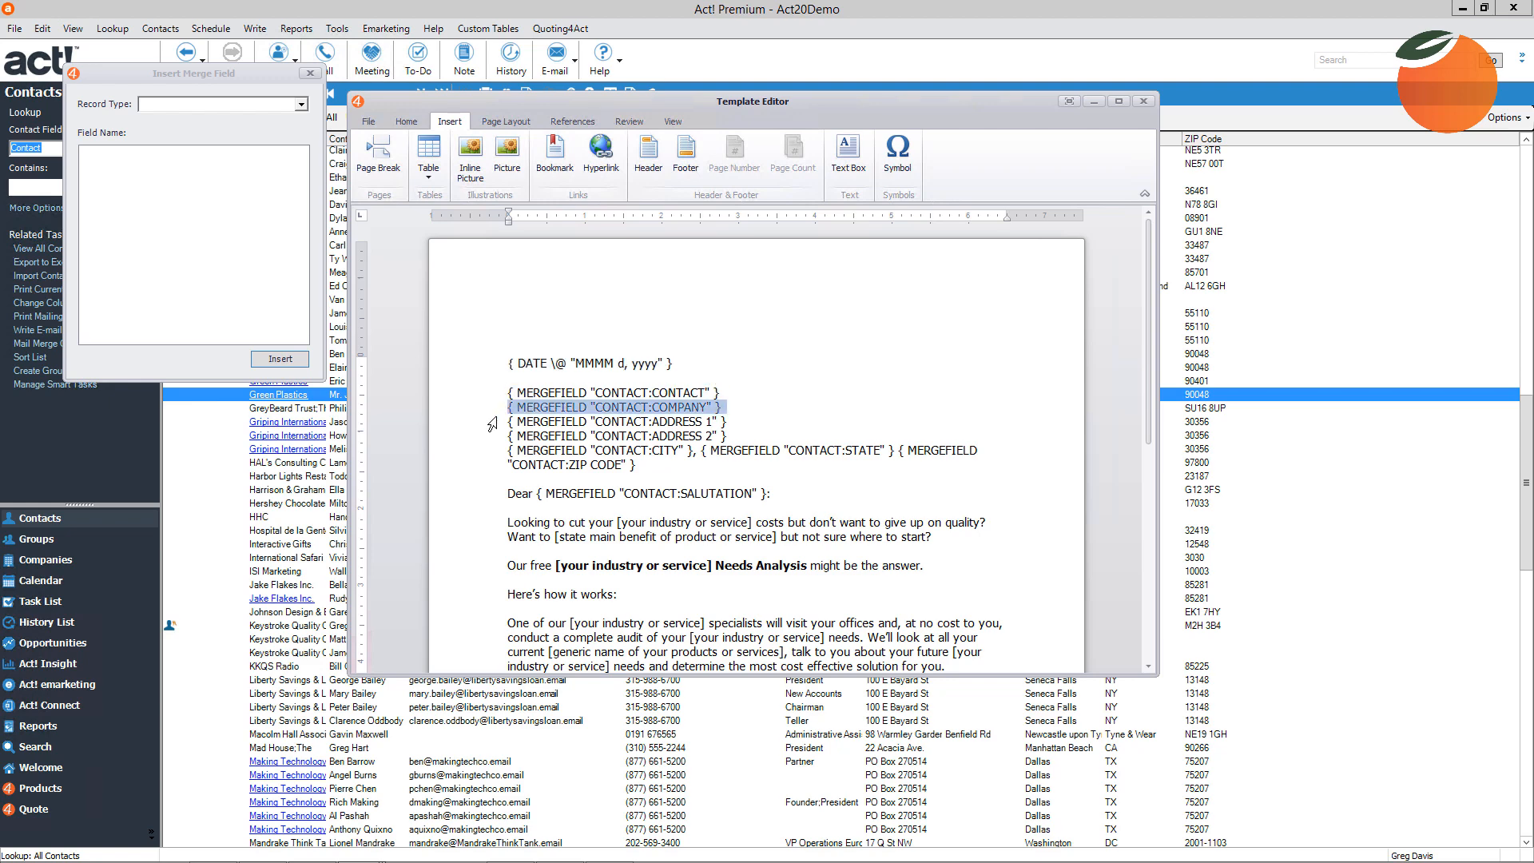
left_click(491, 423)
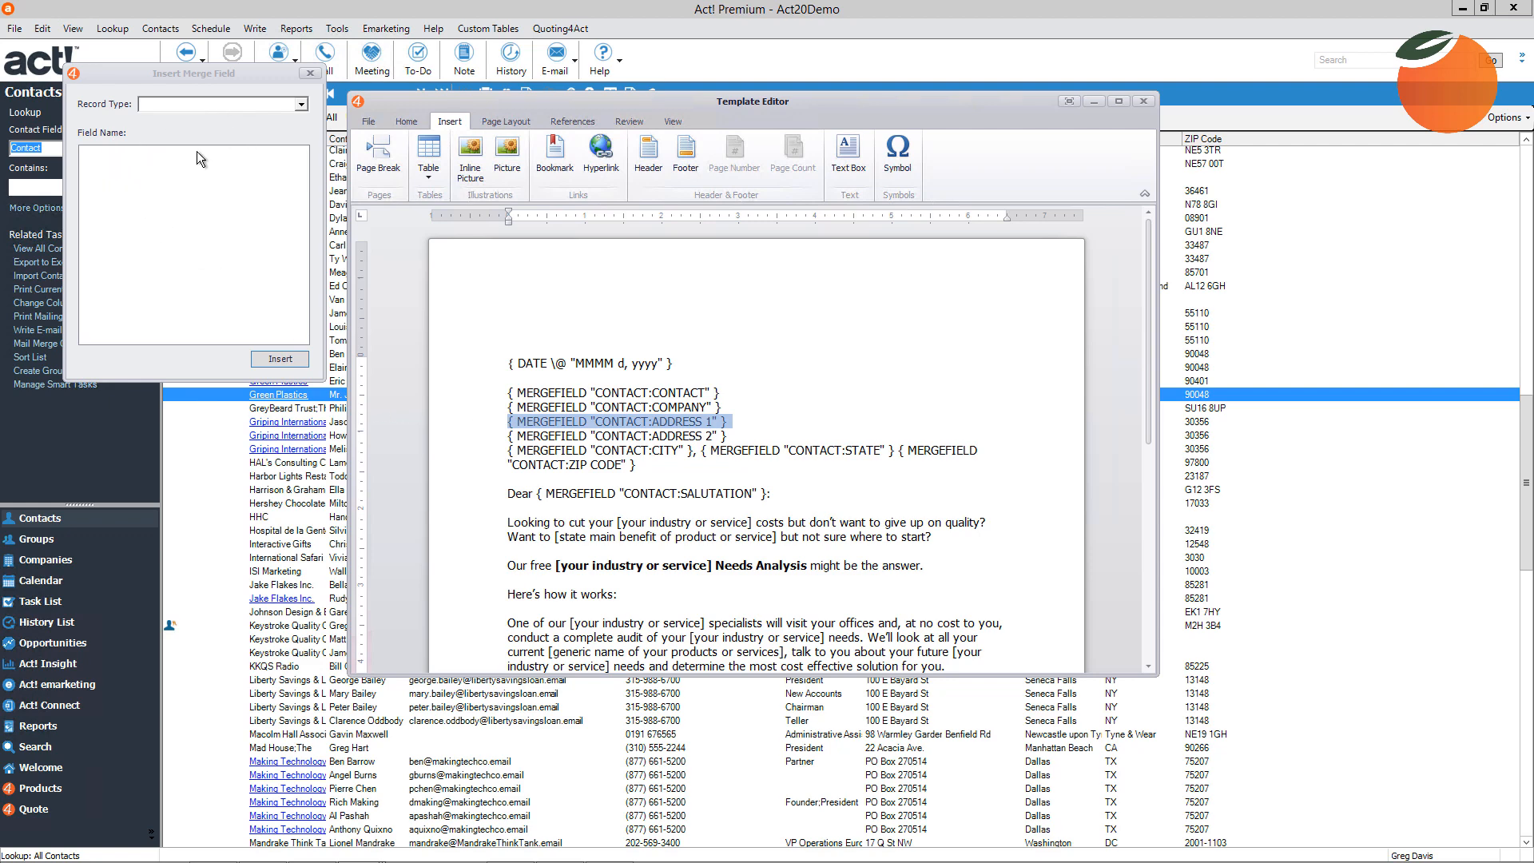
Move the Insert Merge Field window clear of the screen edge and set its record type to Contact
left_click_drag(197, 78, 213, 167)
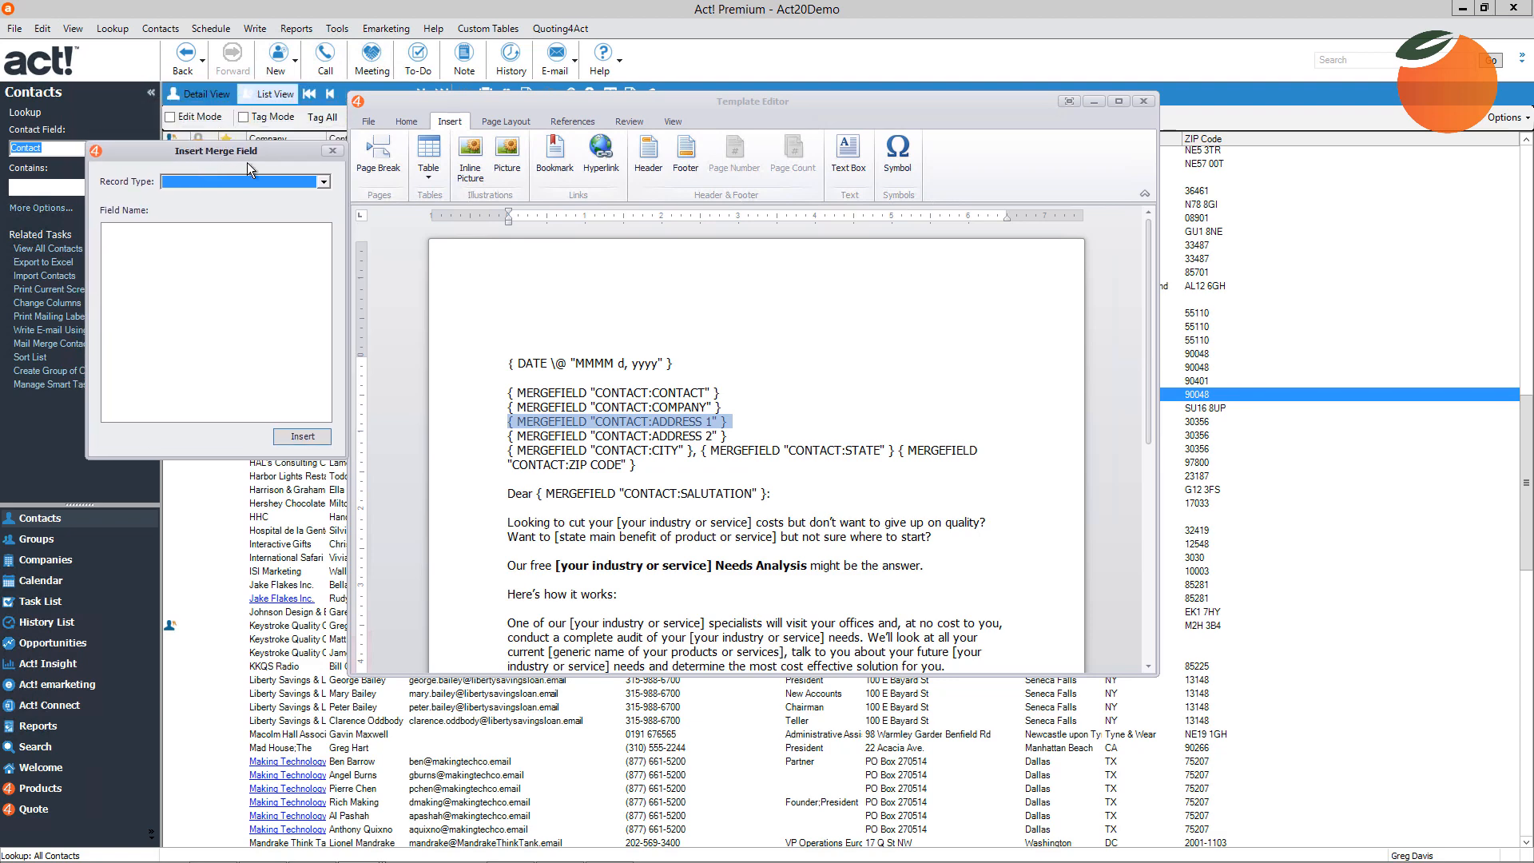
left_click(323, 183)
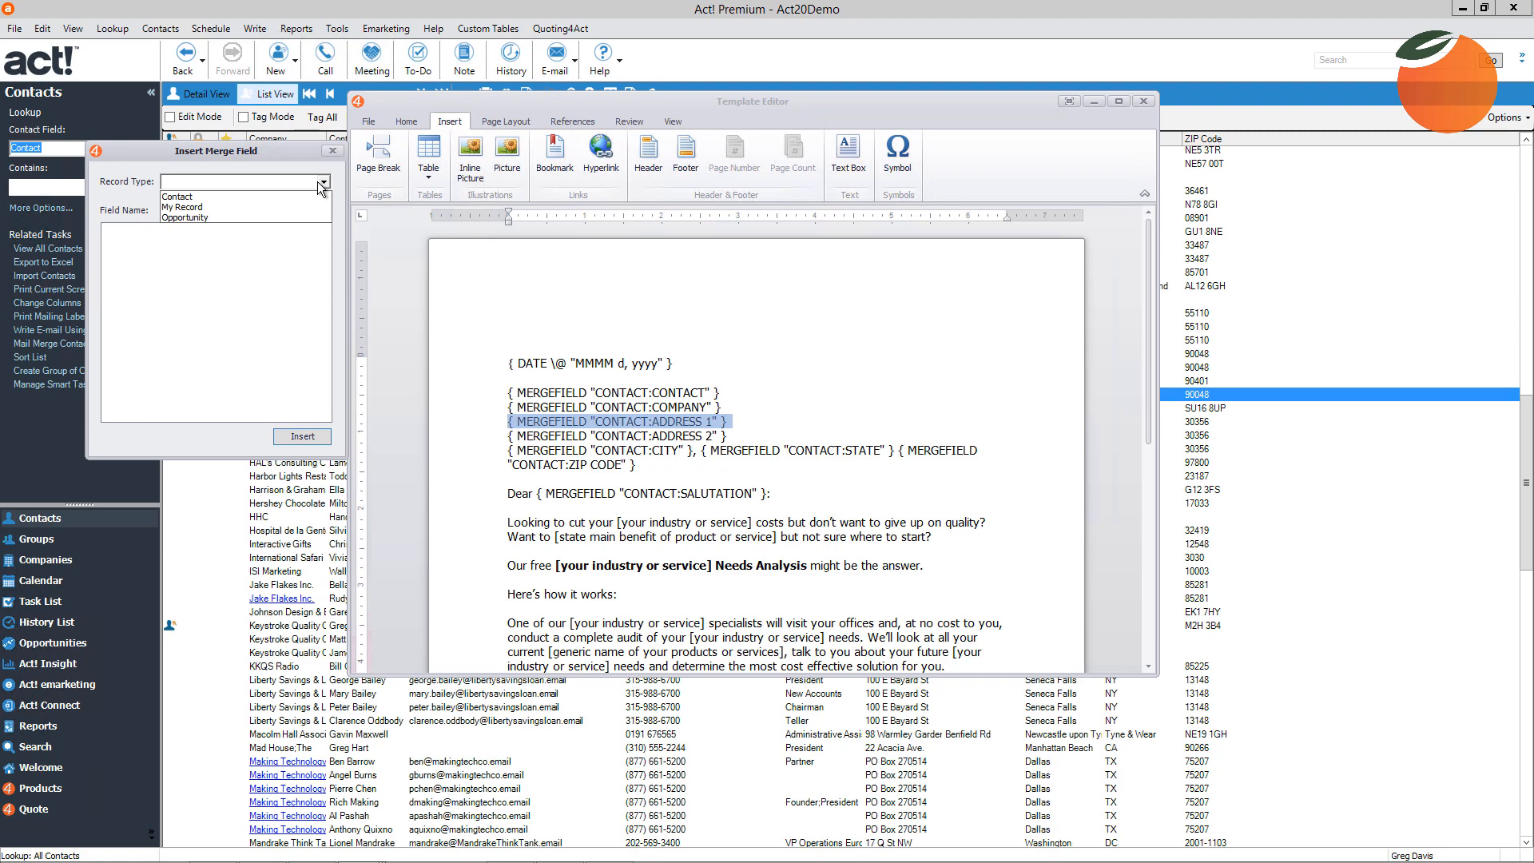
left_click(194, 217)
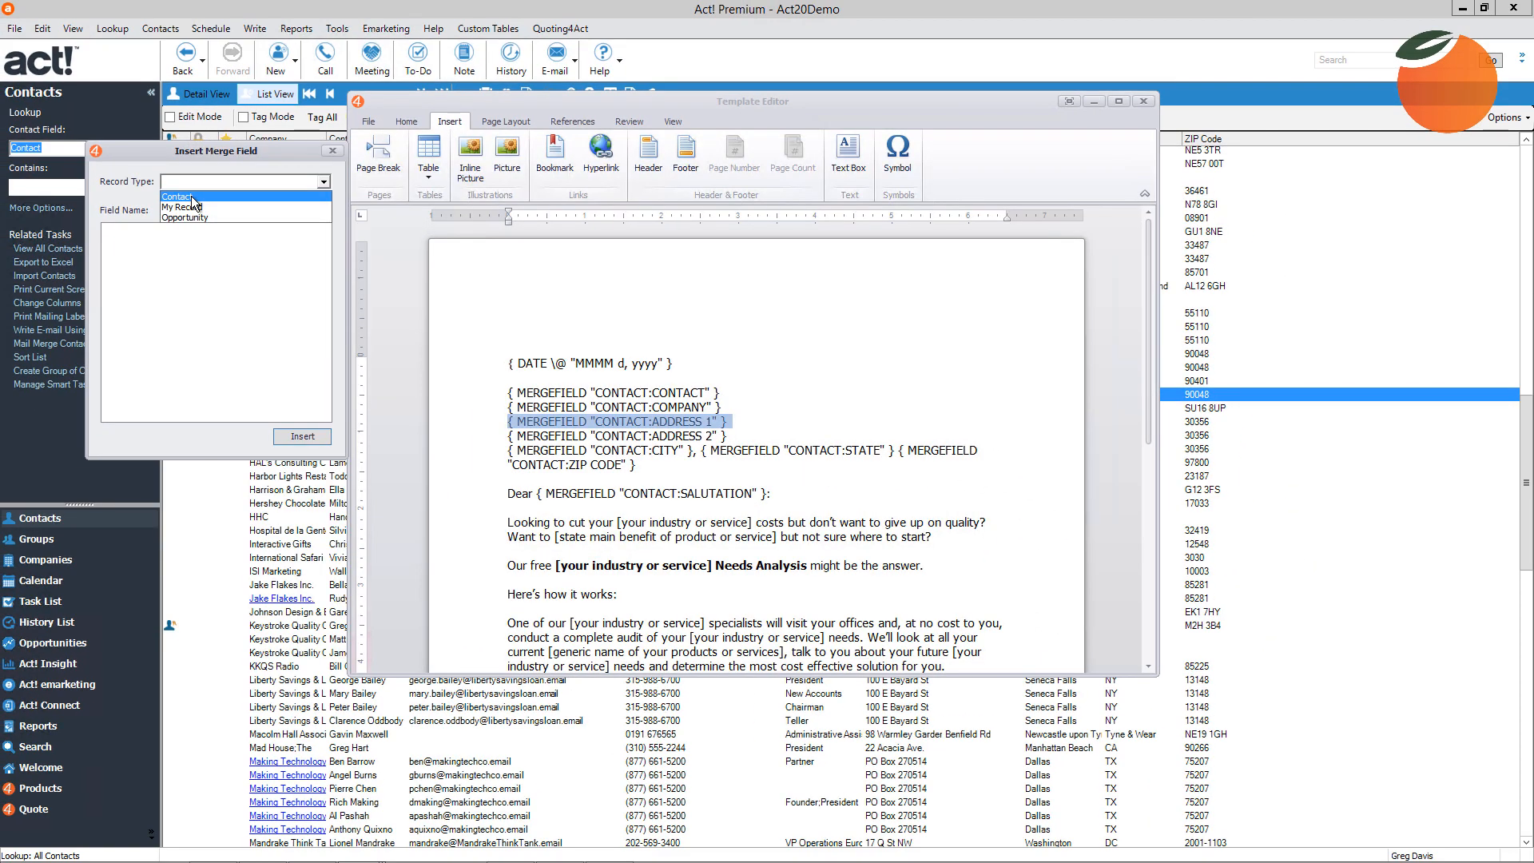
left_click(190, 197)
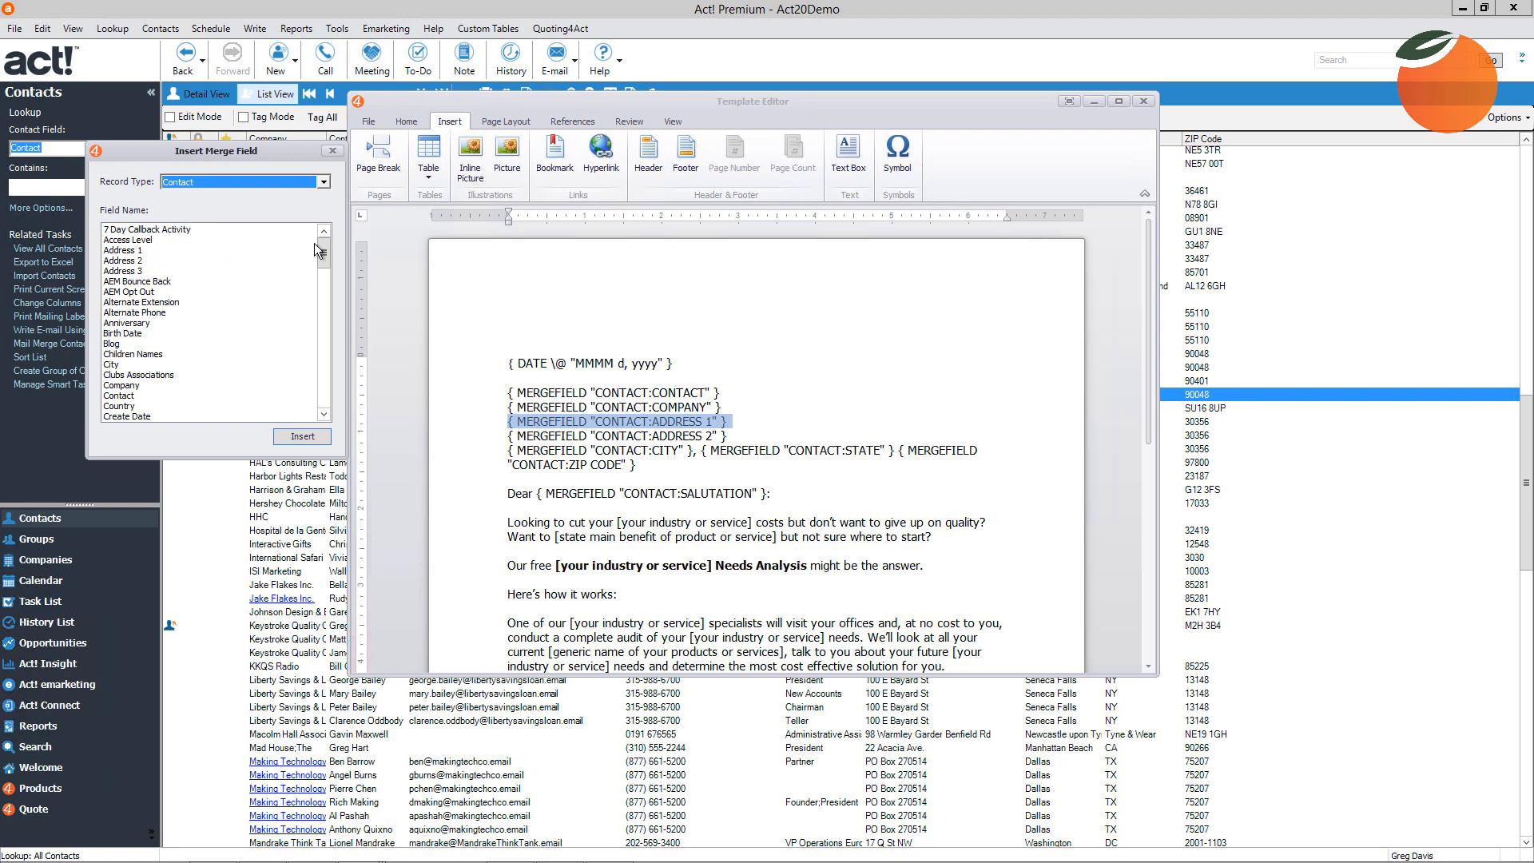
Insert the Contact record's City merge field on the blank line below the salutation, and delete that line again
left_click_drag(323, 256, 327, 222)
left_click(515, 509)
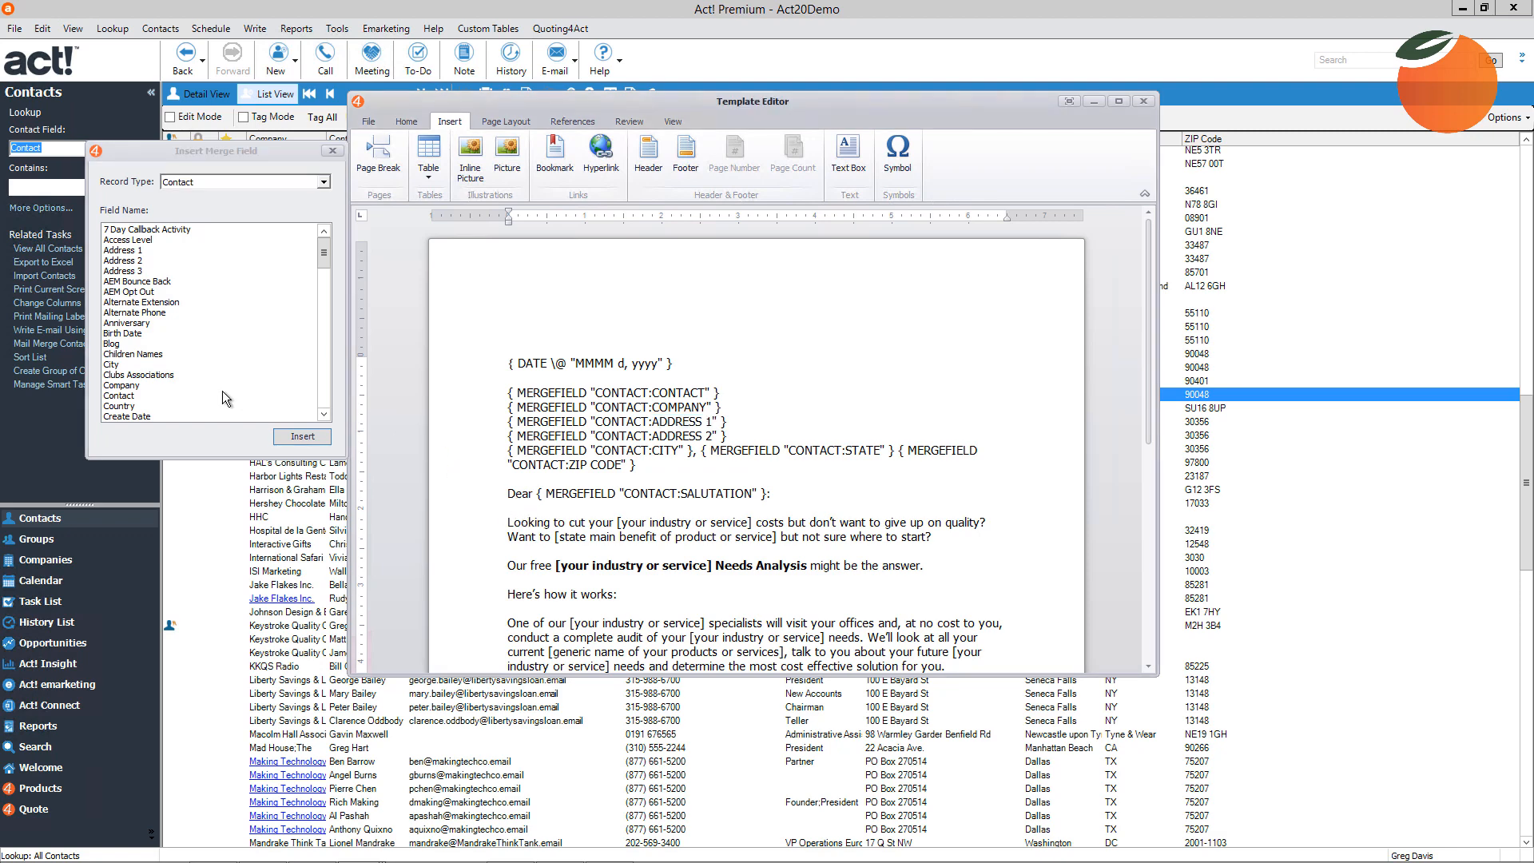
double_click(114, 365)
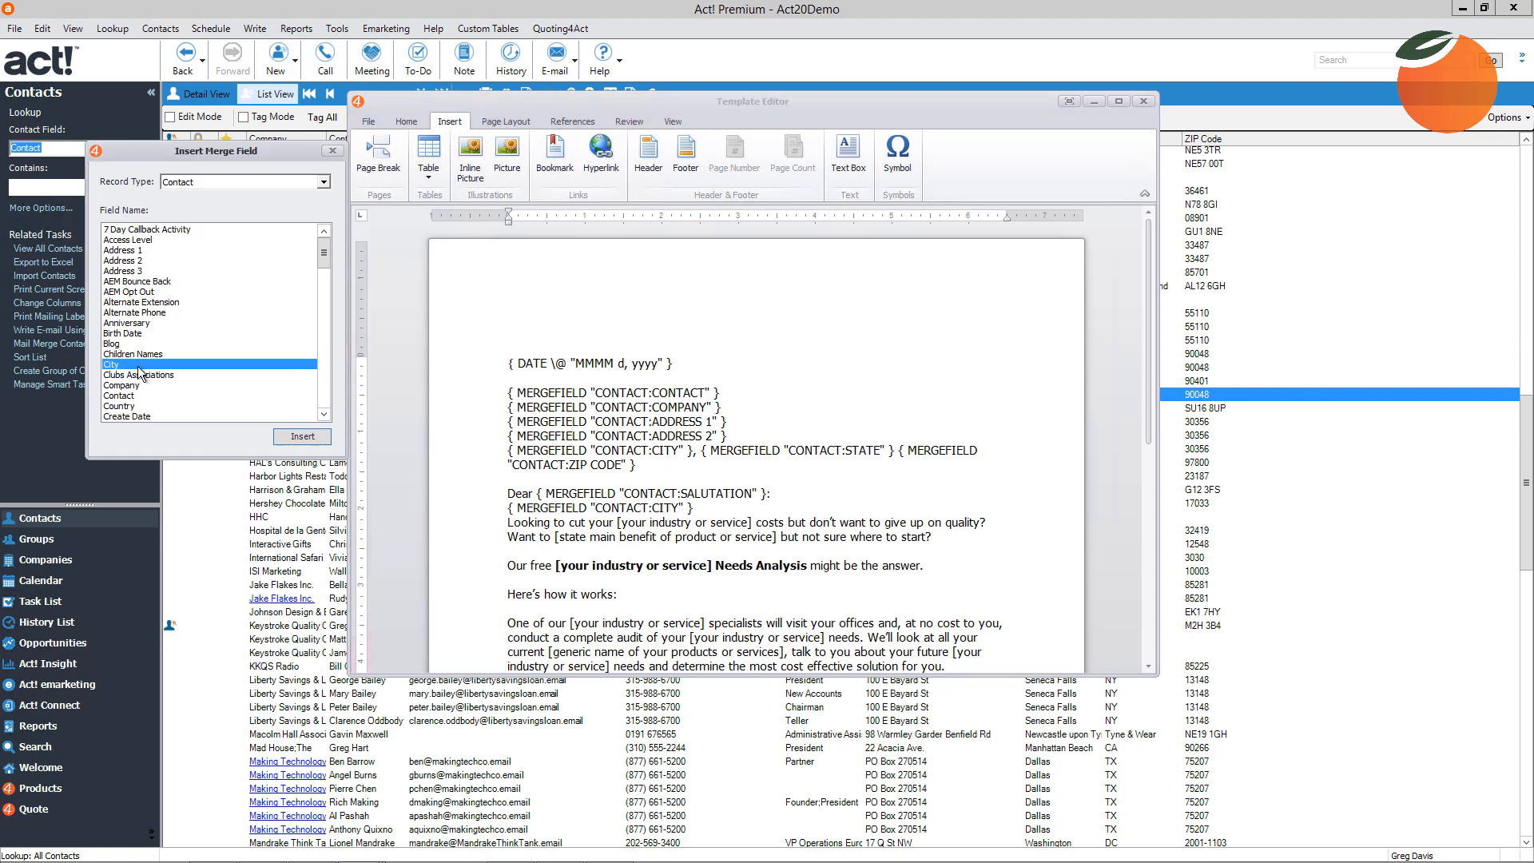
left_click_drag(692, 508, 510, 507)
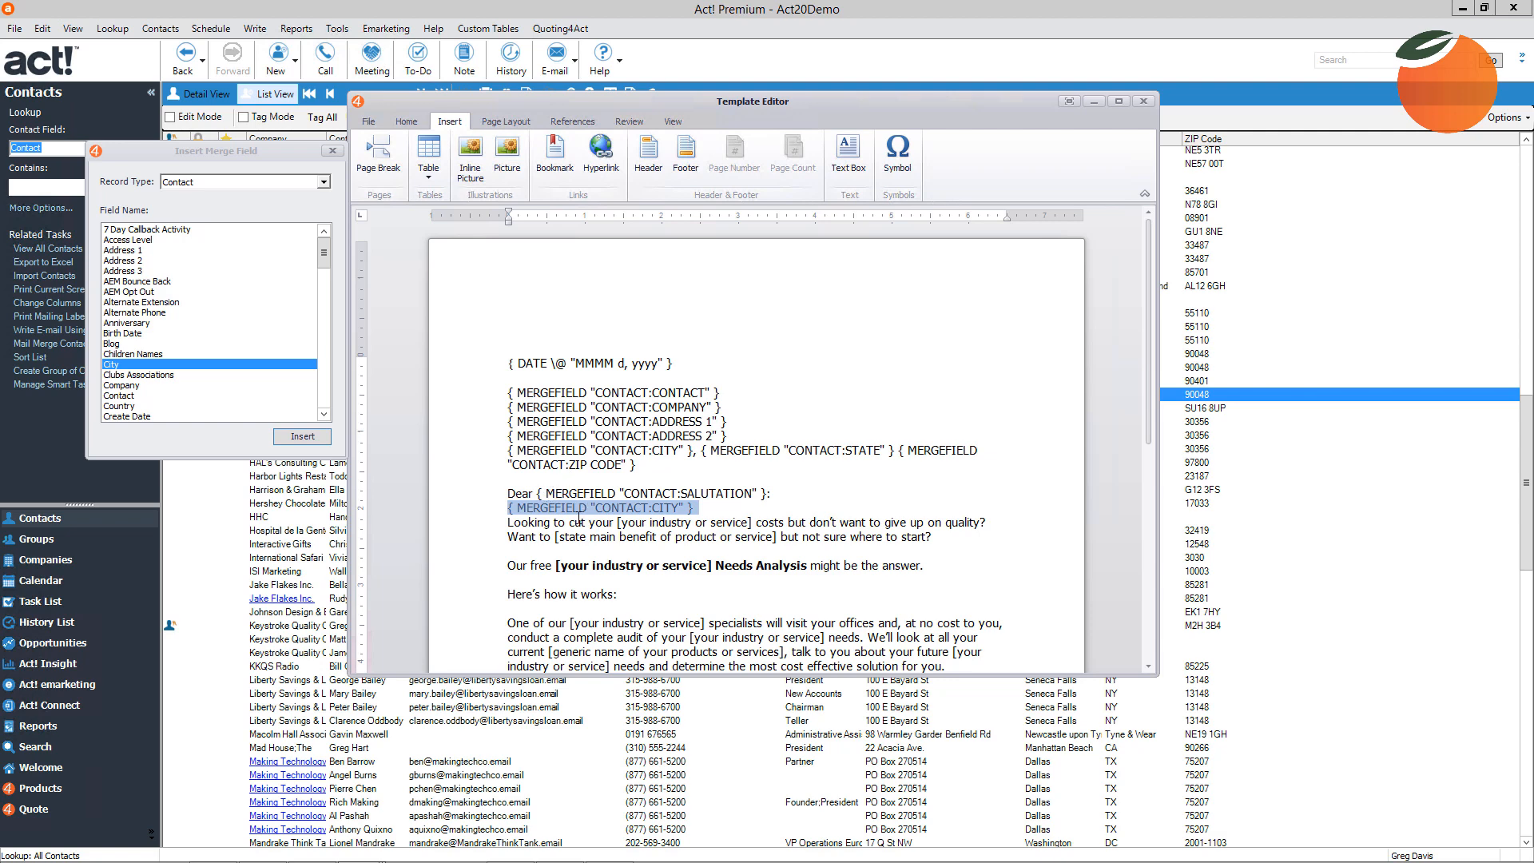
key("Delete")
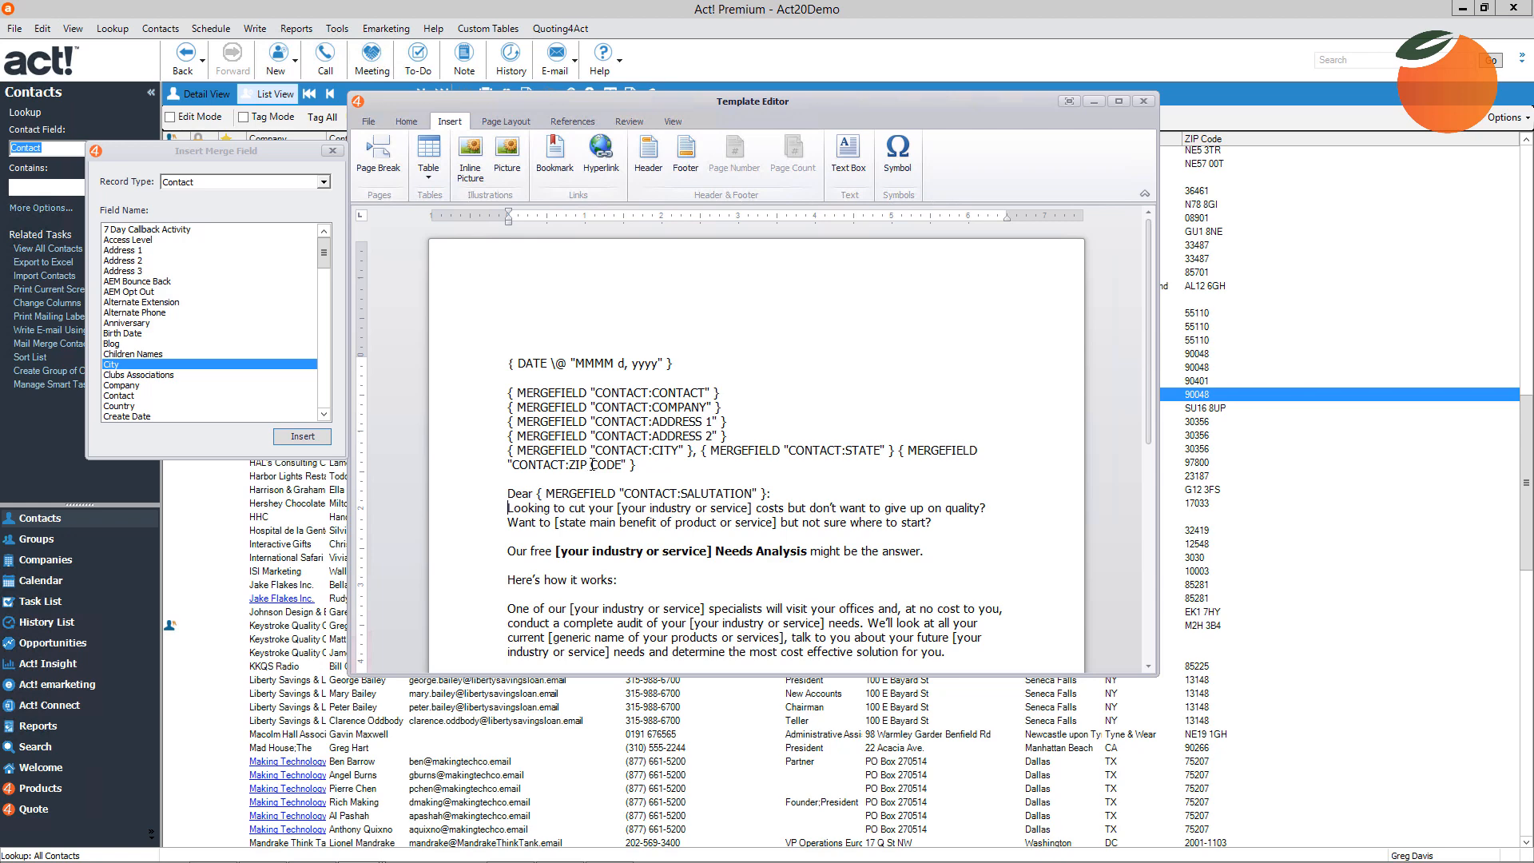
Look through the letter down to its signature merge fields and highlight merge fields in the address block to examine them
scroll(592, 462, "down", 4)
scroll(592, 462, "down", 6)
scroll(592, 461, "down", 1)
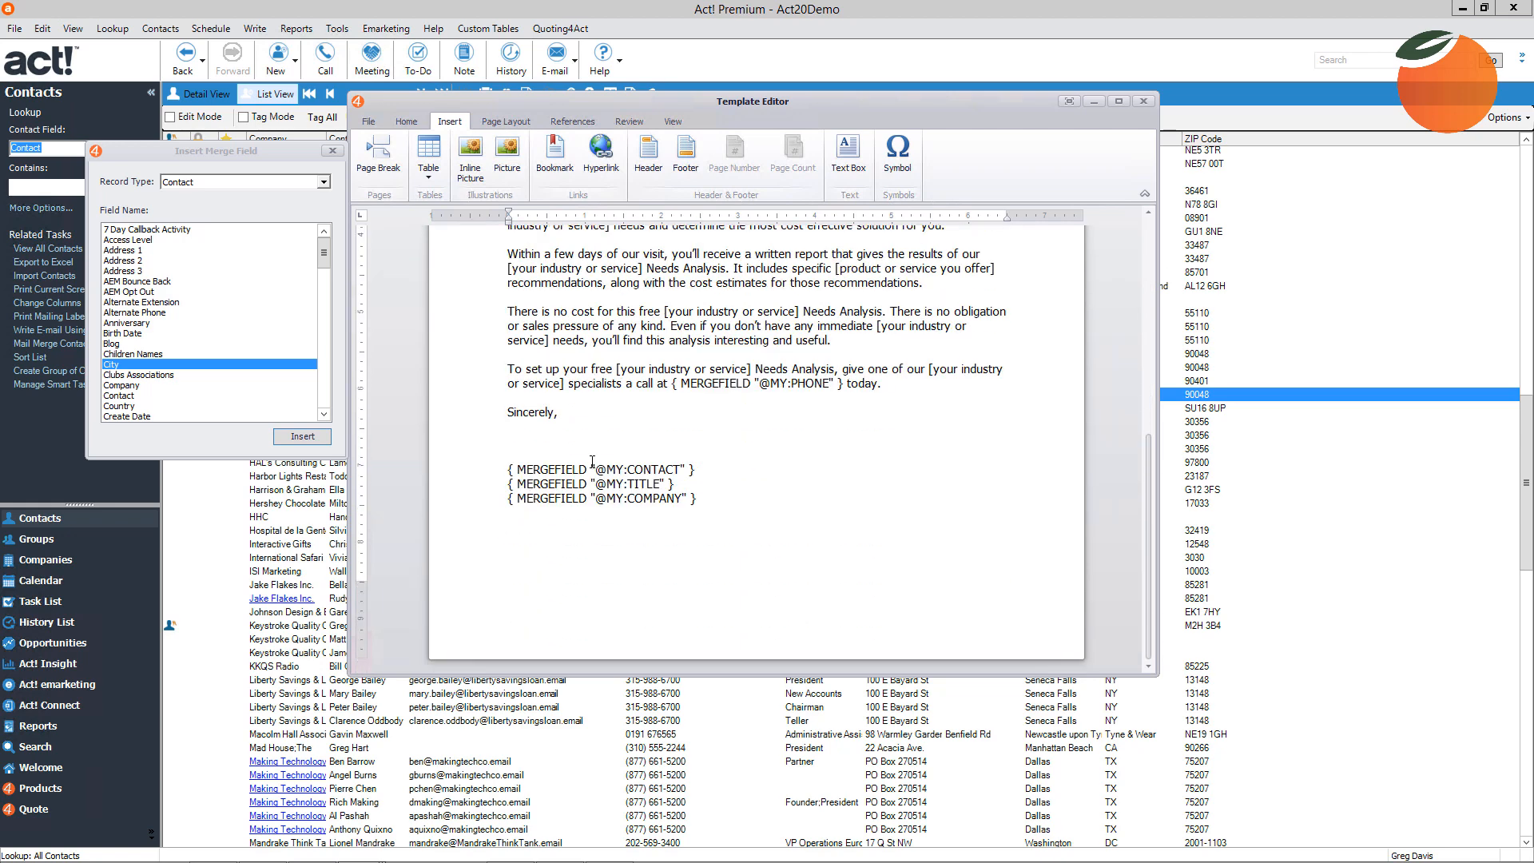
scroll(592, 461, "up", 5)
scroll(592, 462, "up", 4)
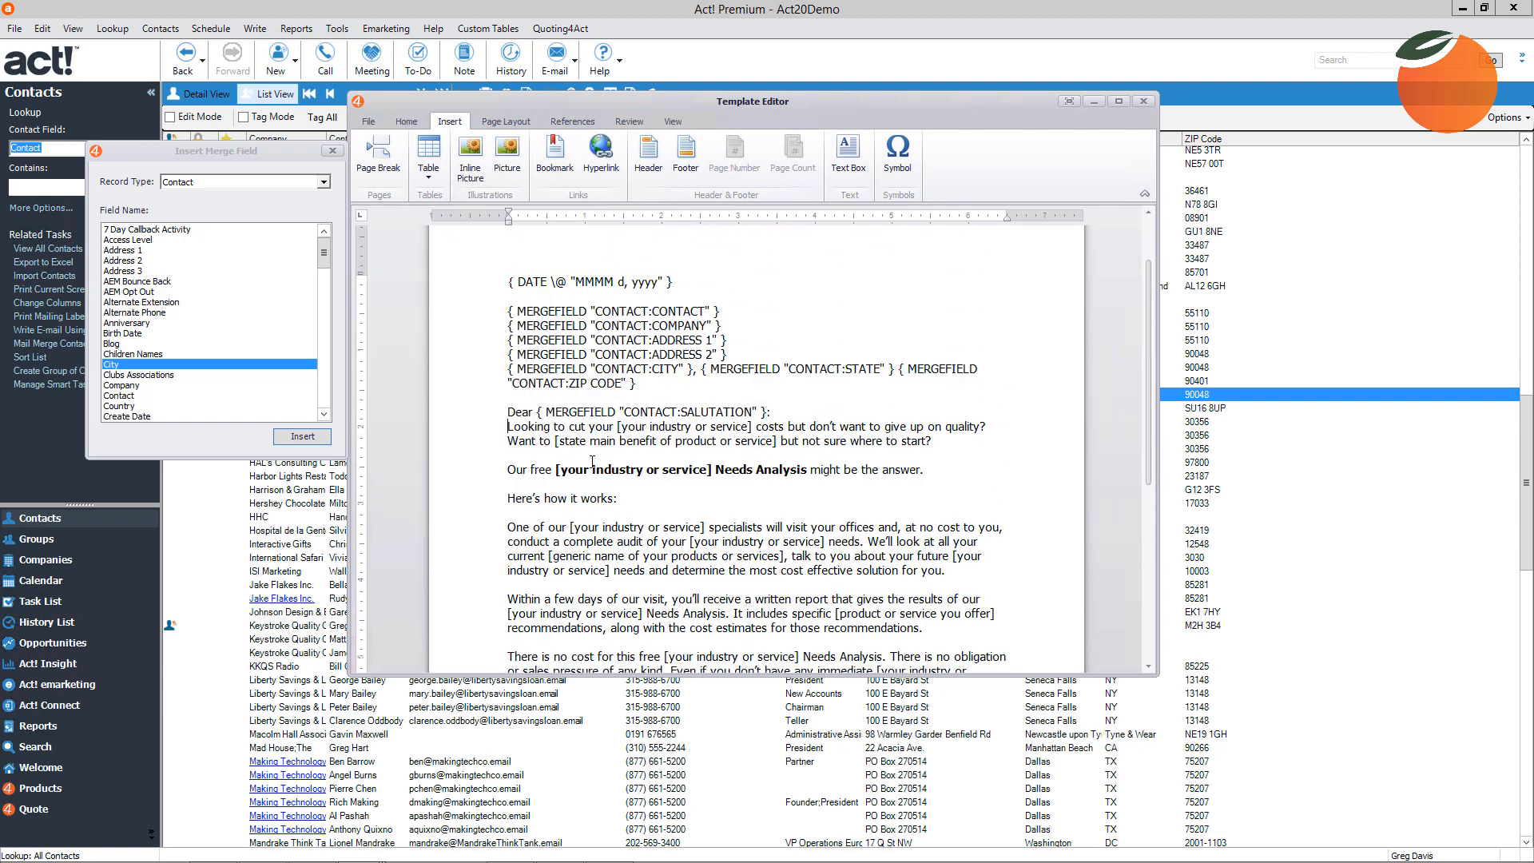
scroll(592, 462, "up", 2)
left_click(520, 359)
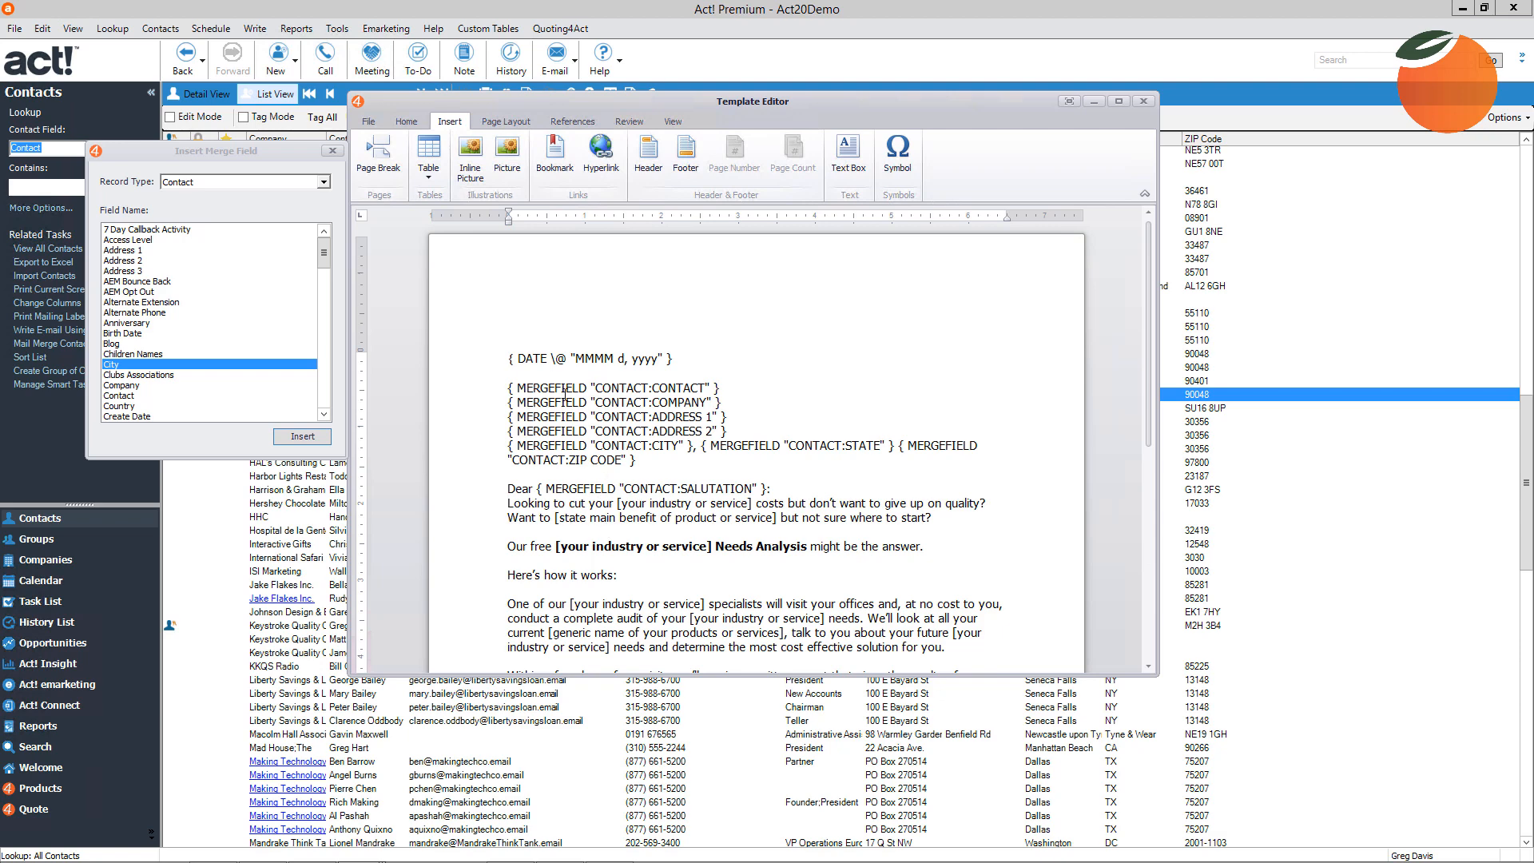
triple_click(668, 385)
left_click(675, 415)
left_click_drag(619, 445, 675, 445)
Close the Insert Merge Field window and exit the Template Editor without saving the template
left_click(334, 151)
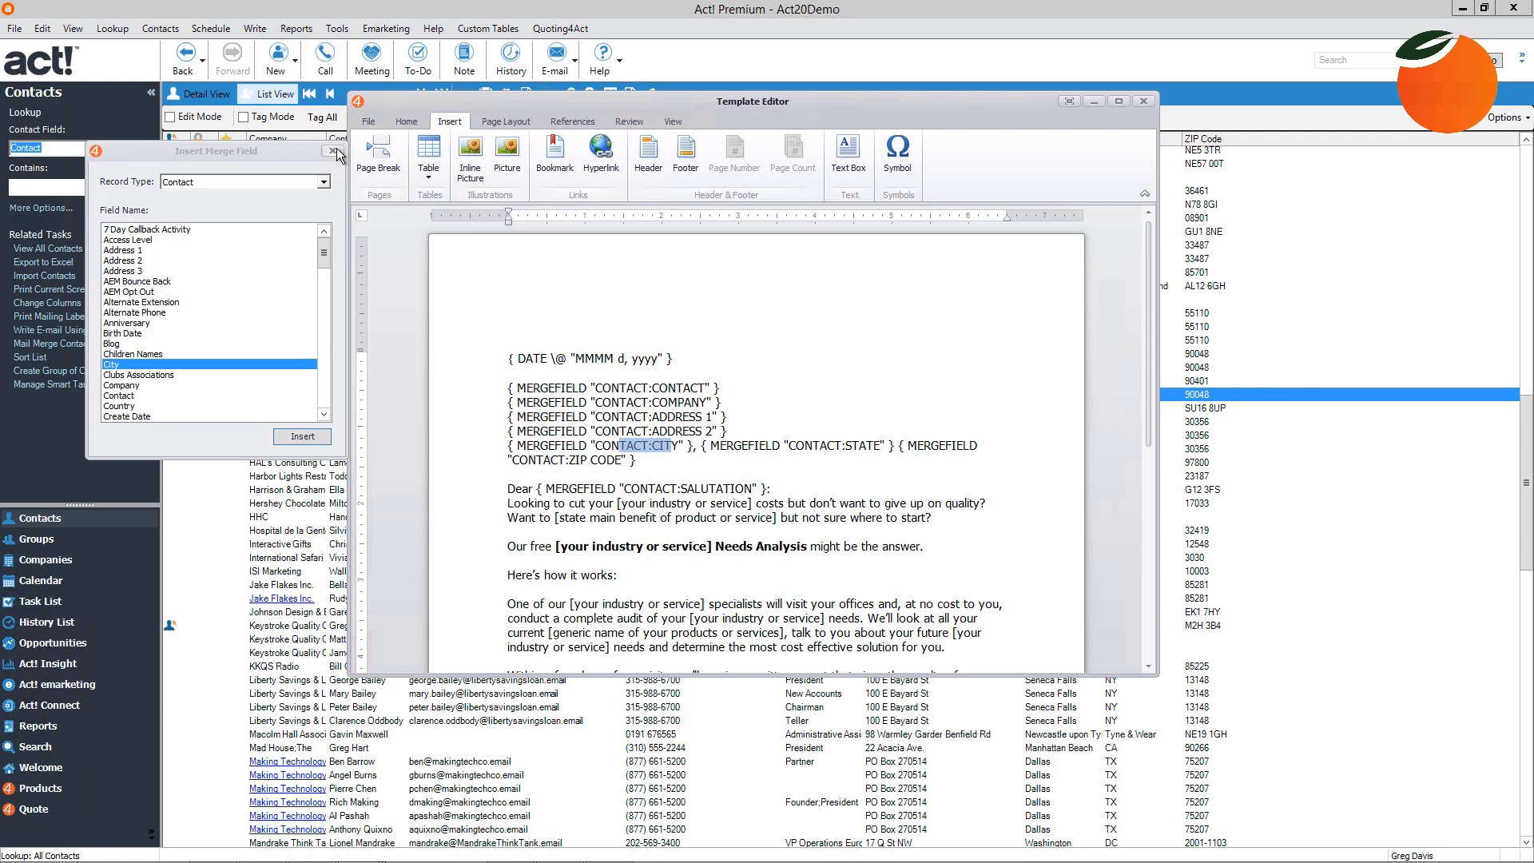
left_click(333, 151)
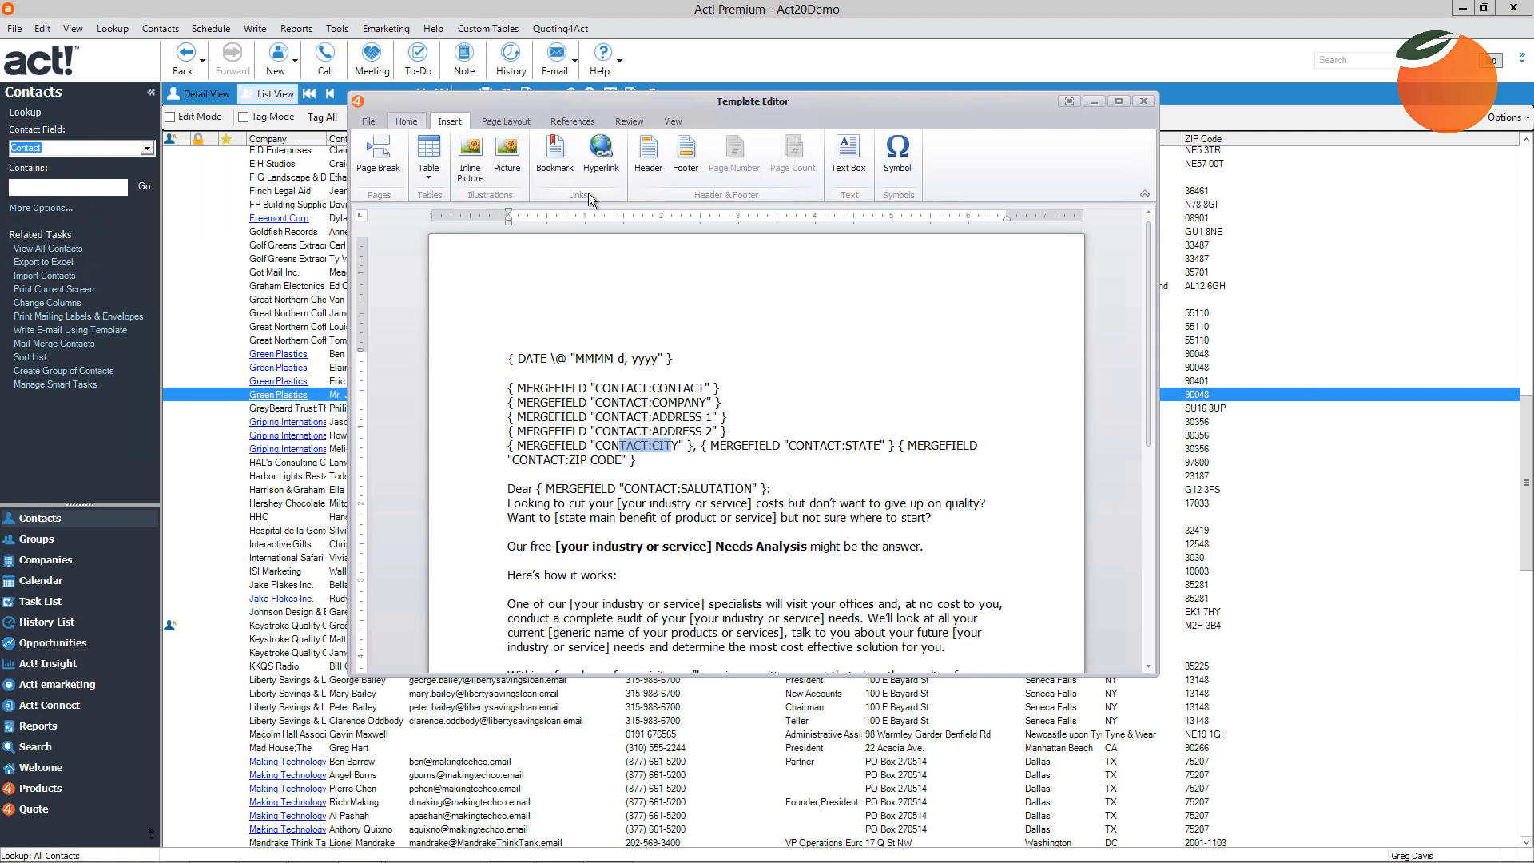
left_click(607, 286)
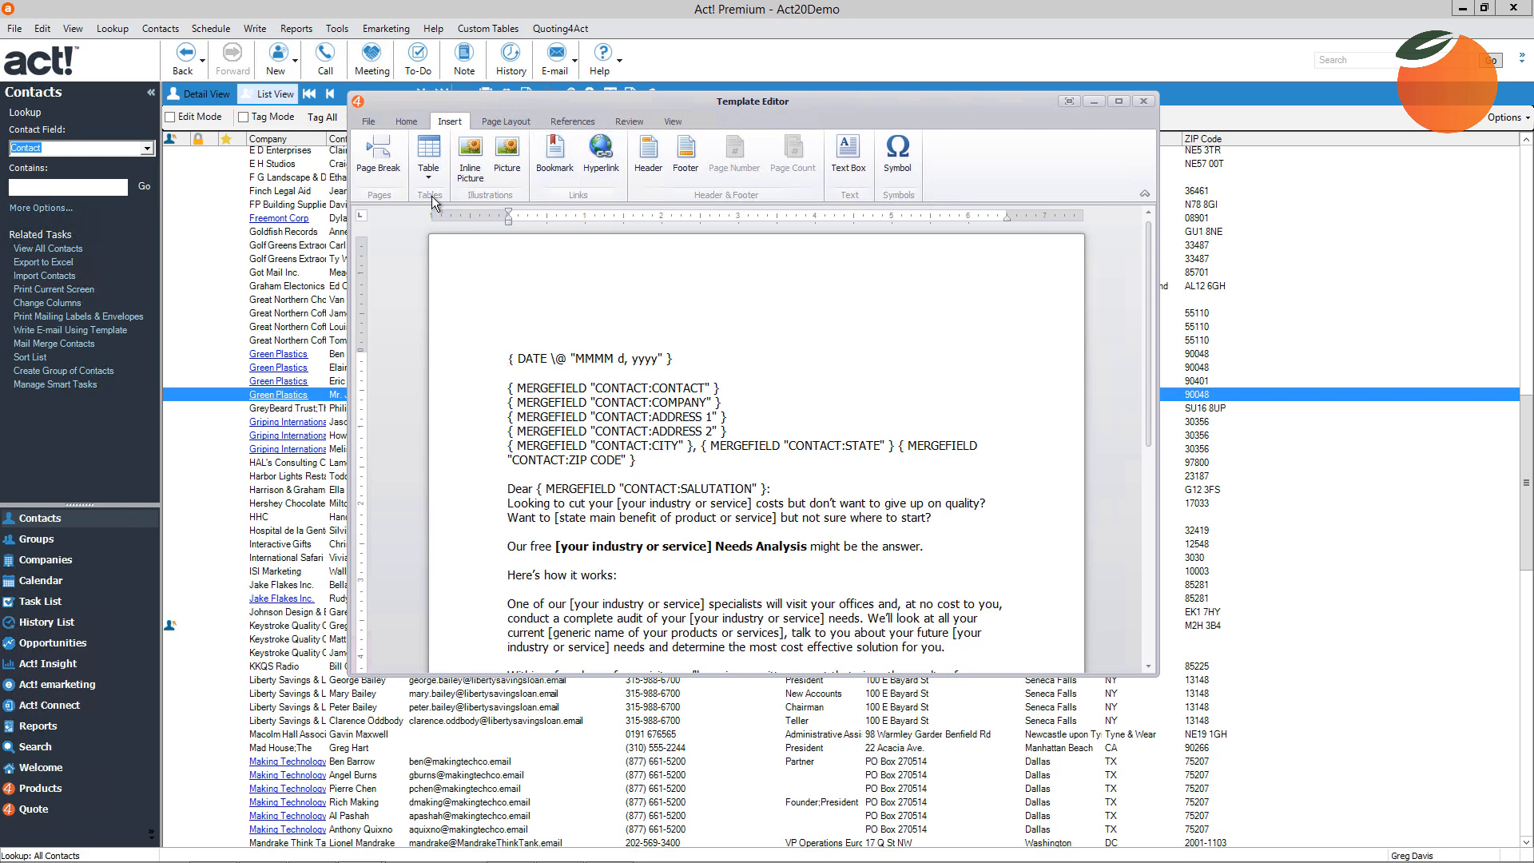
left_click(369, 122)
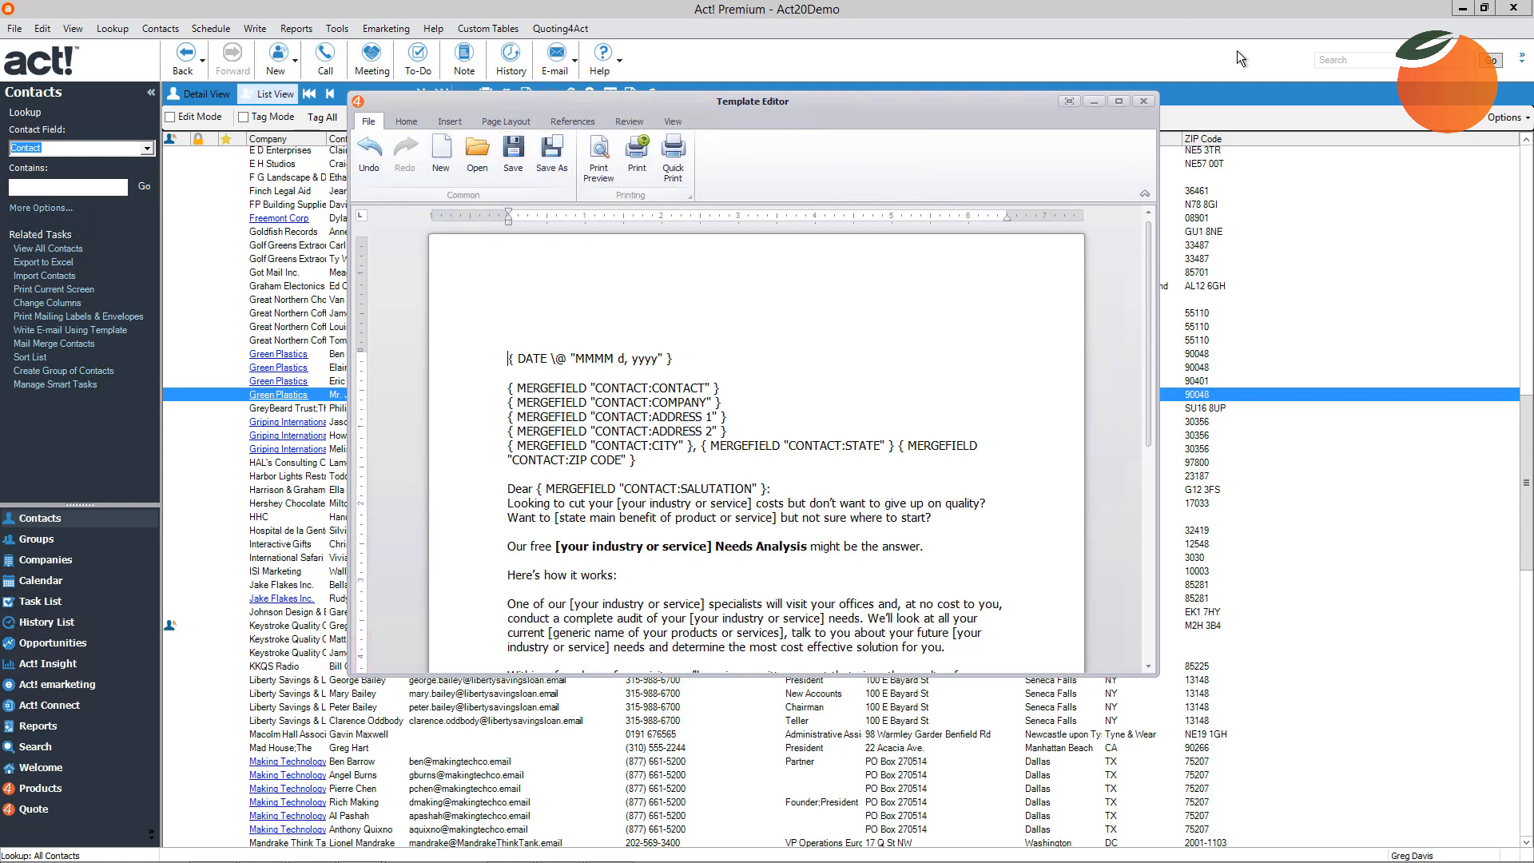
left_click(1144, 102)
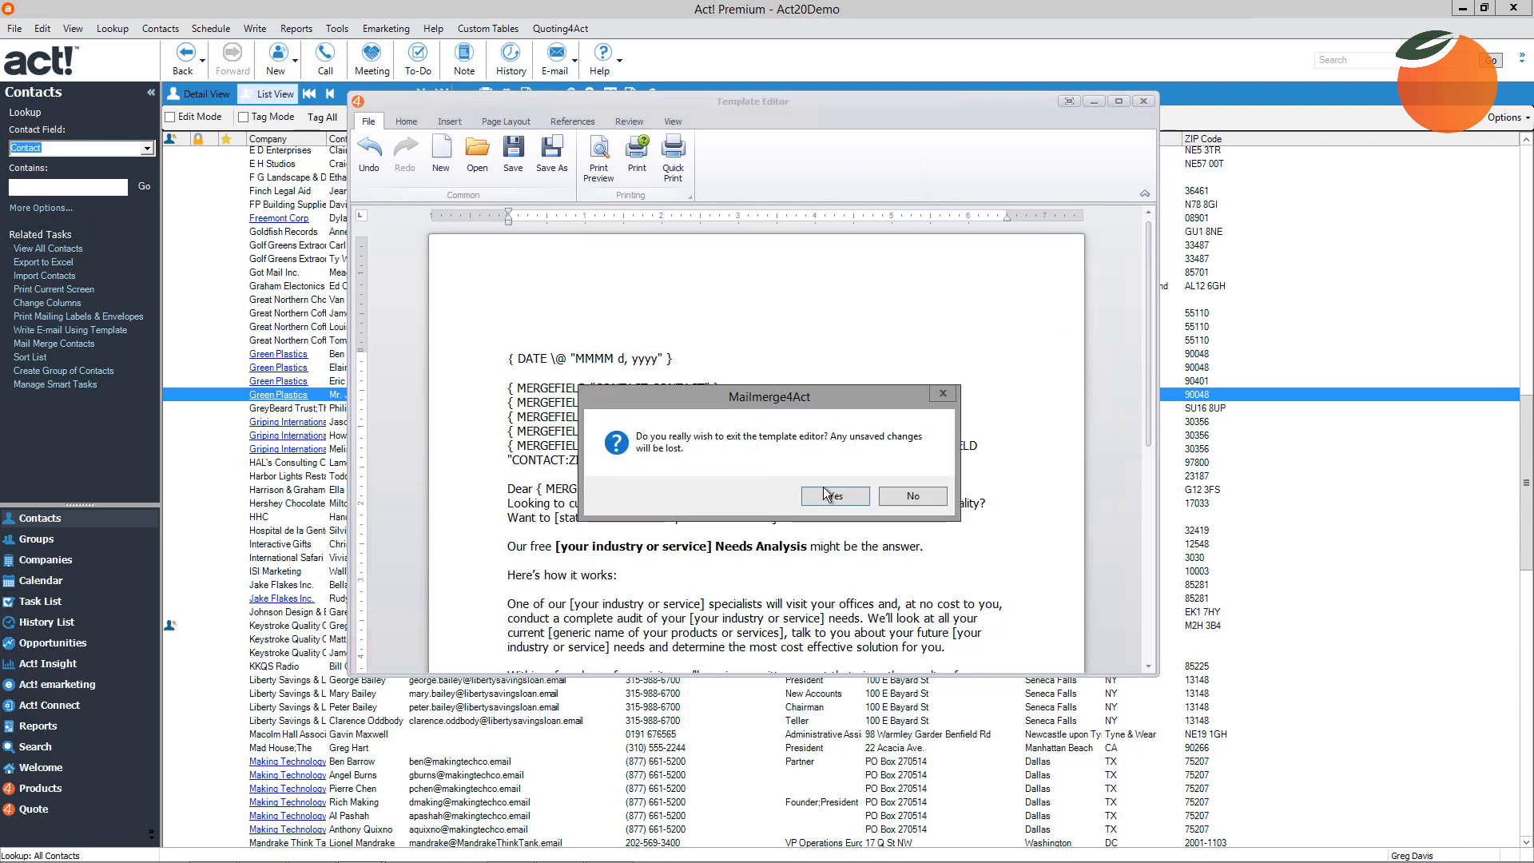
left_click(827, 494)
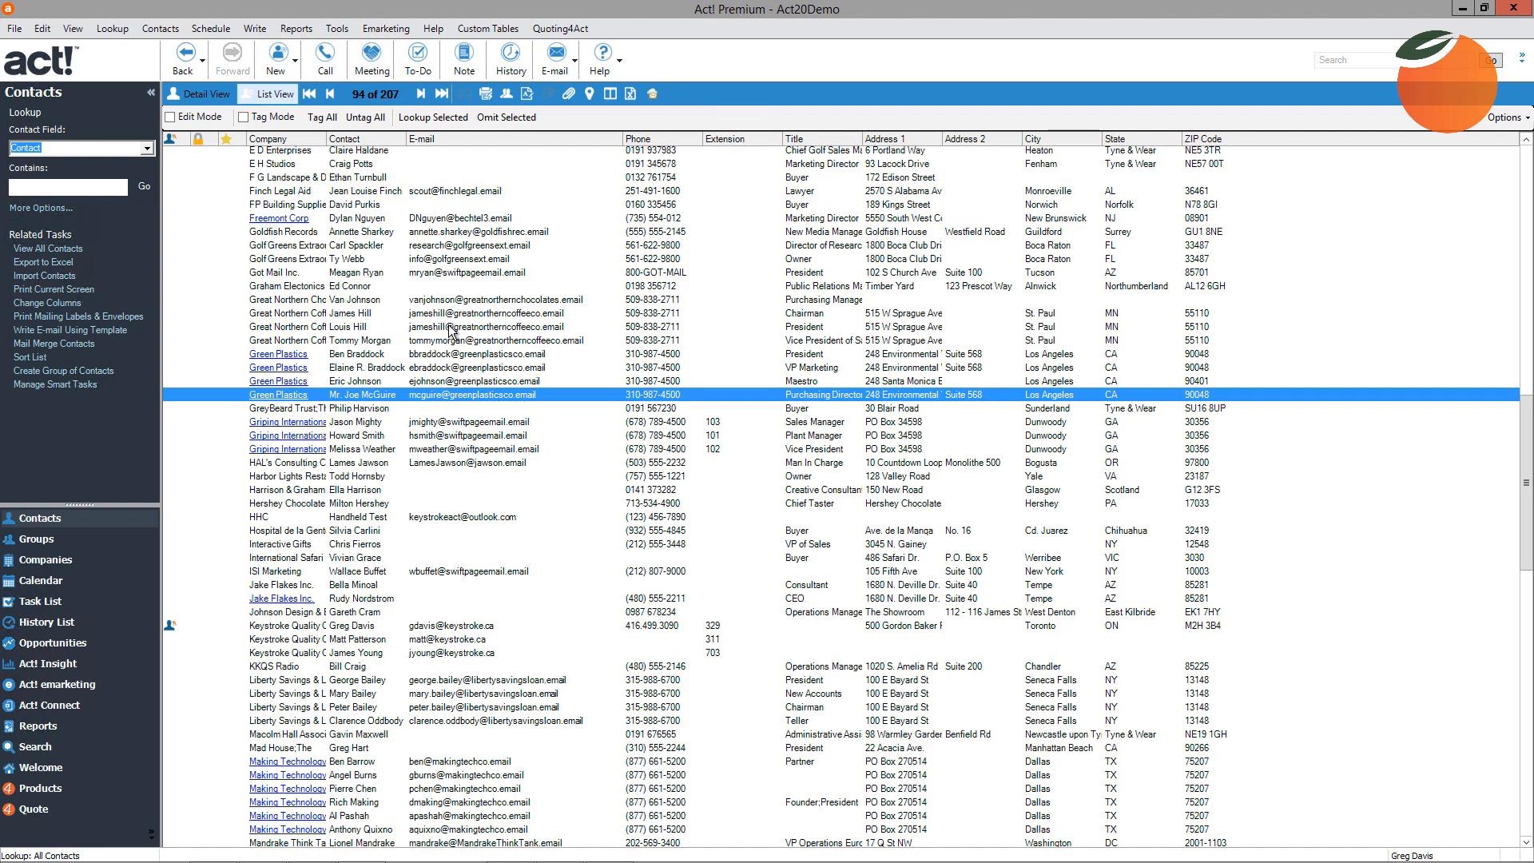
Switch from the contact list to the groups and show the contacts of the Arizona group
key("Page_Down")
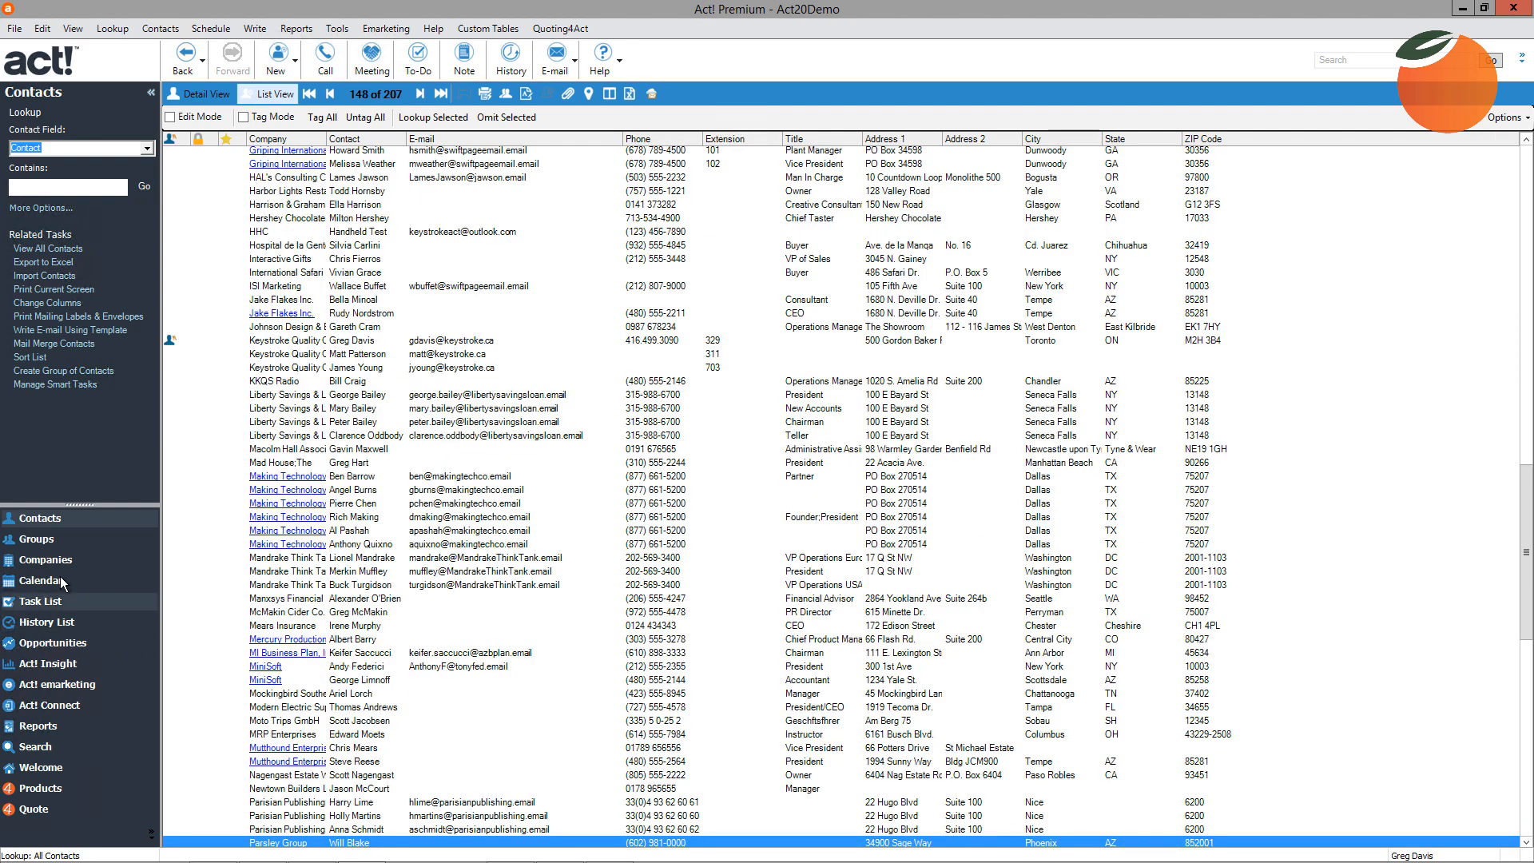
left_click(50, 546)
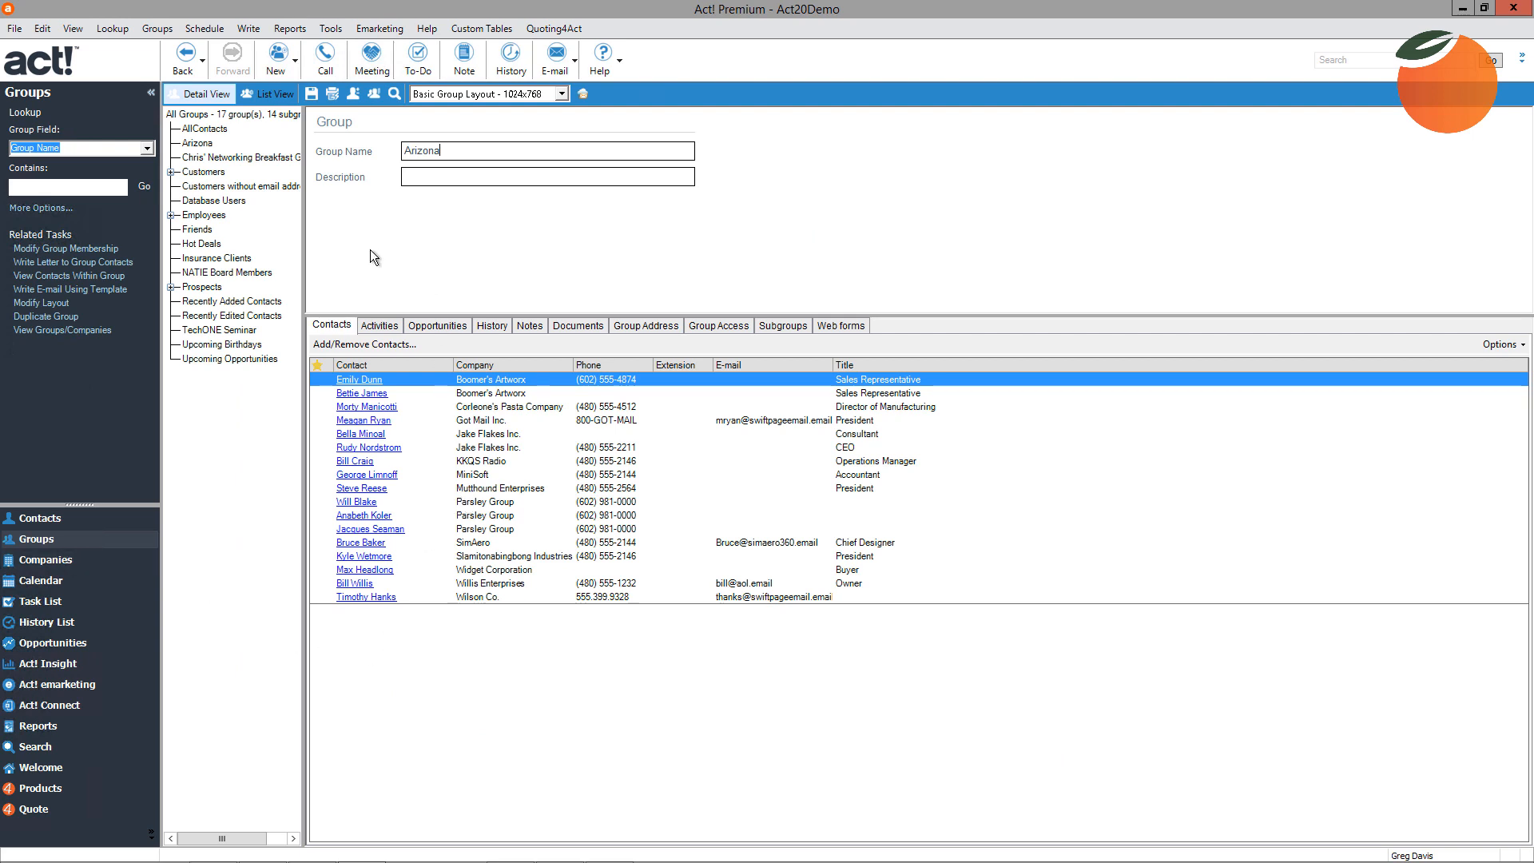
left_click(195, 186)
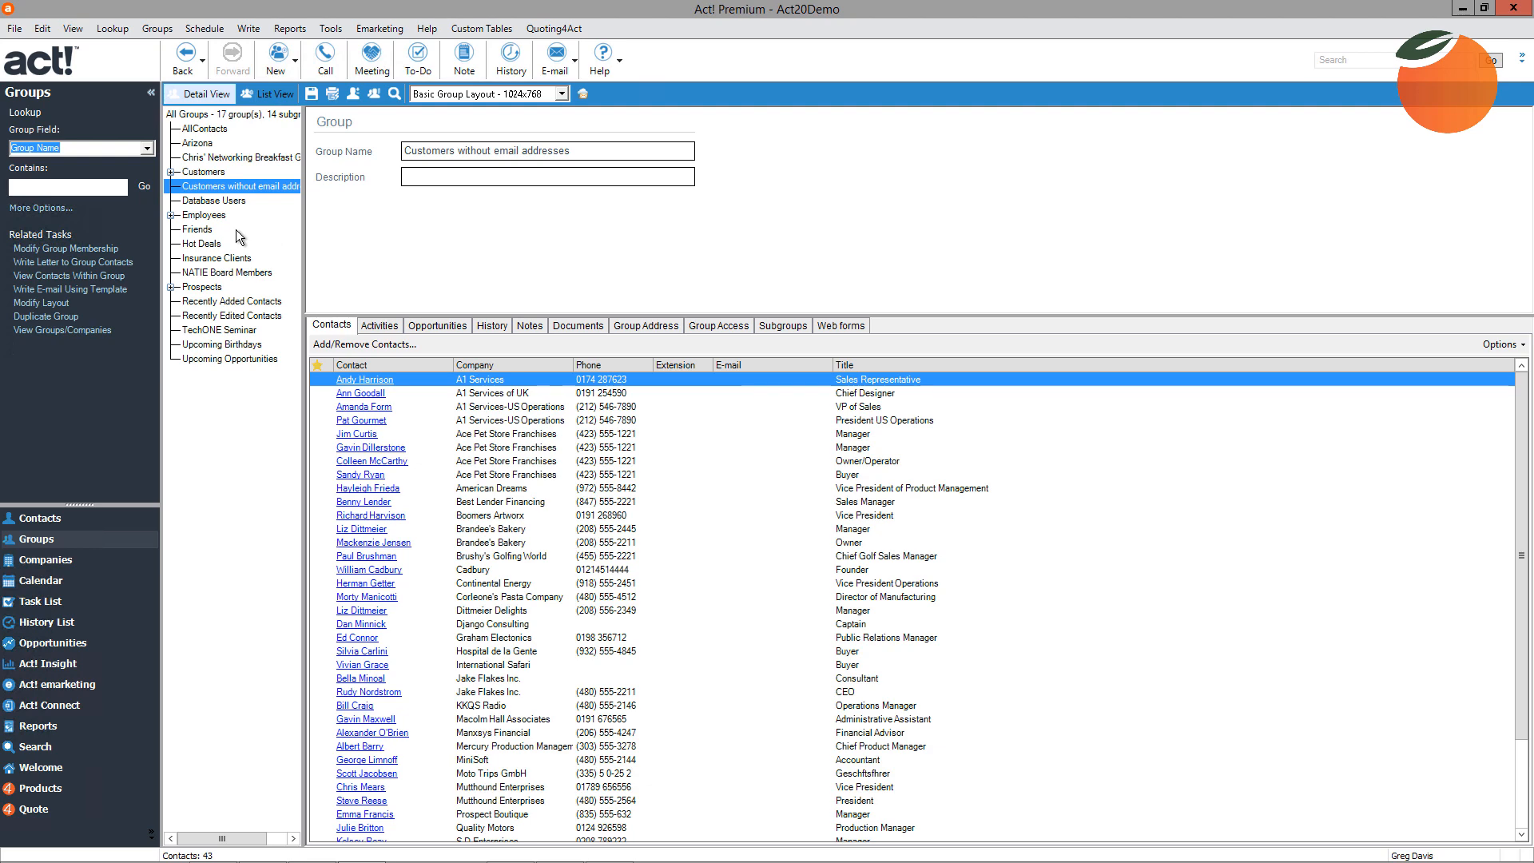
left_click(208, 144)
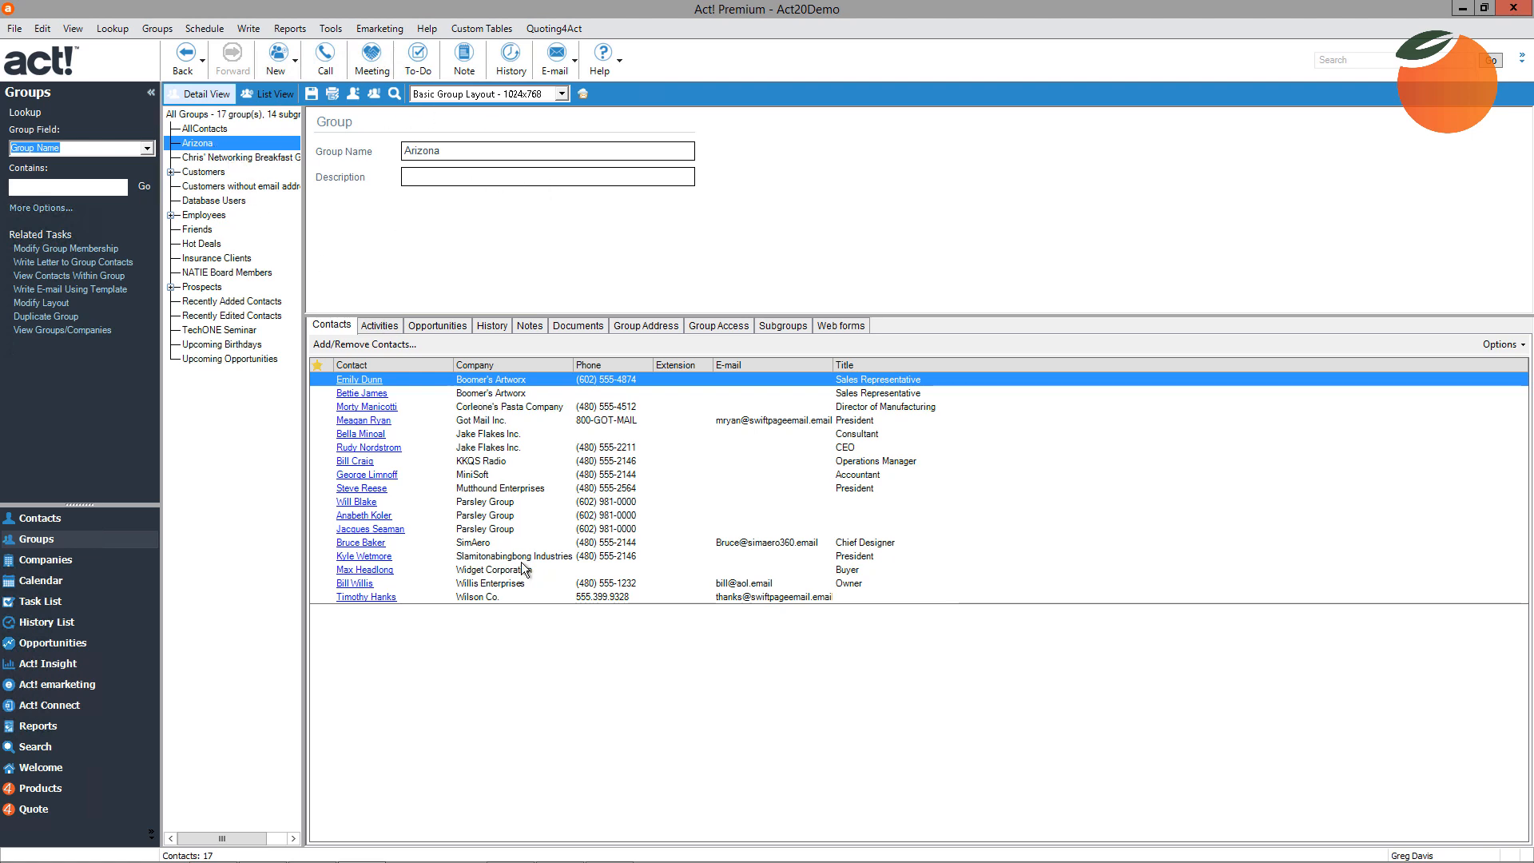
Check which Arizona group members have an e-mail address and create a contact lookup from the group
left_click(752, 598)
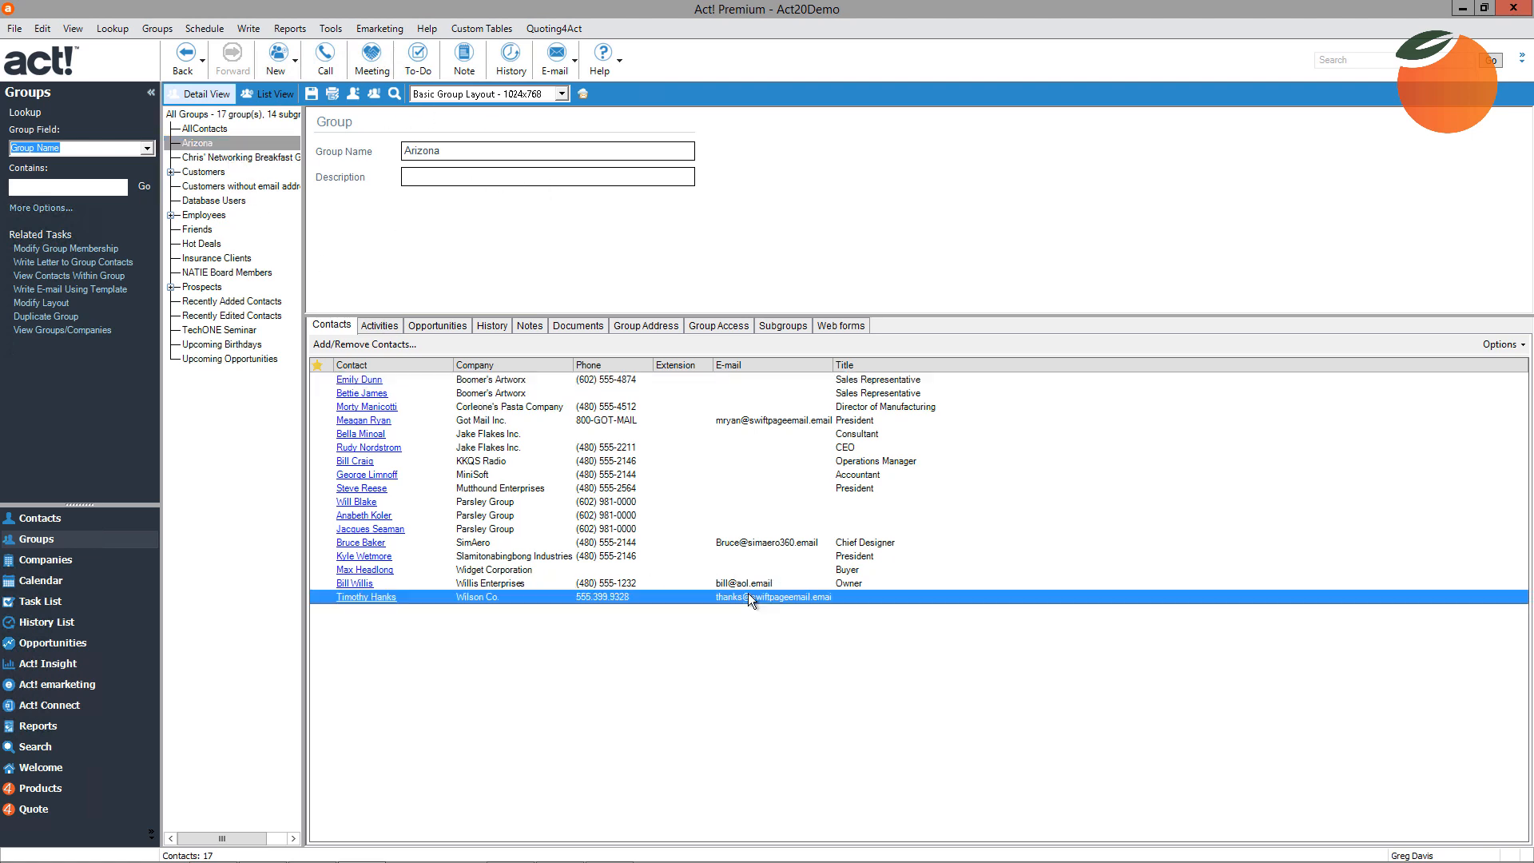
left_click(747, 584)
left_click(736, 566)
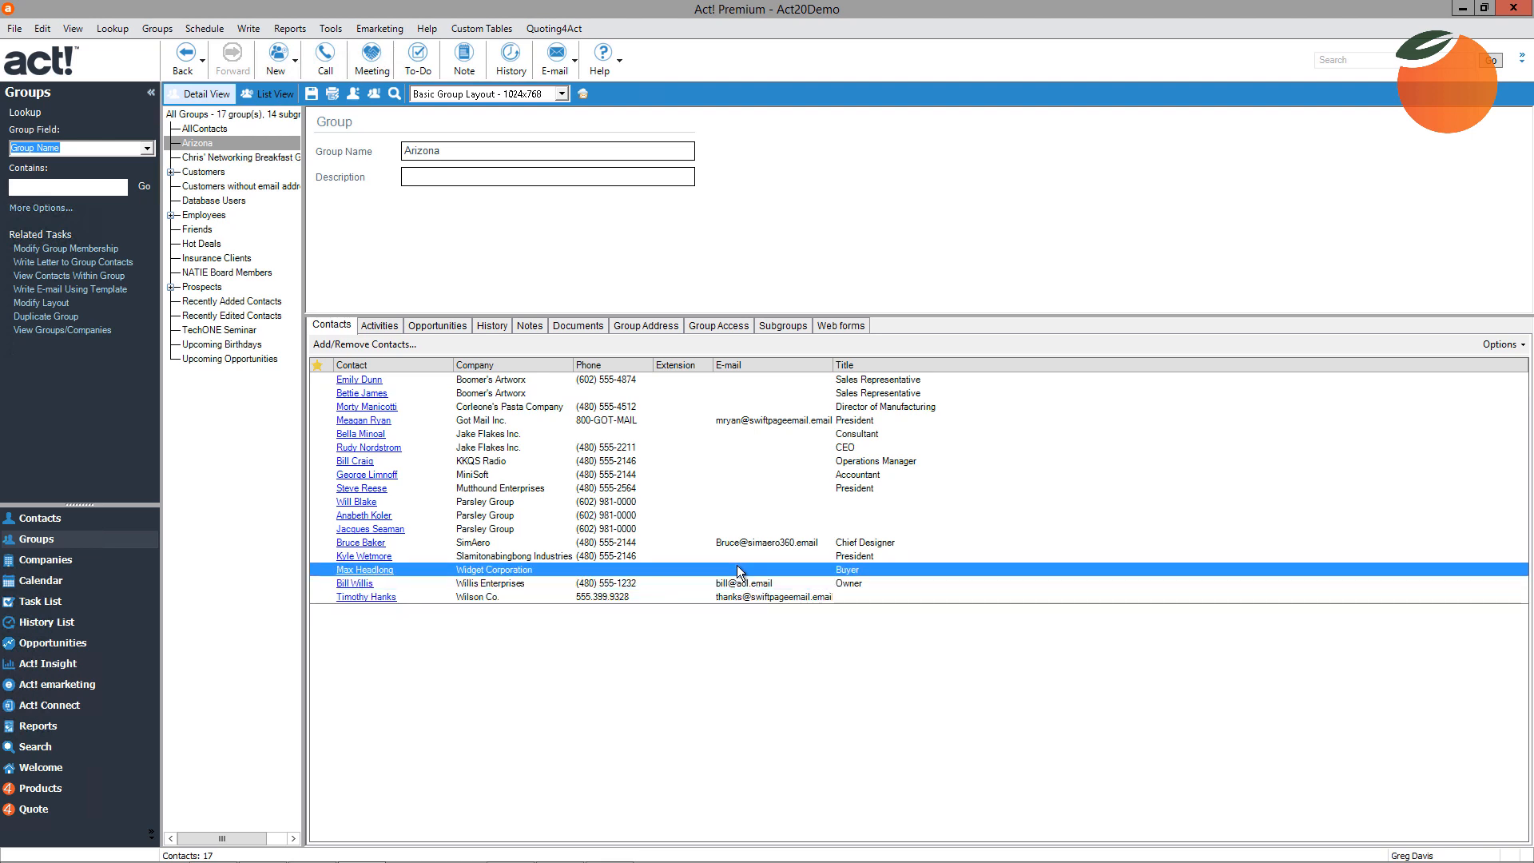
left_click_drag(722, 548, 725, 548)
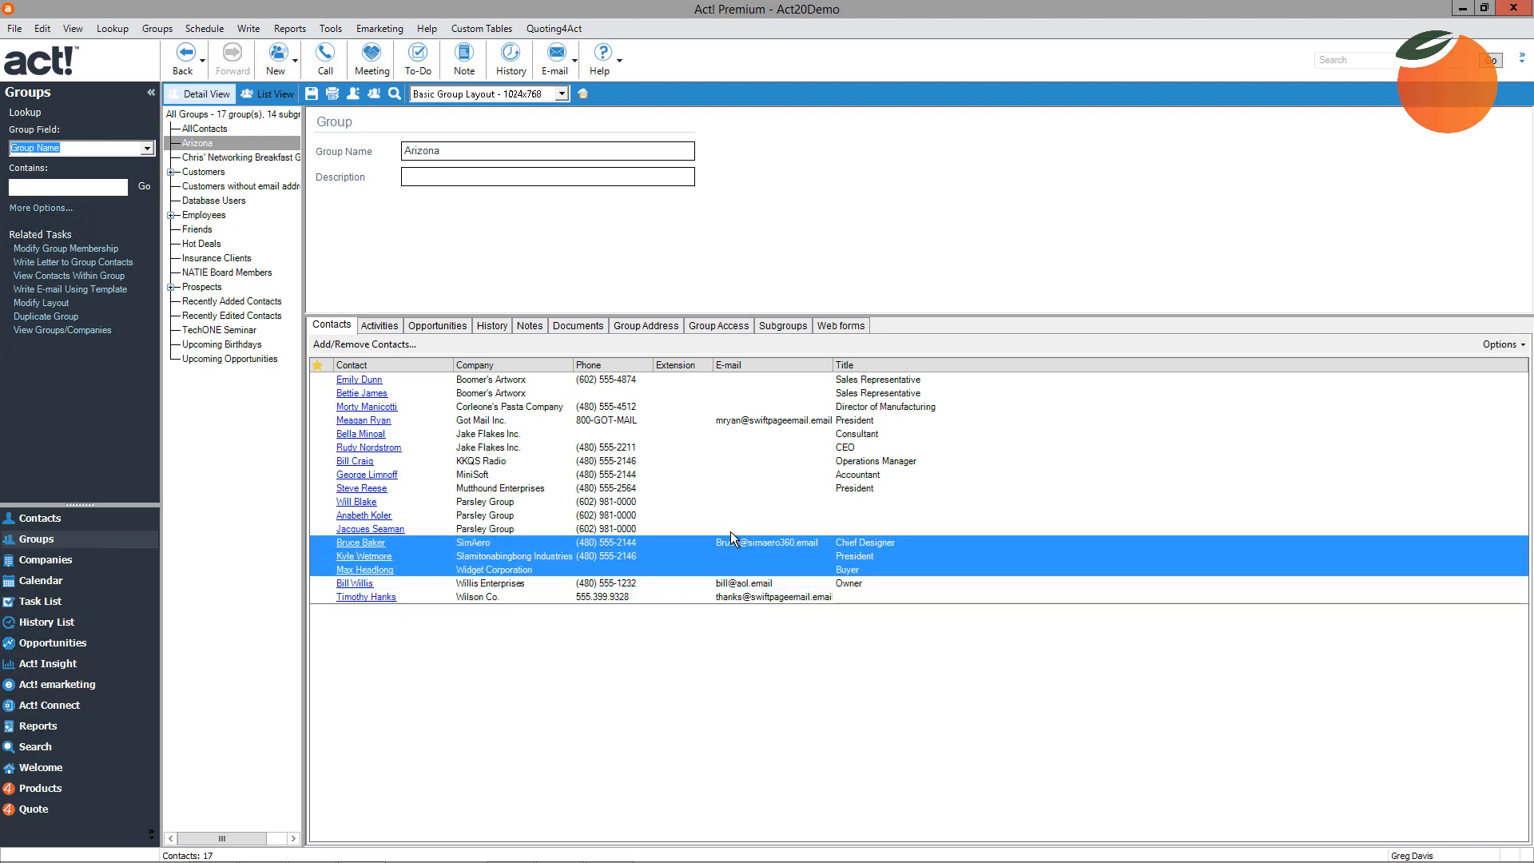
left_click(730, 530)
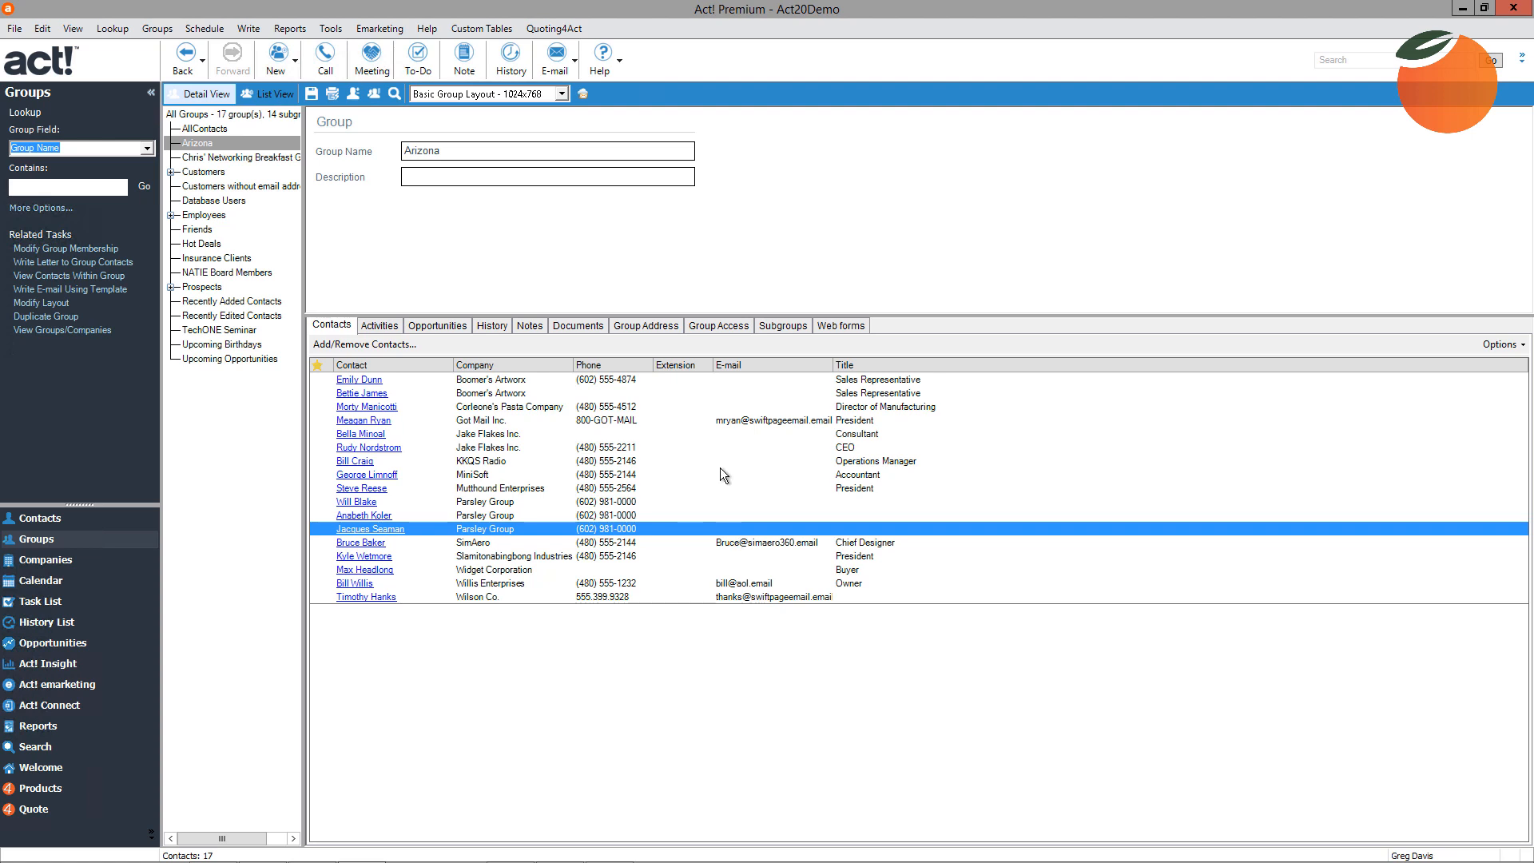
left_click(735, 436)
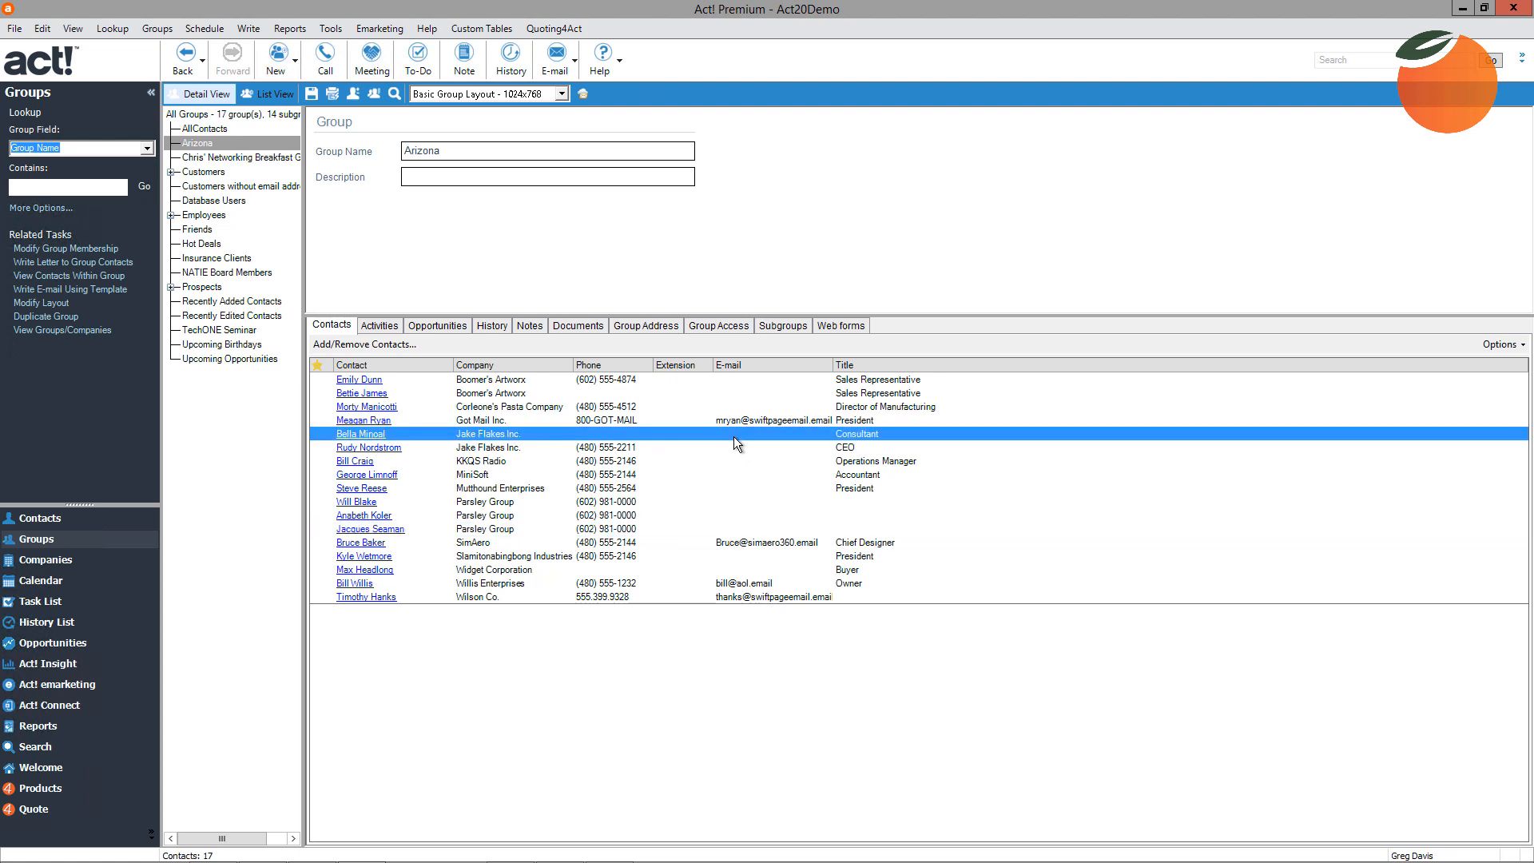
right_click(698, 649)
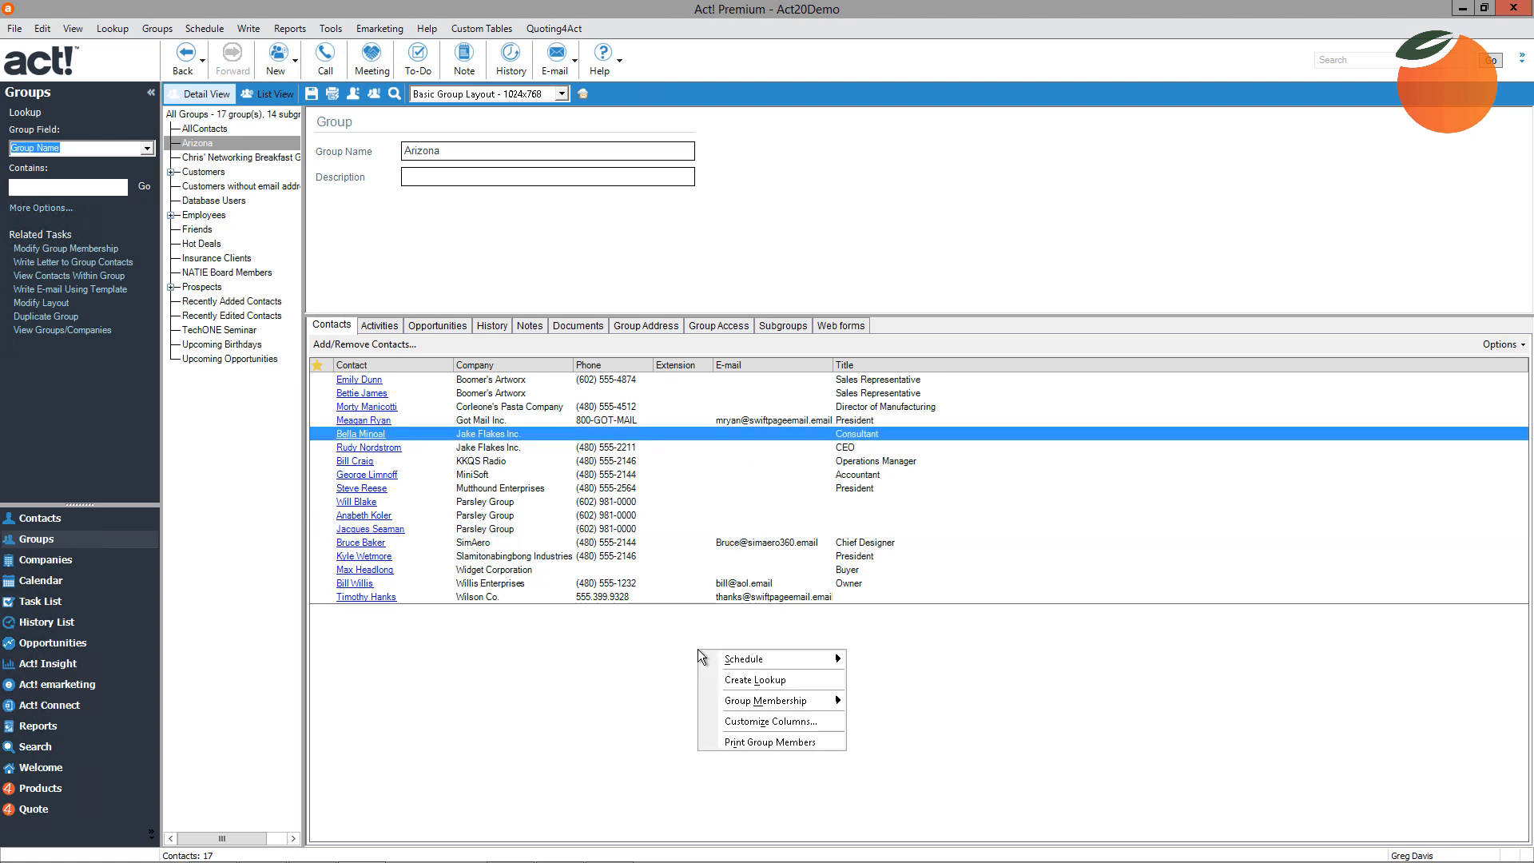
left_click(752, 681)
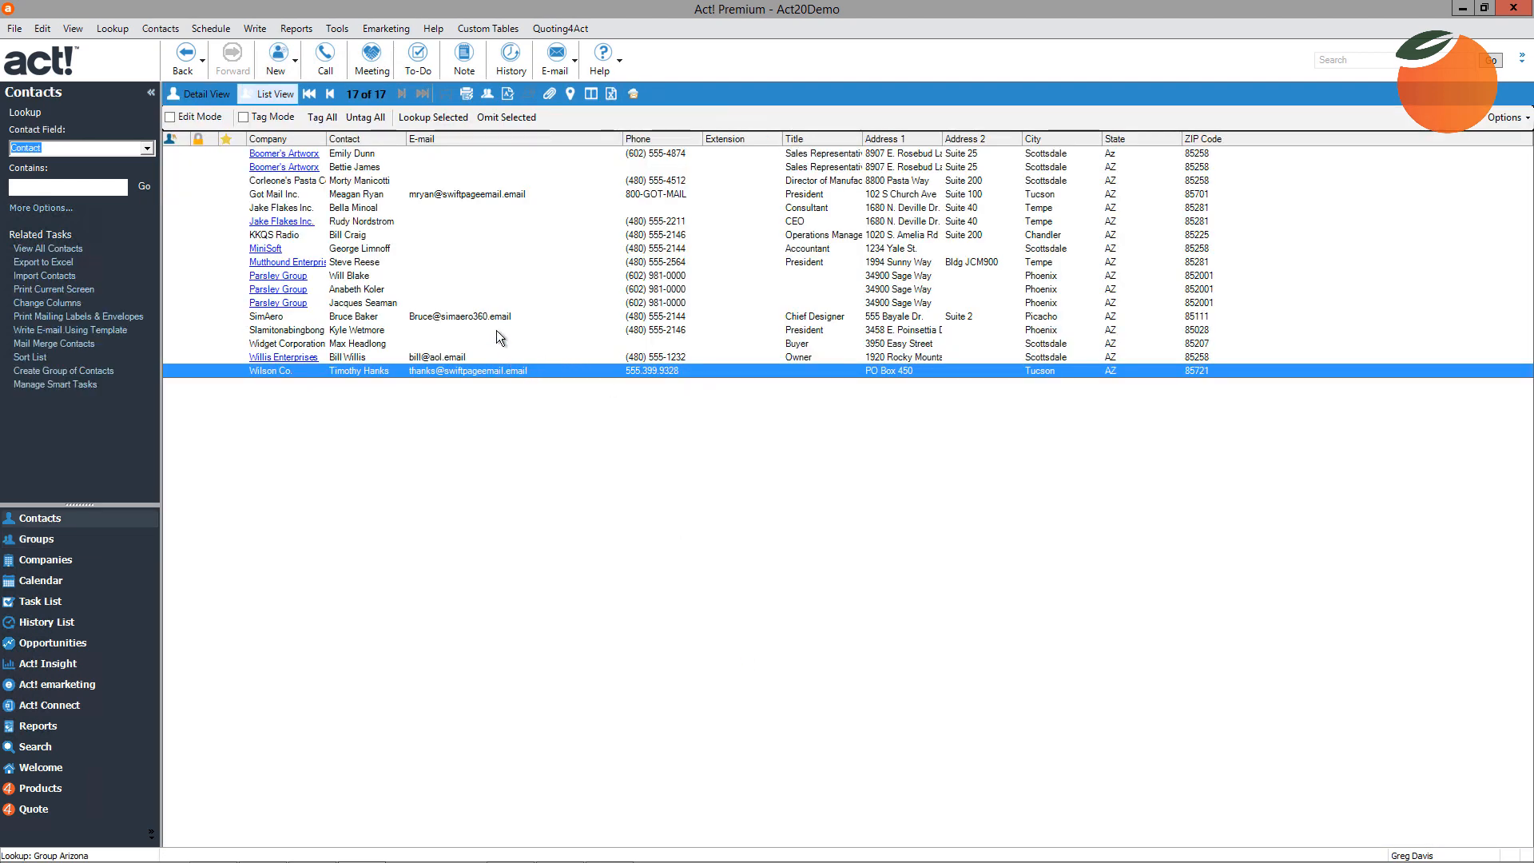
Select all contacts in the list that have an e-mail address and narrow the lookup to them
left_click(449, 199)
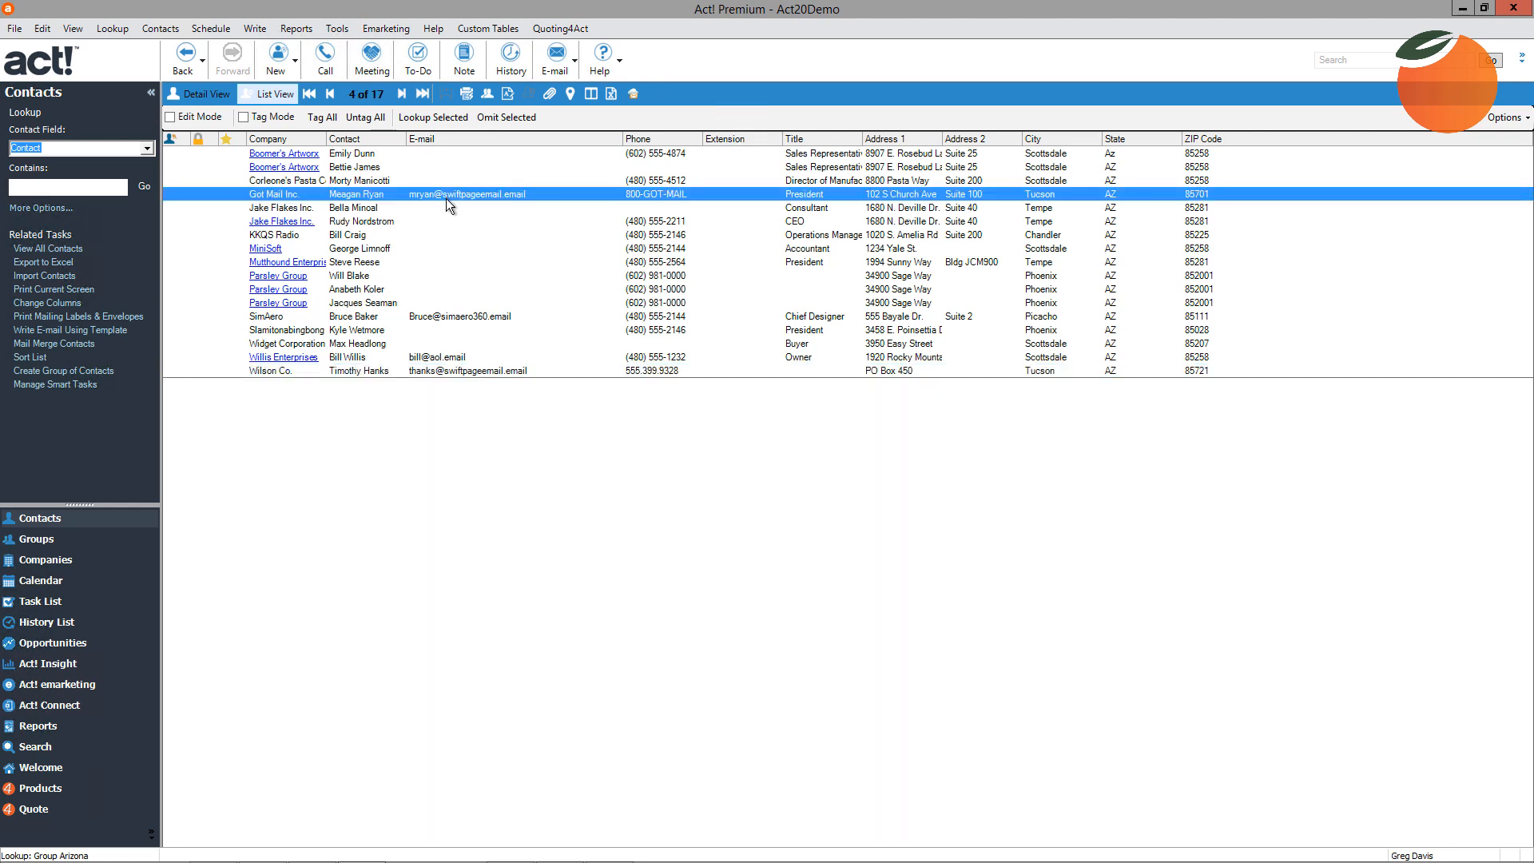
left_click(438, 318, "ctrl")
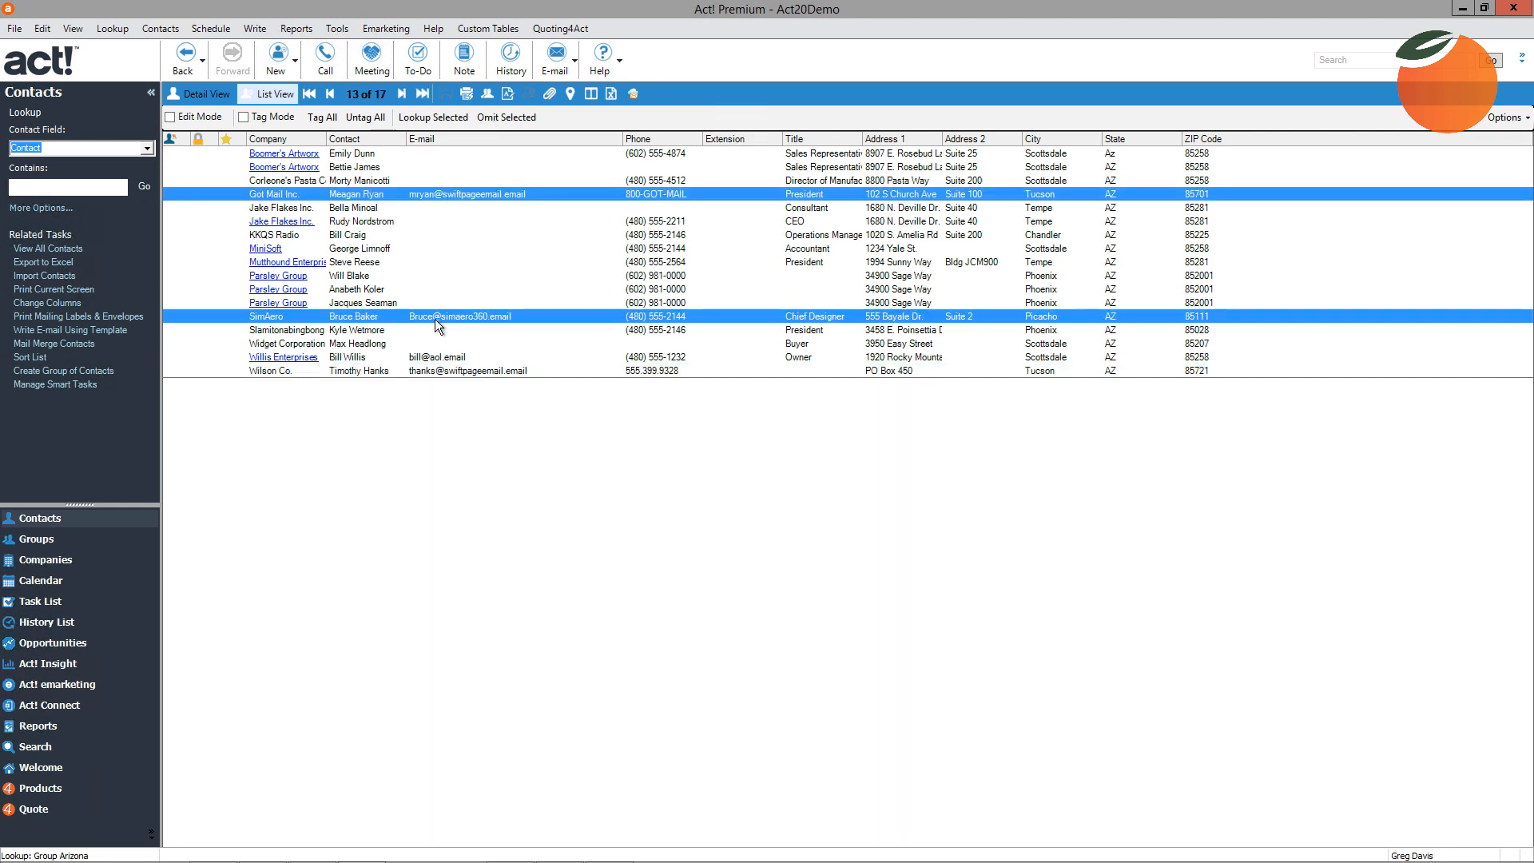
left_click(449, 359, "ctrl")
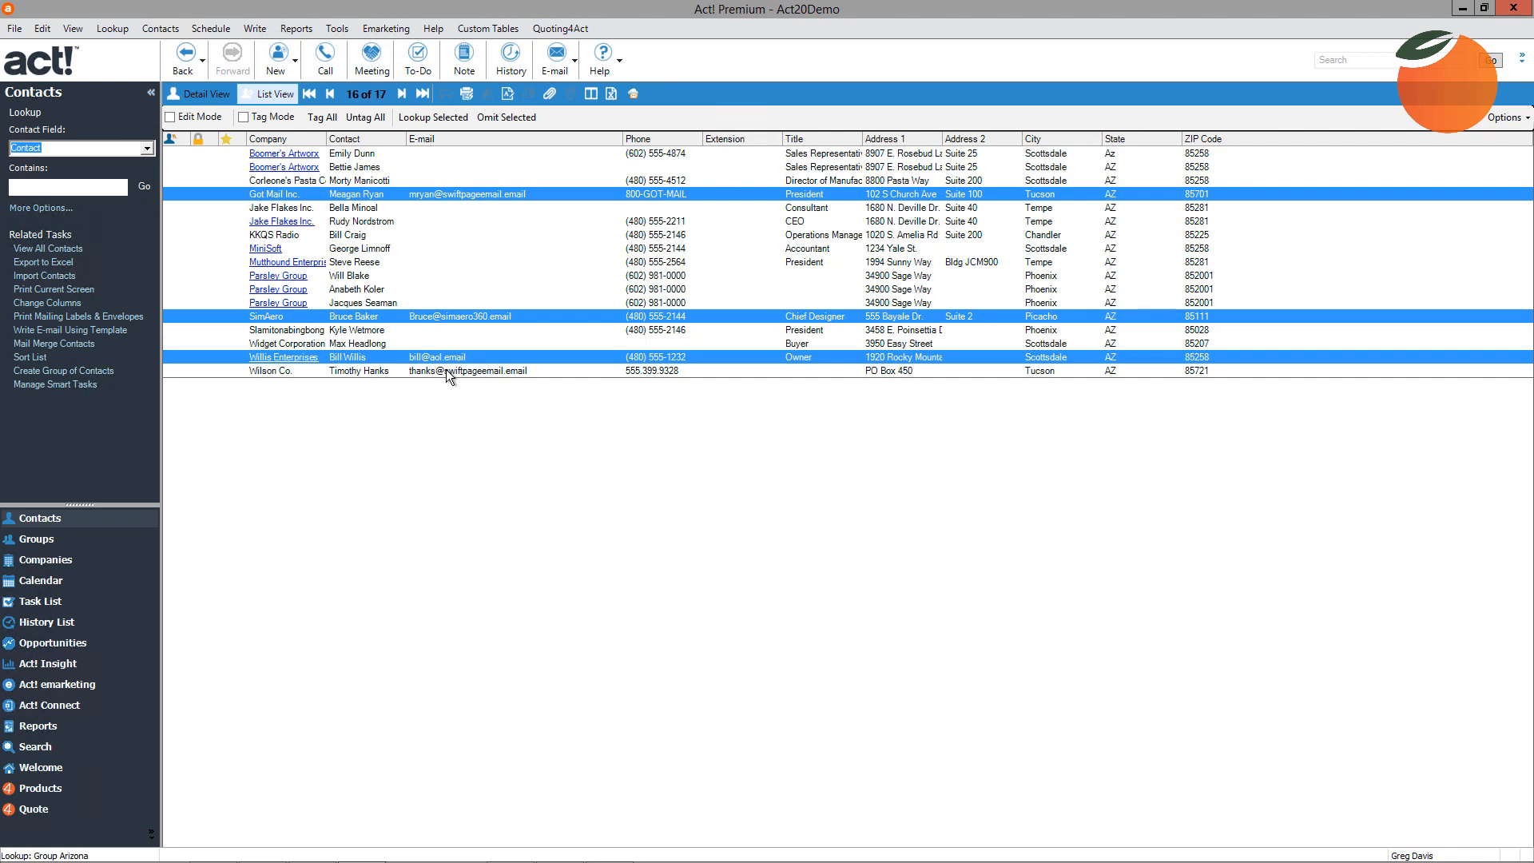
left_click(448, 370, "ctrl")
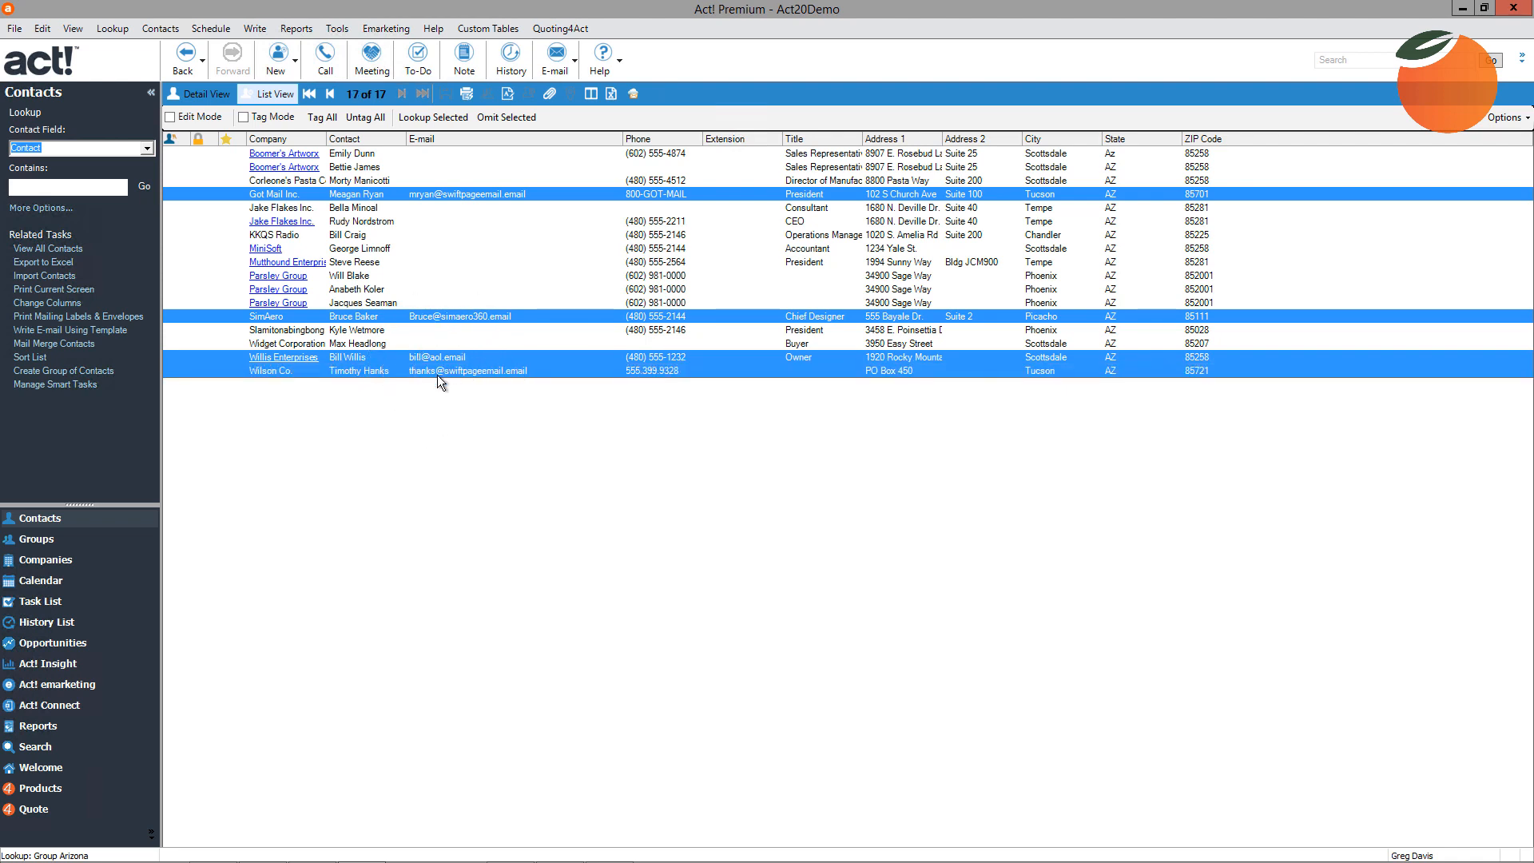
right_click(429, 370)
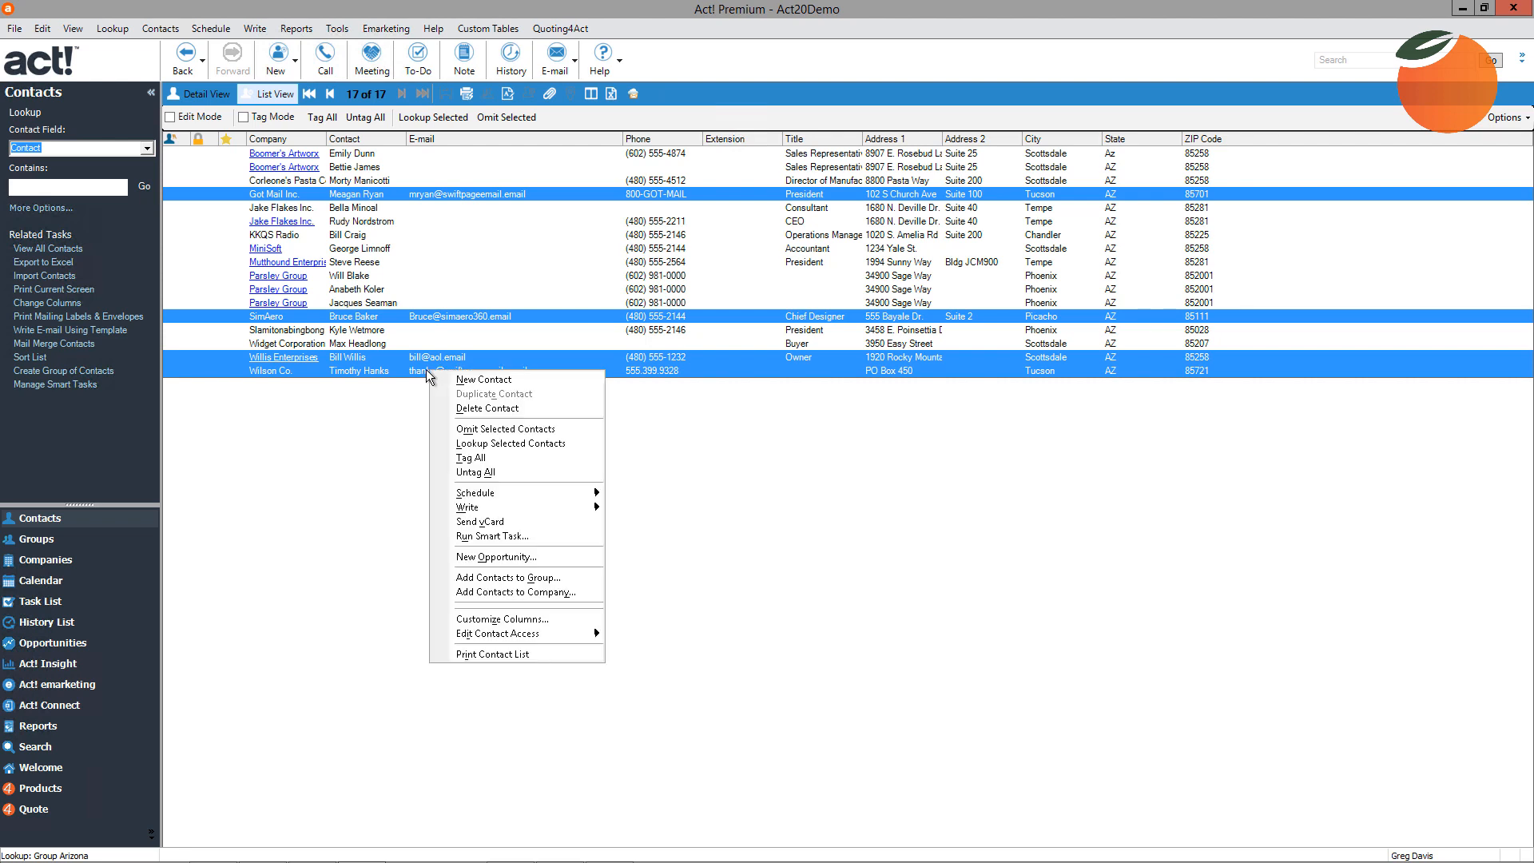
left_click(498, 445)
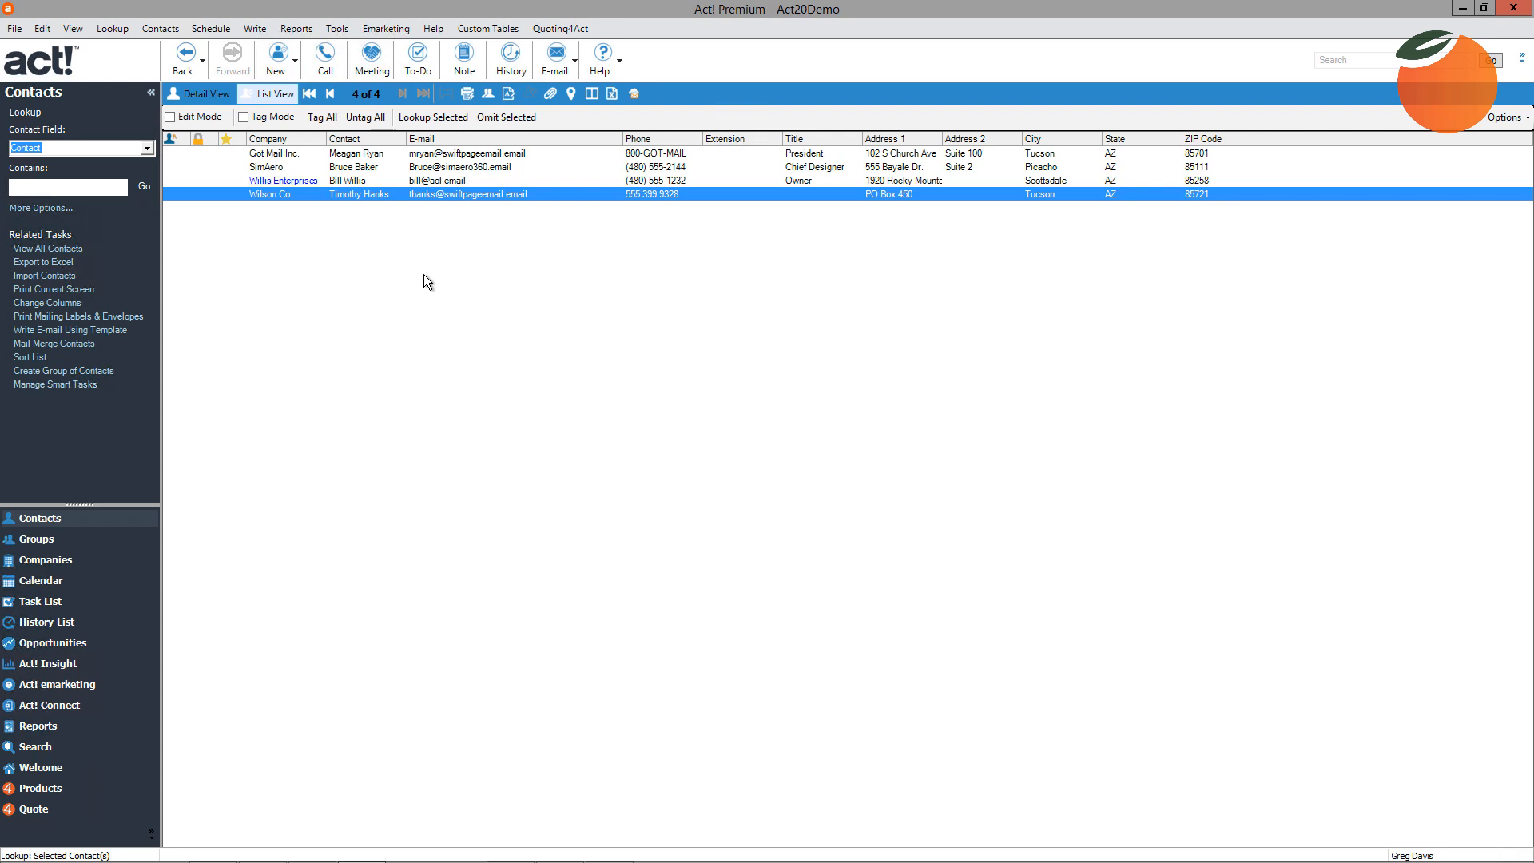
Start a Mailmerge4Act merge to e-mail using the template ActWorkshop2018.a4tpl
left_click(254, 28)
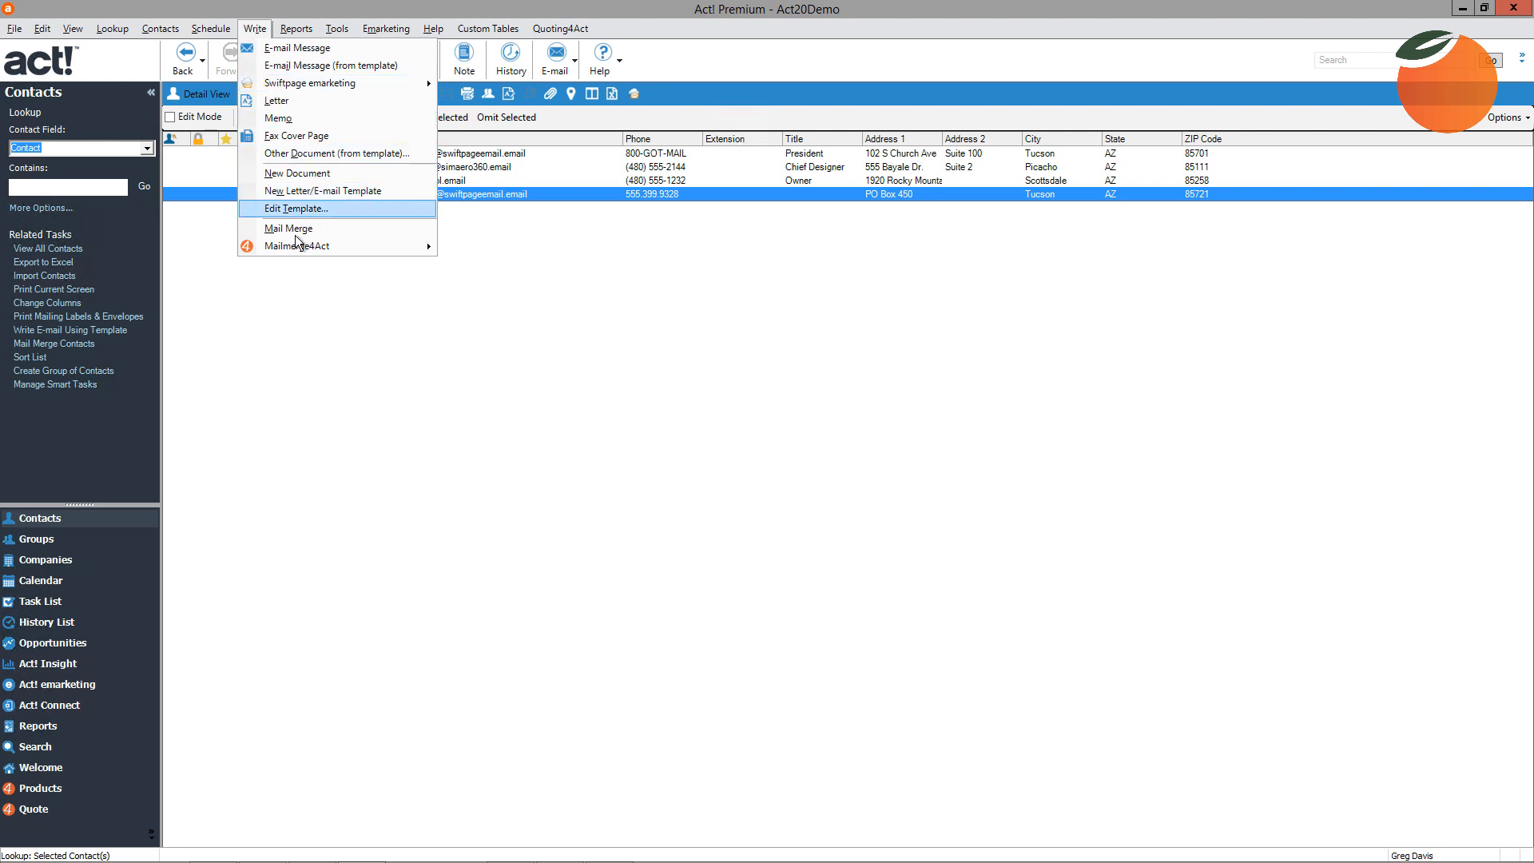
mouse_move(298, 247)
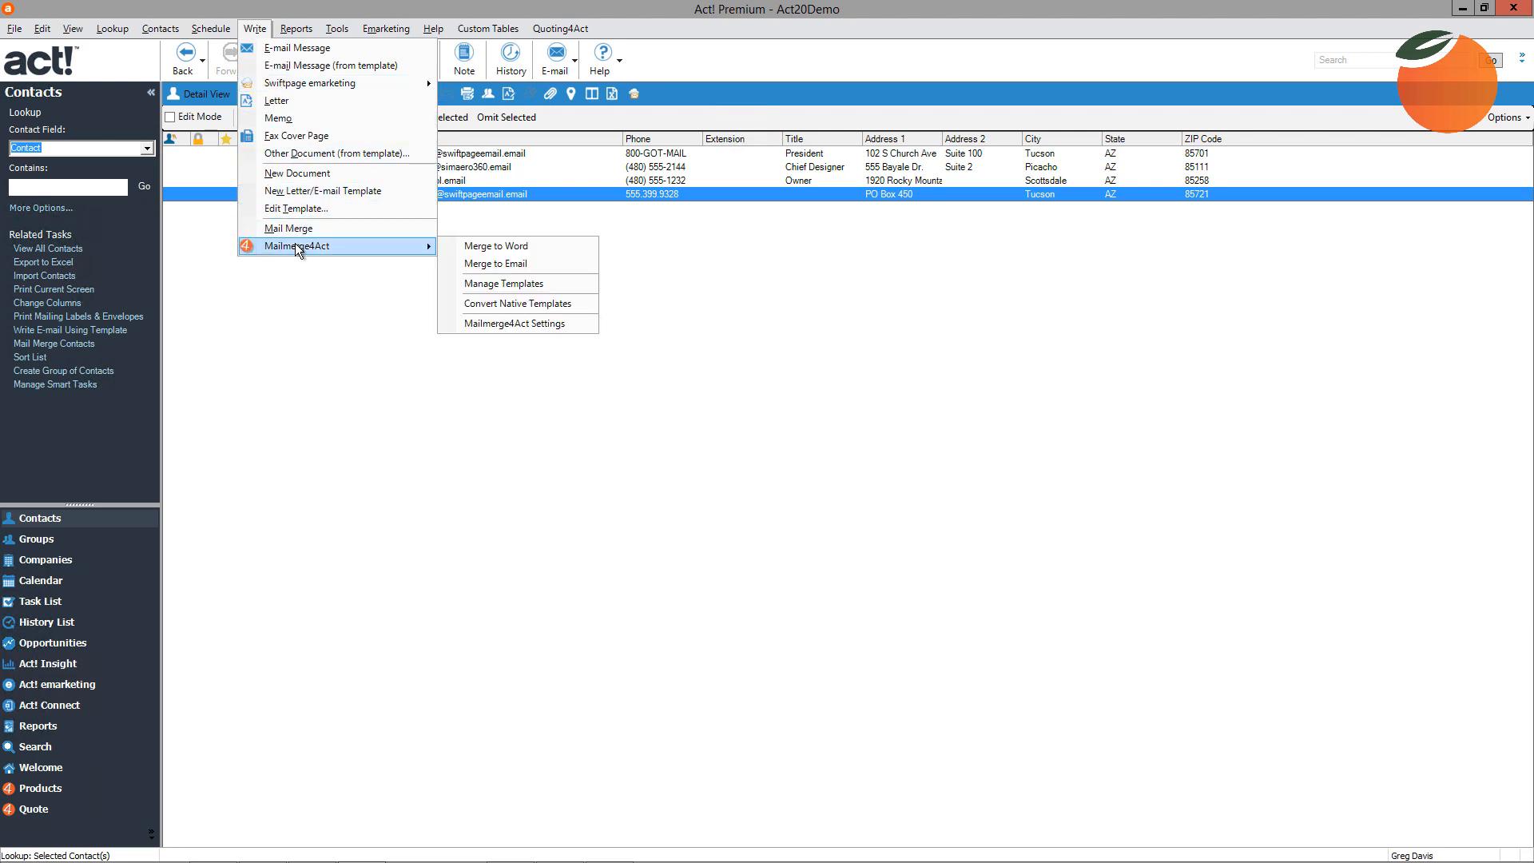
left_click(501, 262)
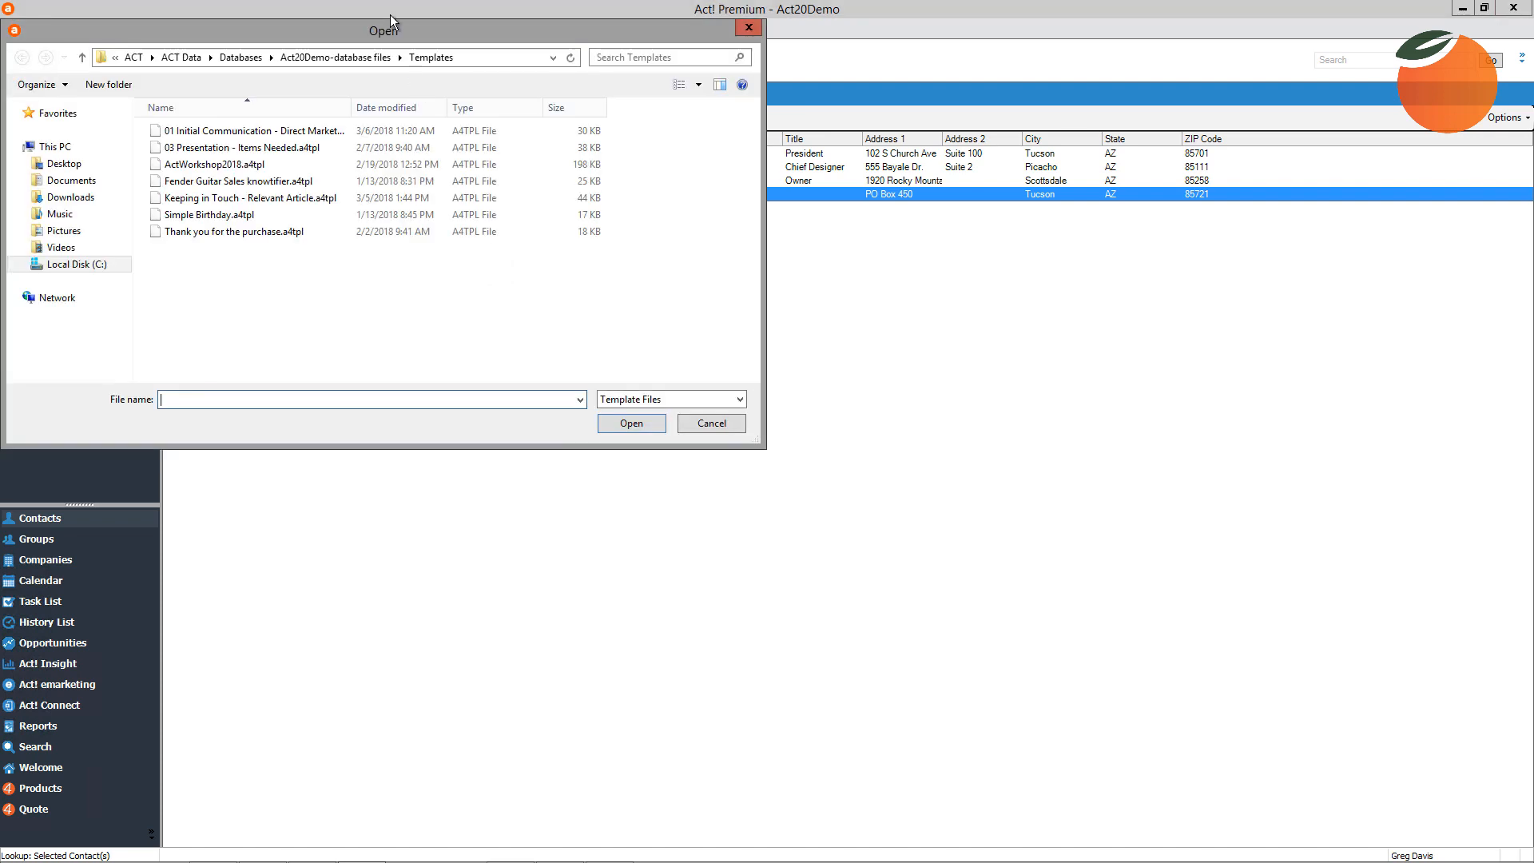
left_click_drag(396, 35, 577, 146)
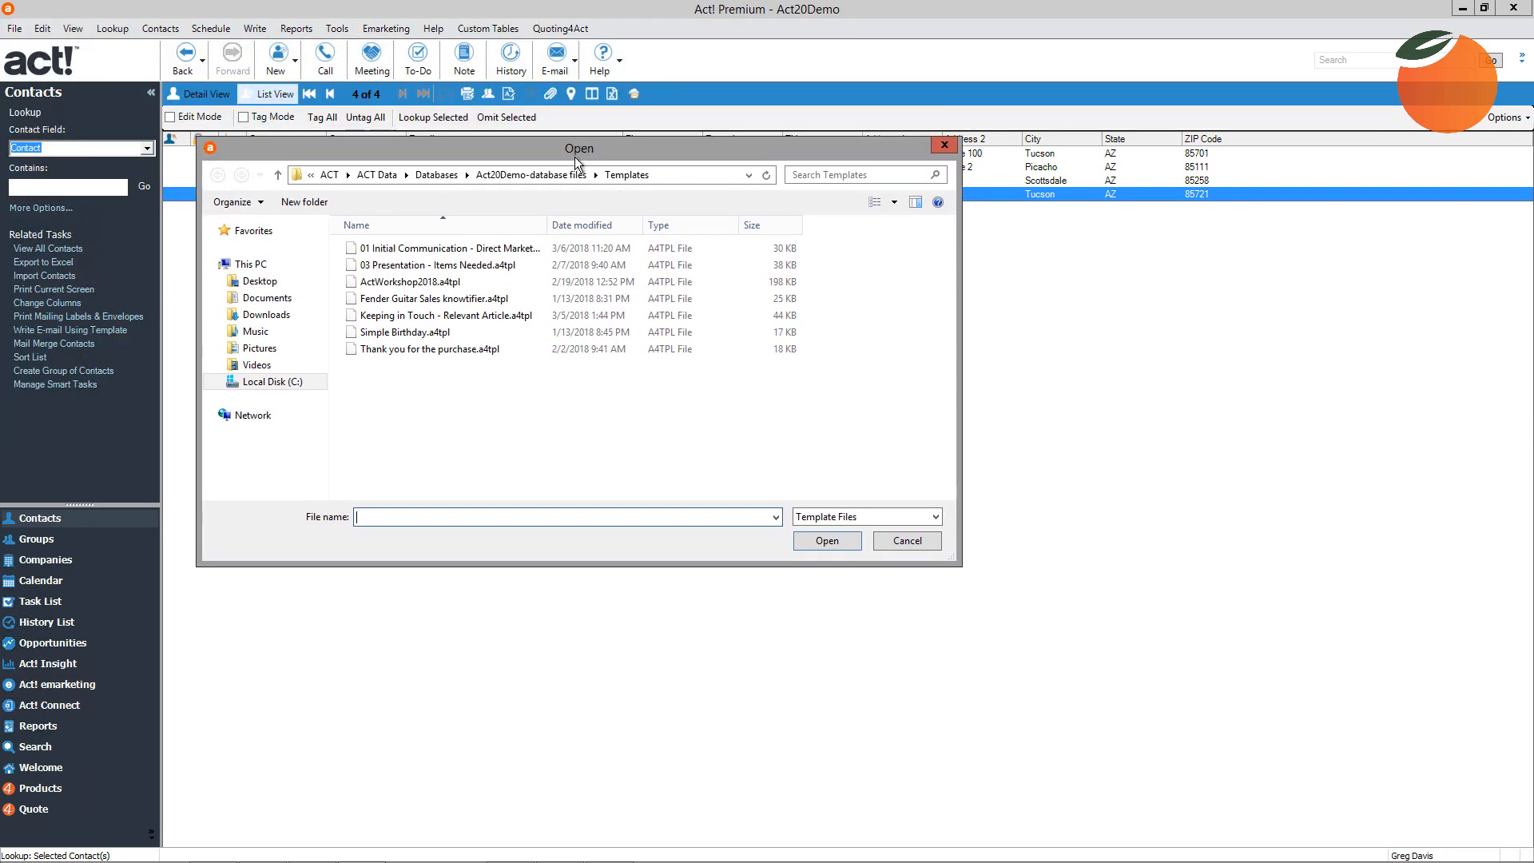
left_click(394, 284)
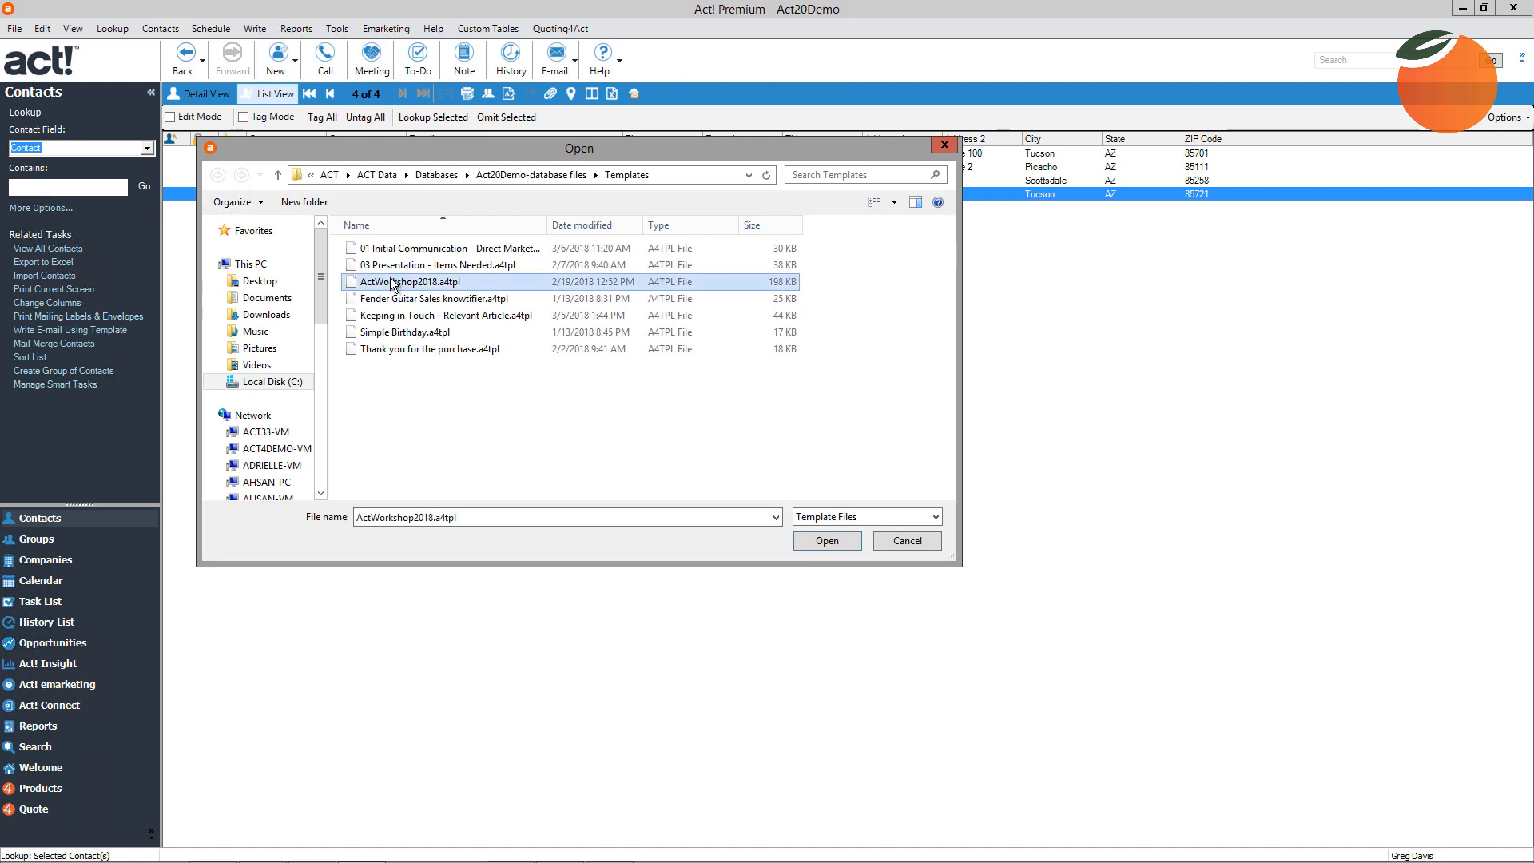
left_click(825, 541)
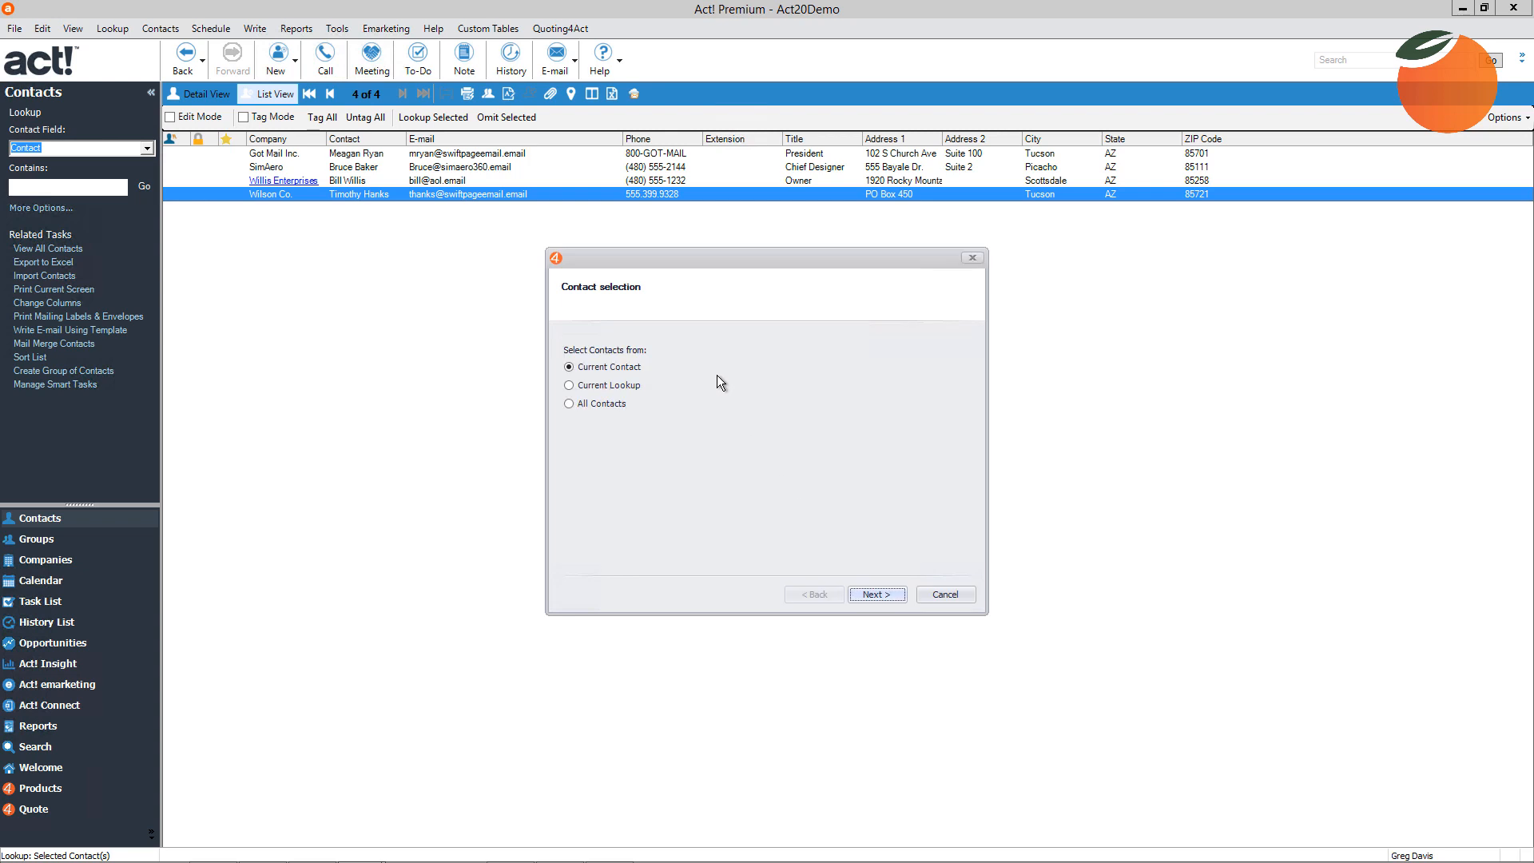
Choose the current lookup as the contacts for the e-mail merge and continue to the e-mail subject
left_click_drag(629, 258, 519, 281)
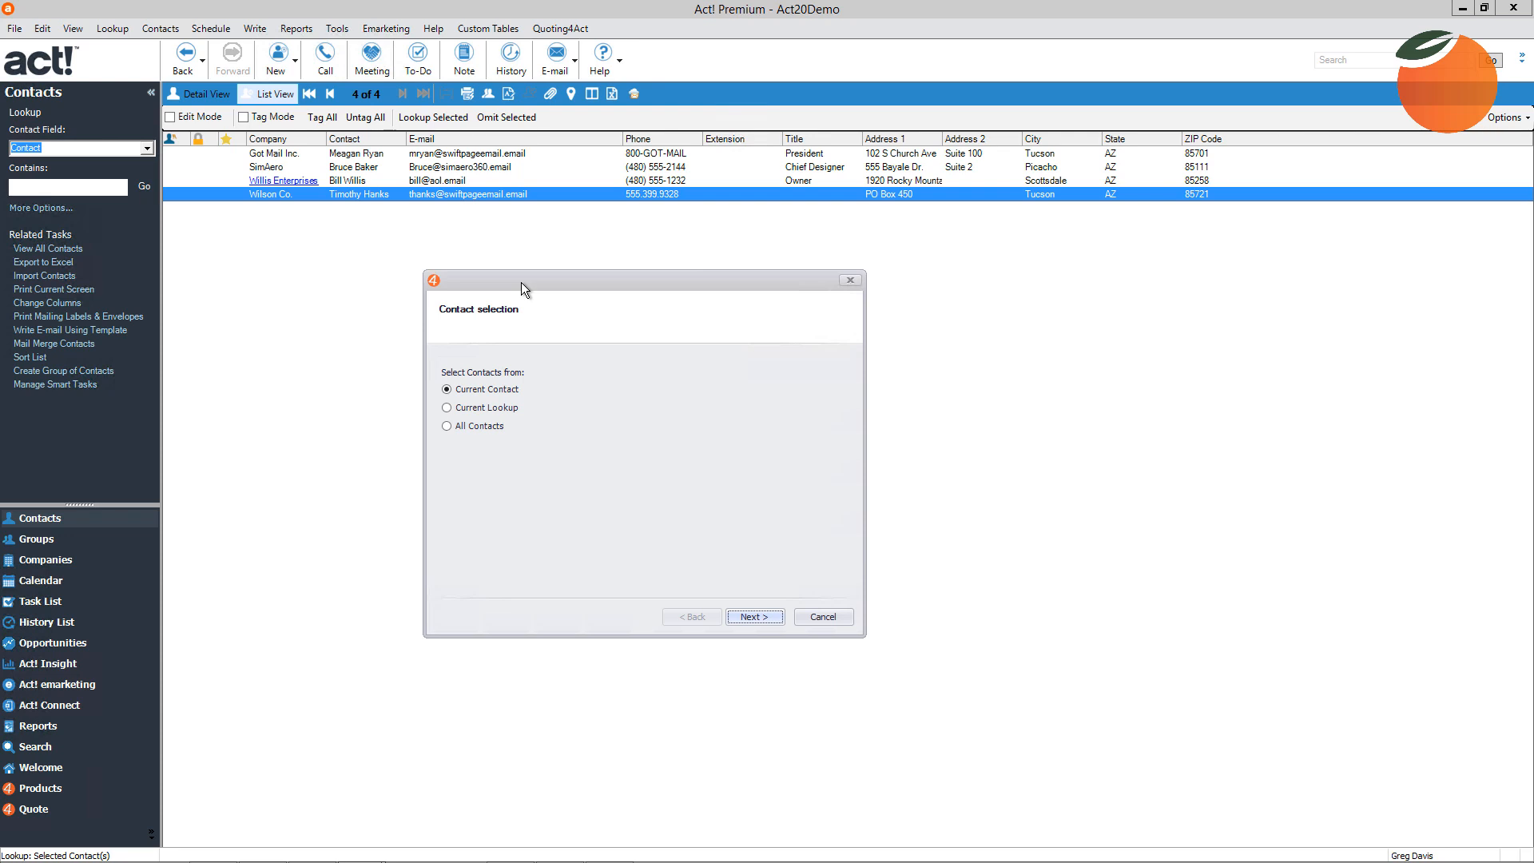
left_click(483, 409)
left_click(749, 622)
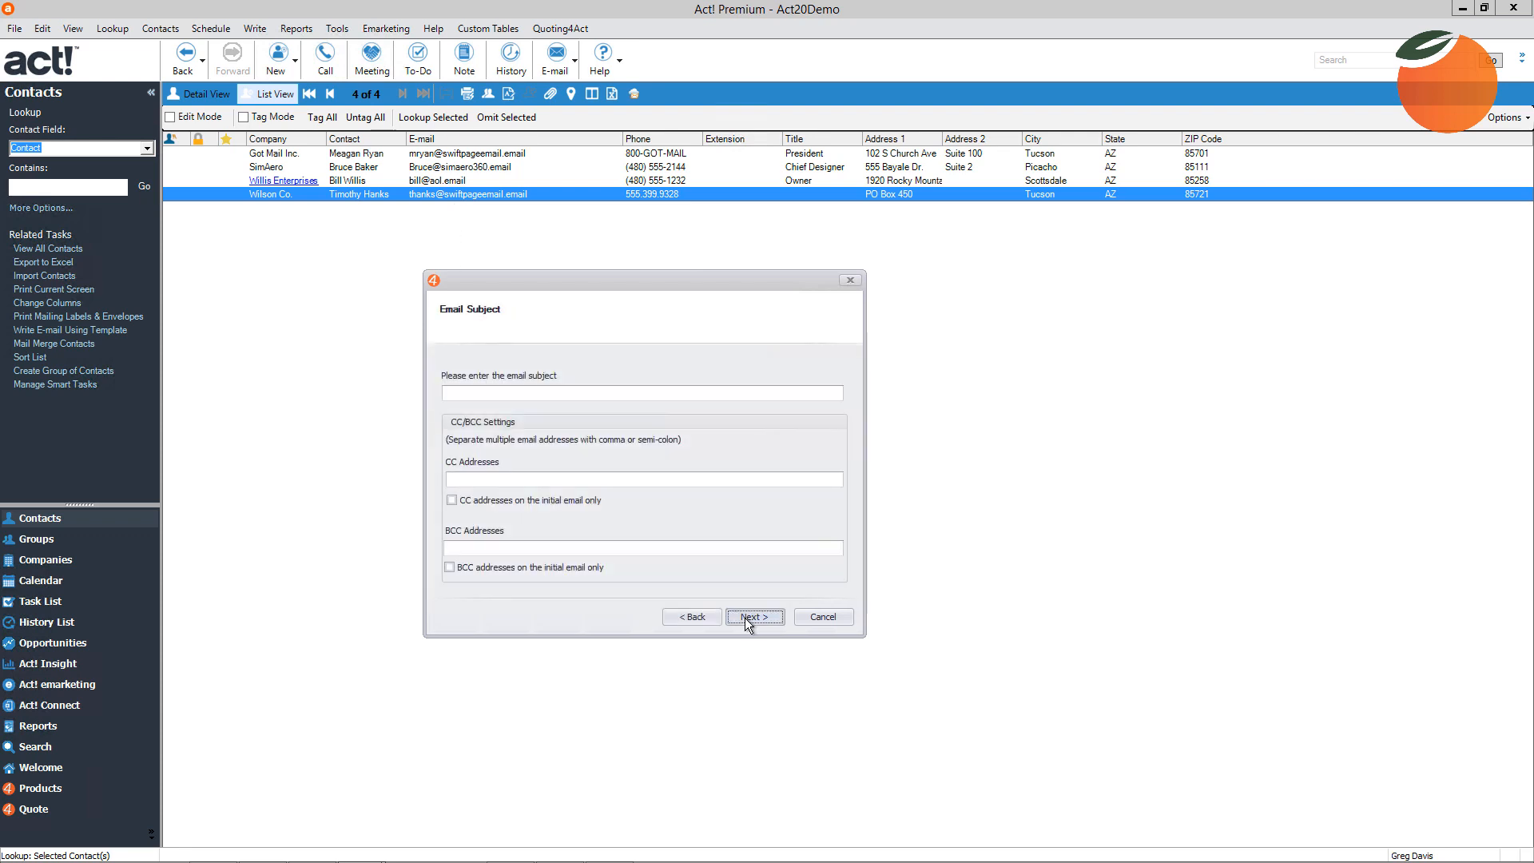
Enter "Act! Workshop - 2018" as the e-mail subject, leave CC and BCC empty, and continue to the delivery options
left_click(503, 393)
type("Act! Workship")
key("BackSpace")
key("BackSpace")
type("op - 2018")
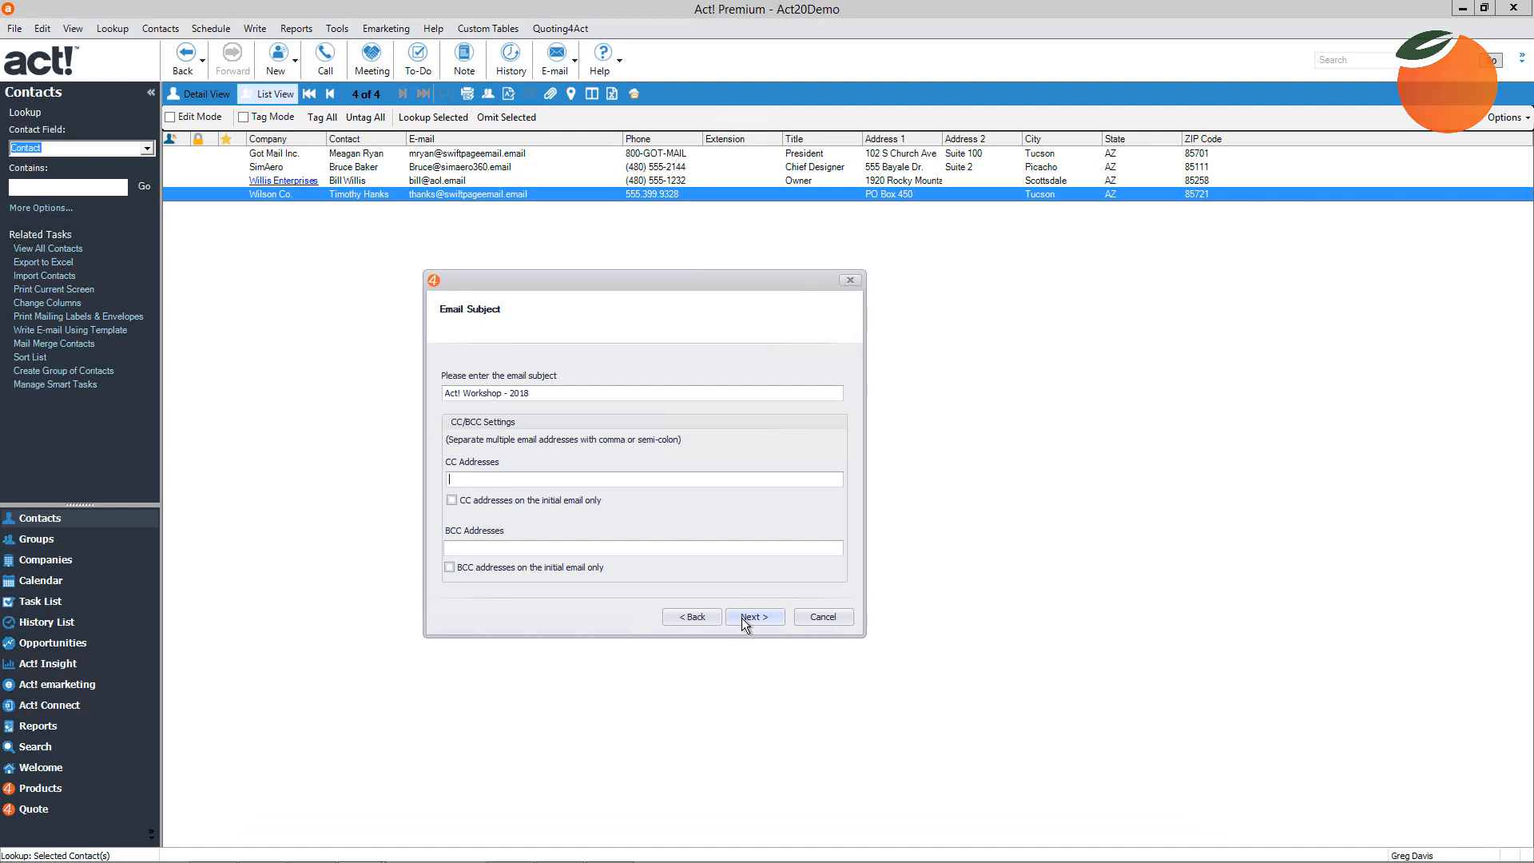
left_click(742, 616)
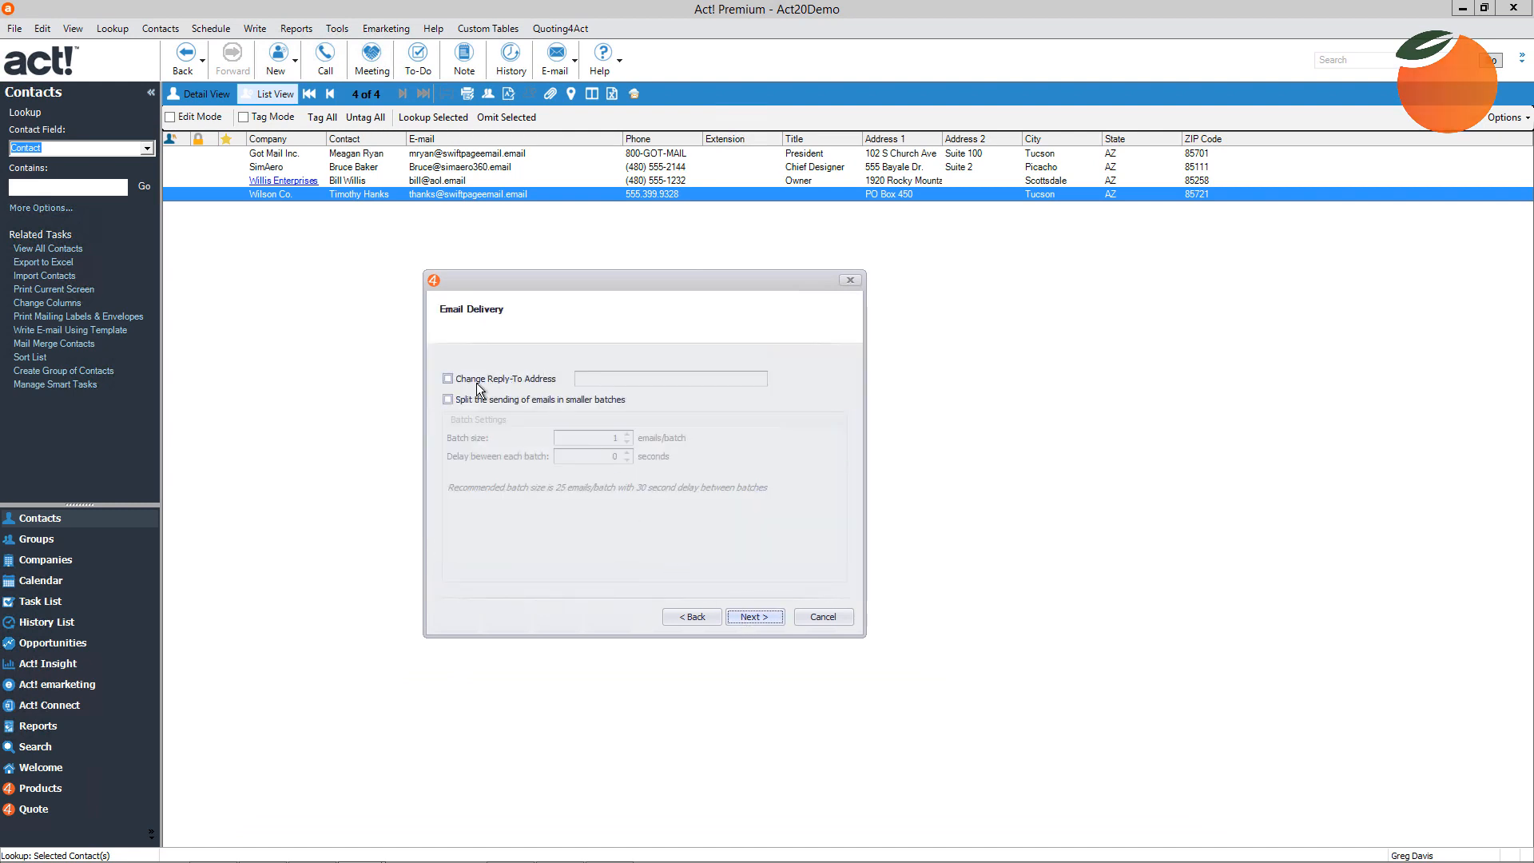
Try out changing the reply-to address and sending batches of 5 e-mails with a 300-second delay, then switch both options off
left_click(447, 378)
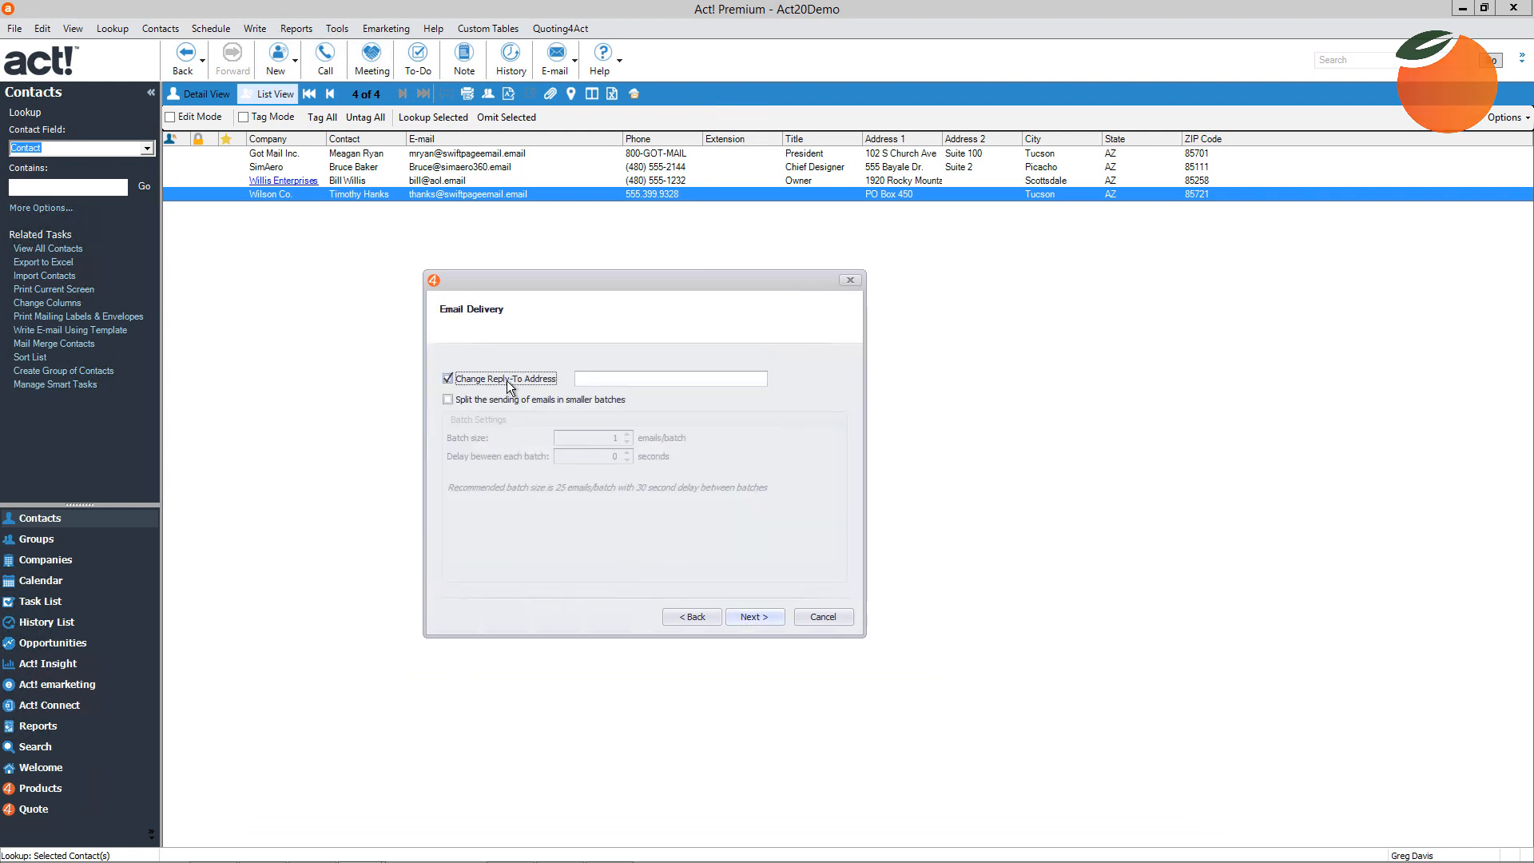
left_click(584, 379)
left_click(449, 378)
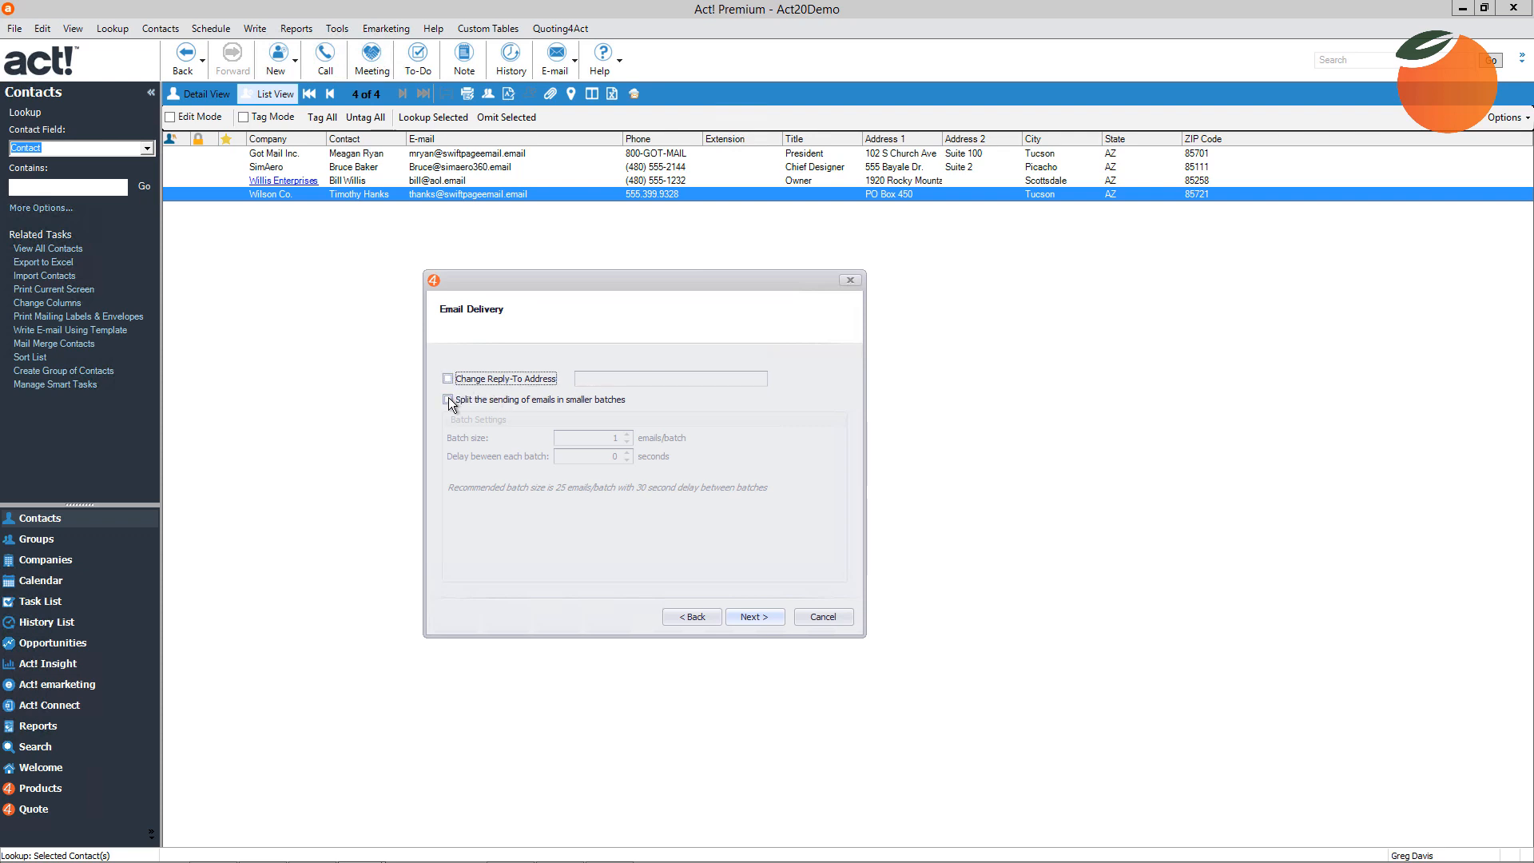
left_click(448, 400)
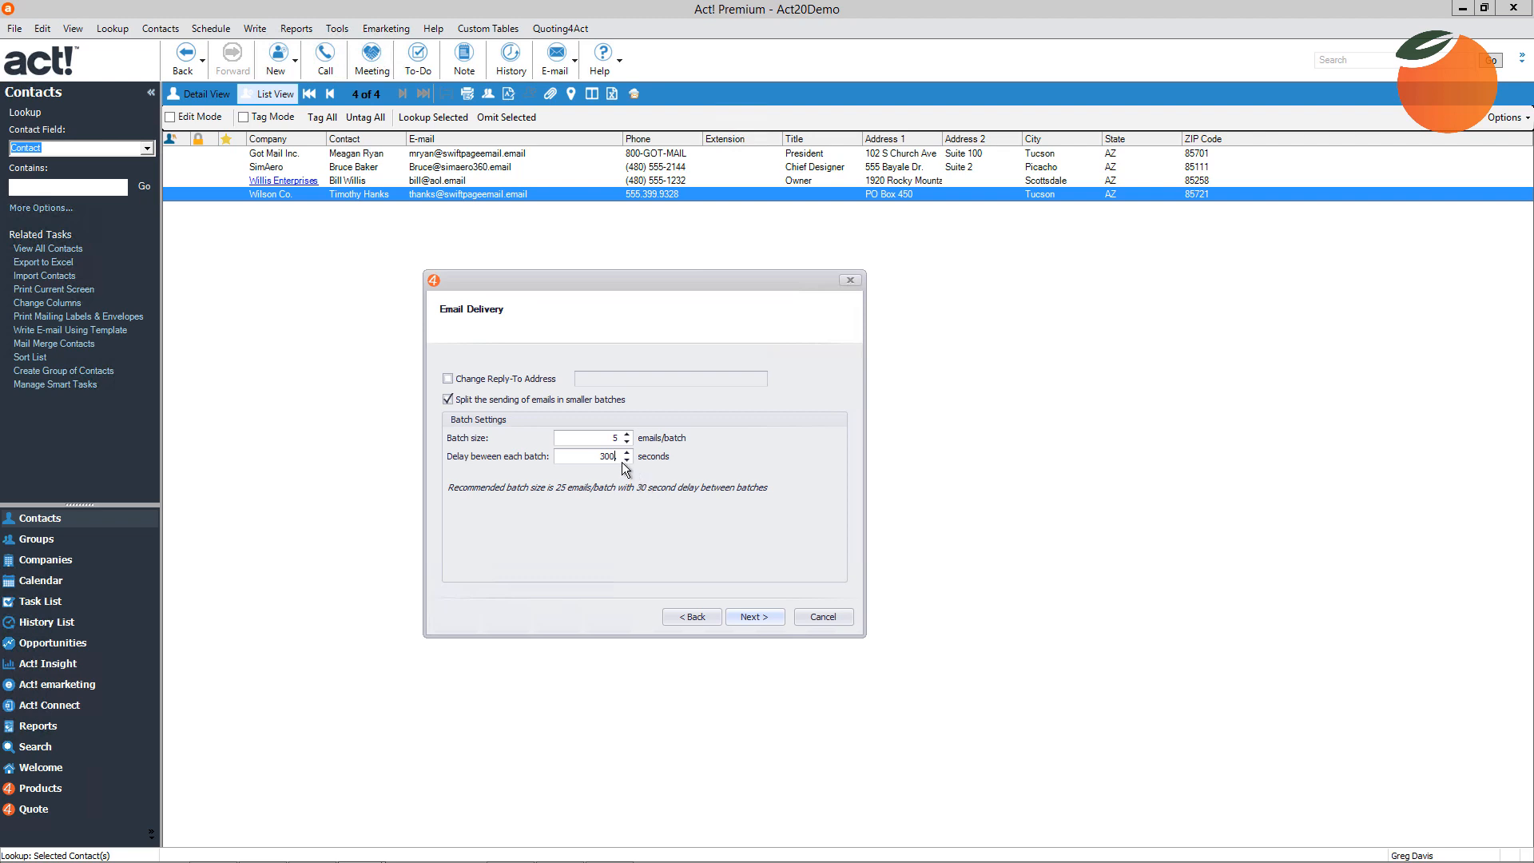
left_click_drag(599, 456, 624, 464)
left_click(448, 400)
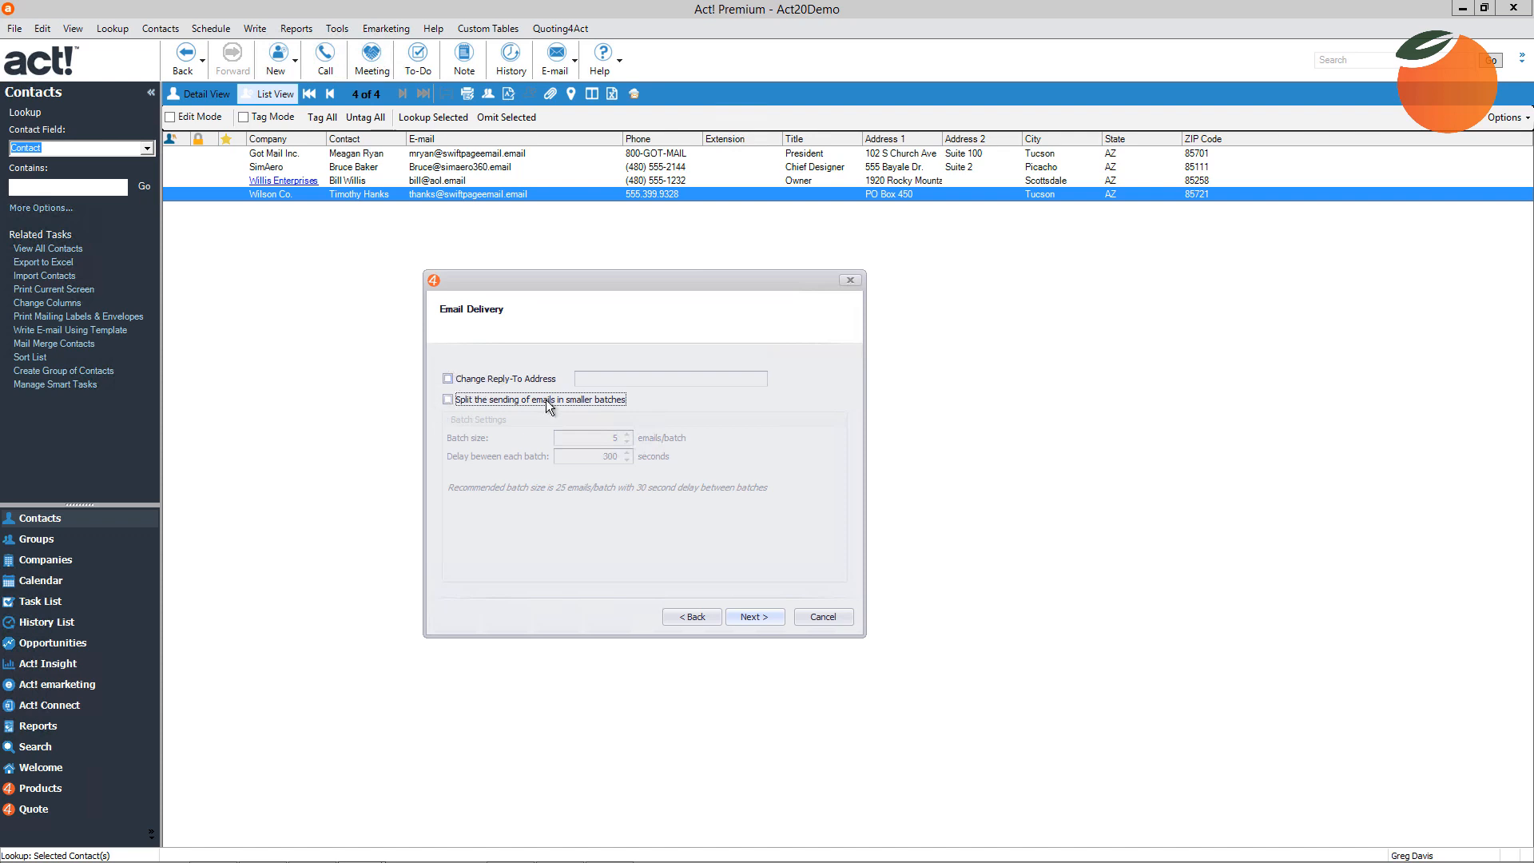
Accept the delivery options, run the e-mail merge and finish the wizard
left_click(761, 619)
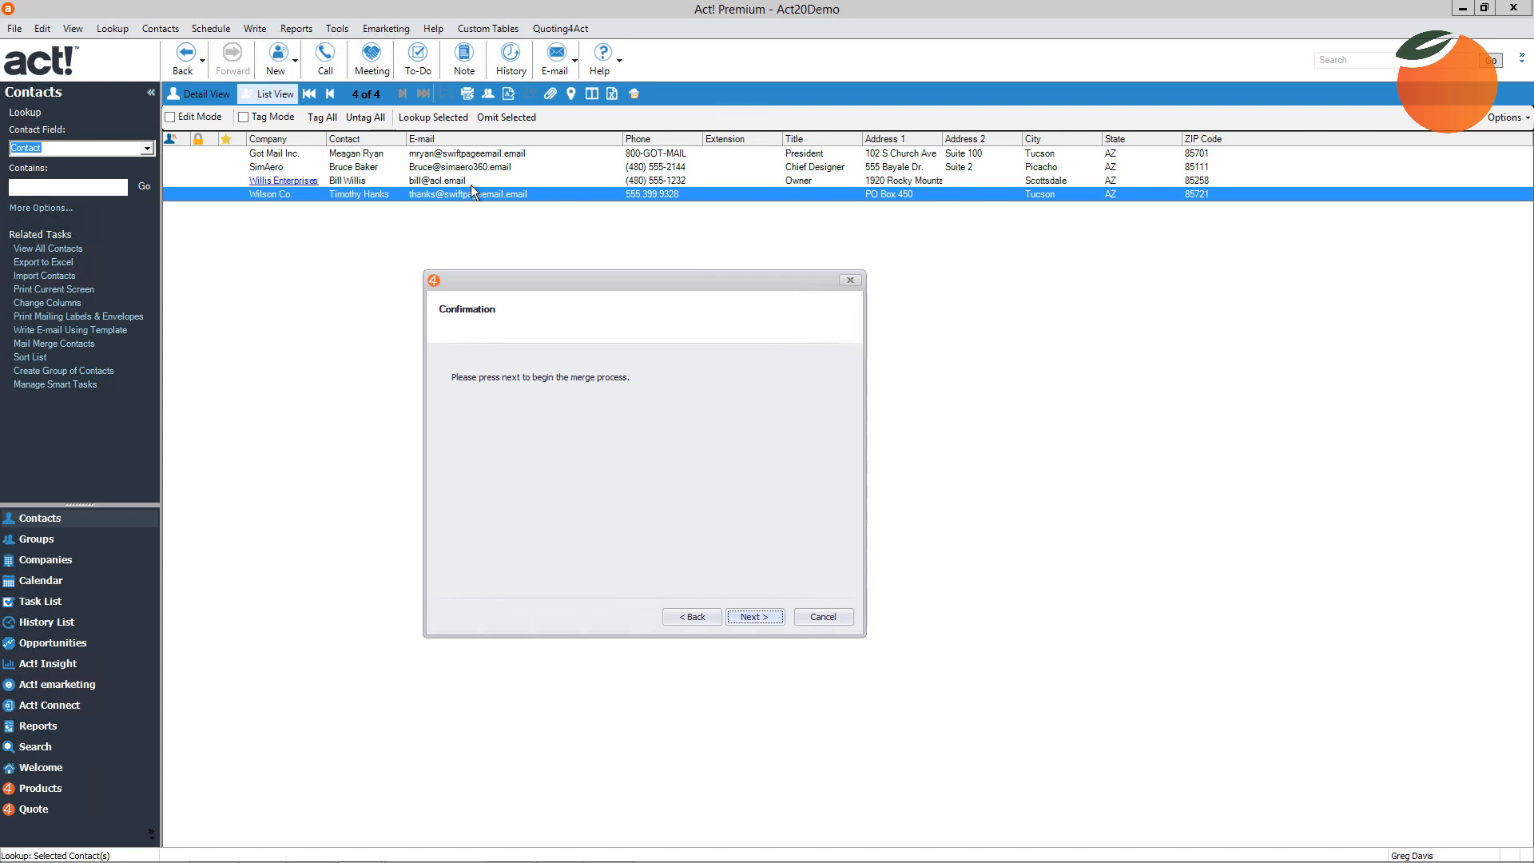
left_click_drag(551, 280, 573, 279)
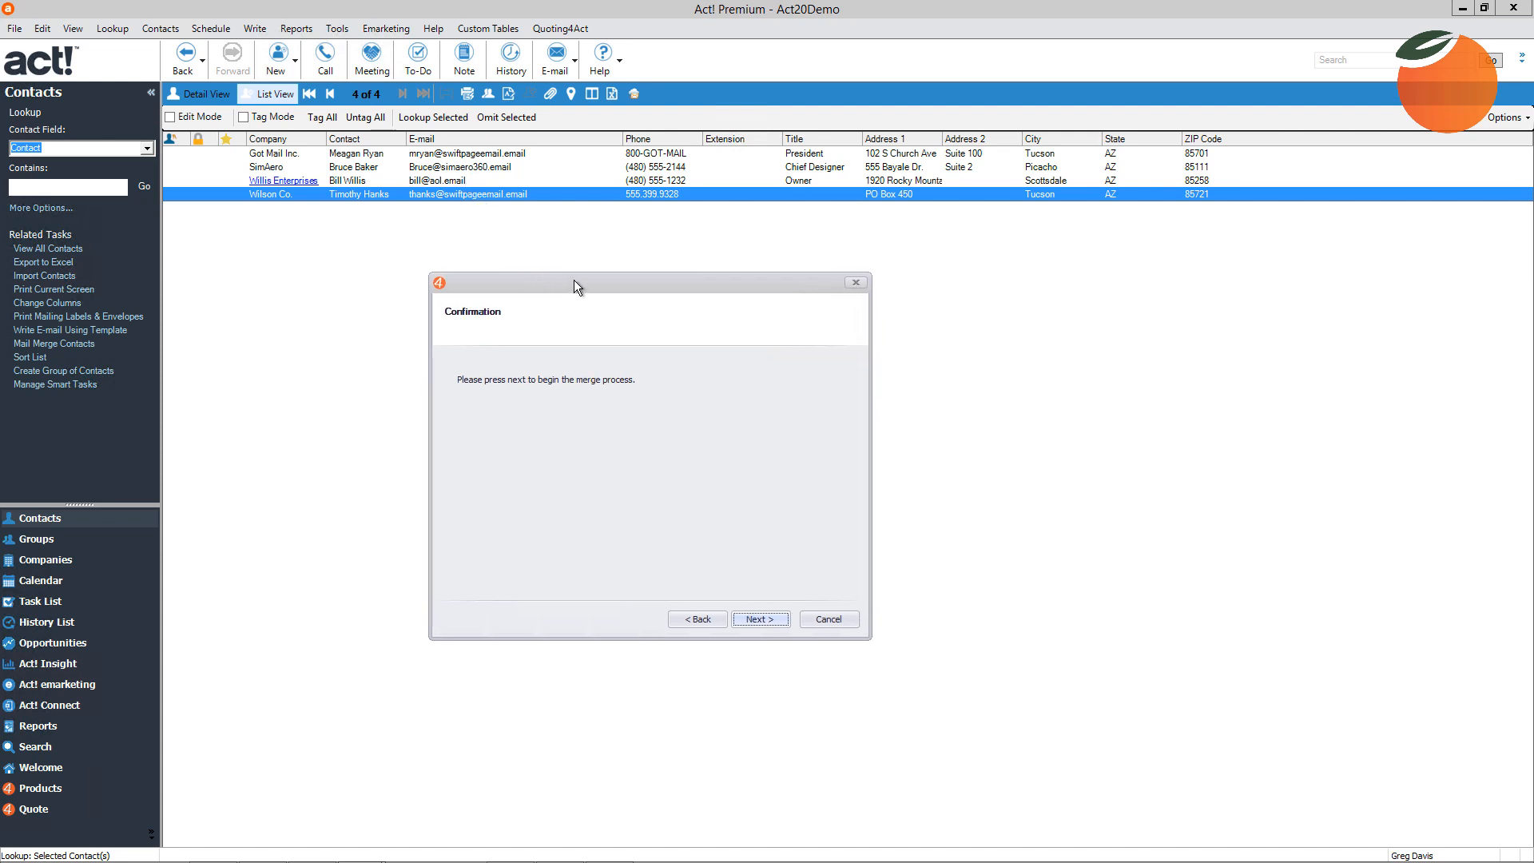
left_click(773, 617)
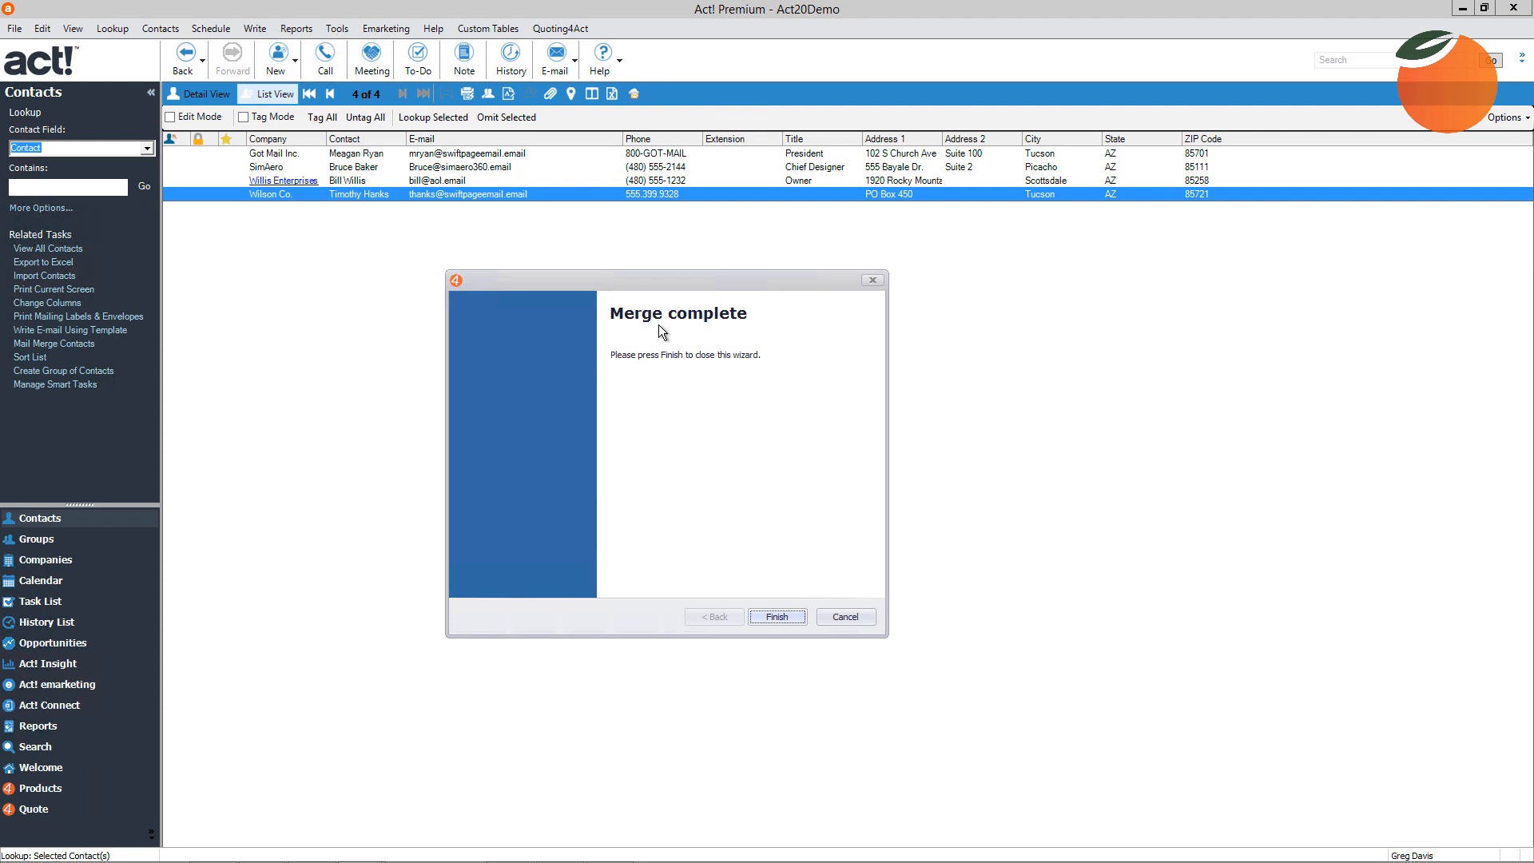
left_click(773, 620)
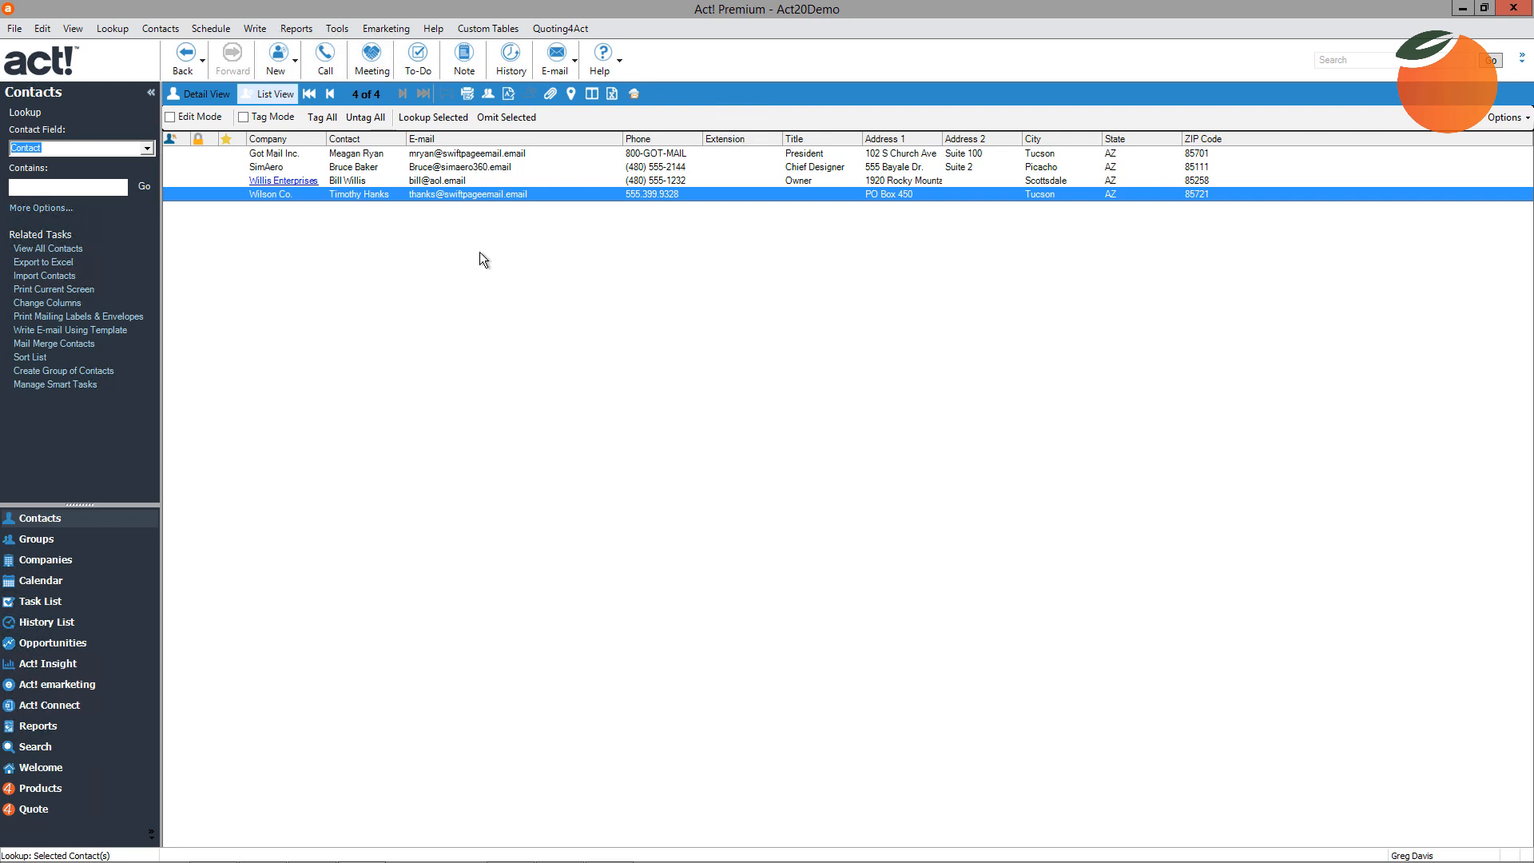
Open the first contact in the lookup and read the merged Act! Workshop e-mail recorded in its history
double_click(427, 154)
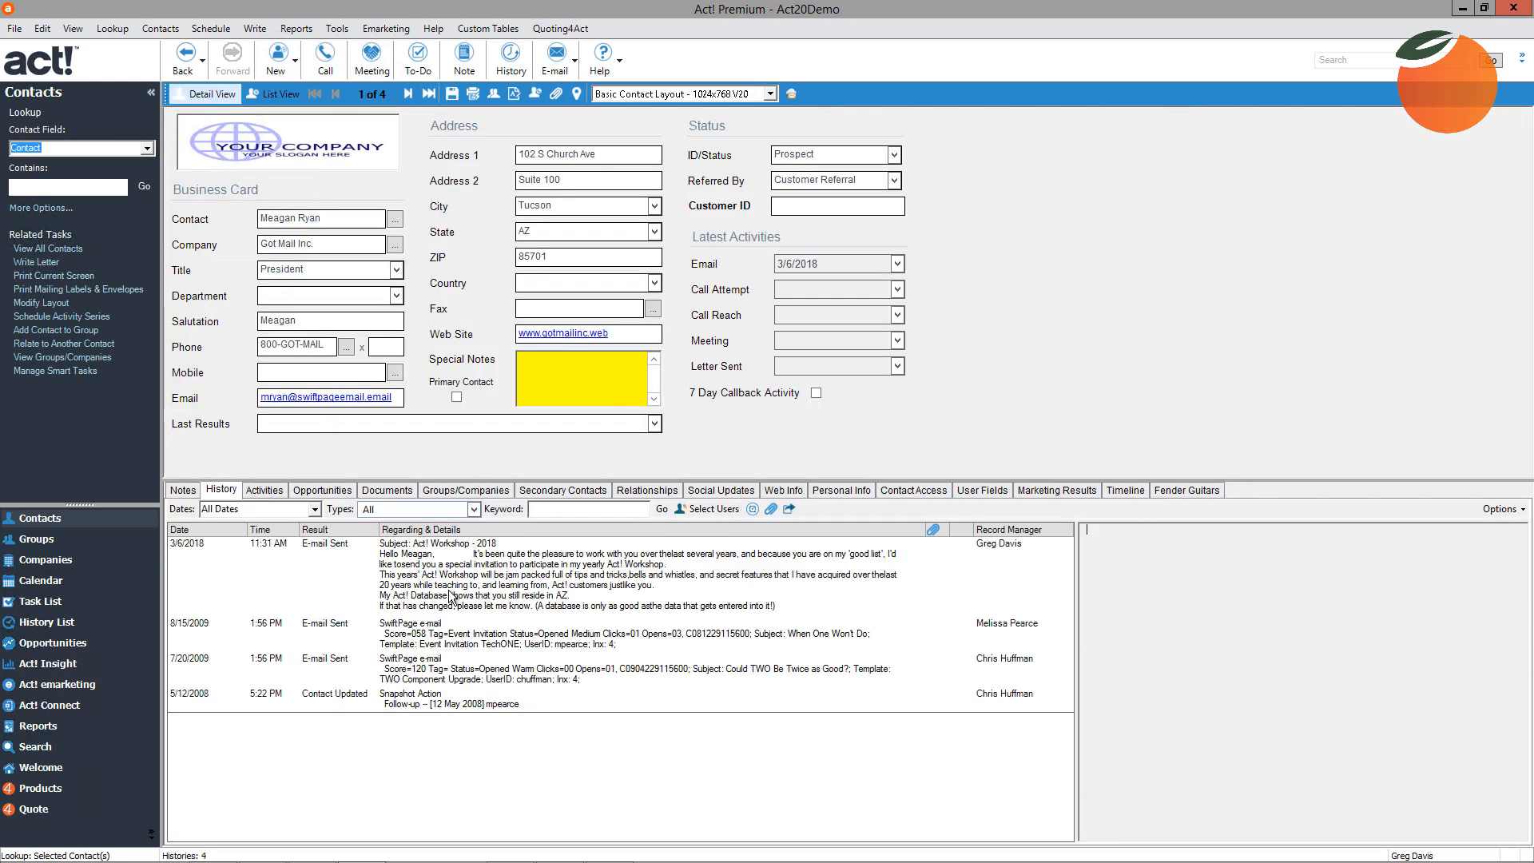
left_click(474, 591)
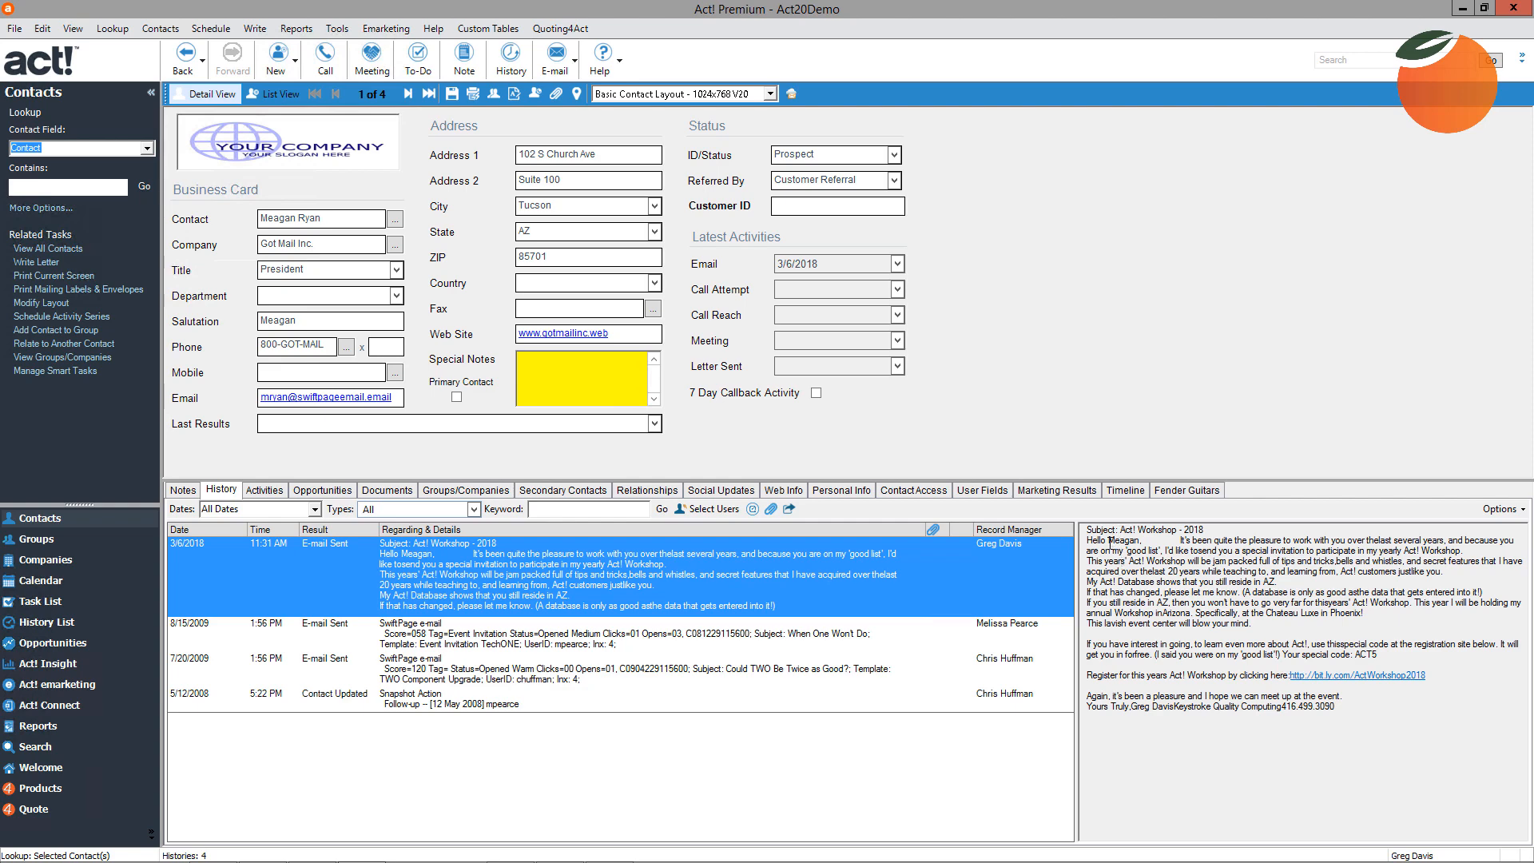
left_click_drag(1107, 541, 1136, 541)
left_click(1165, 592)
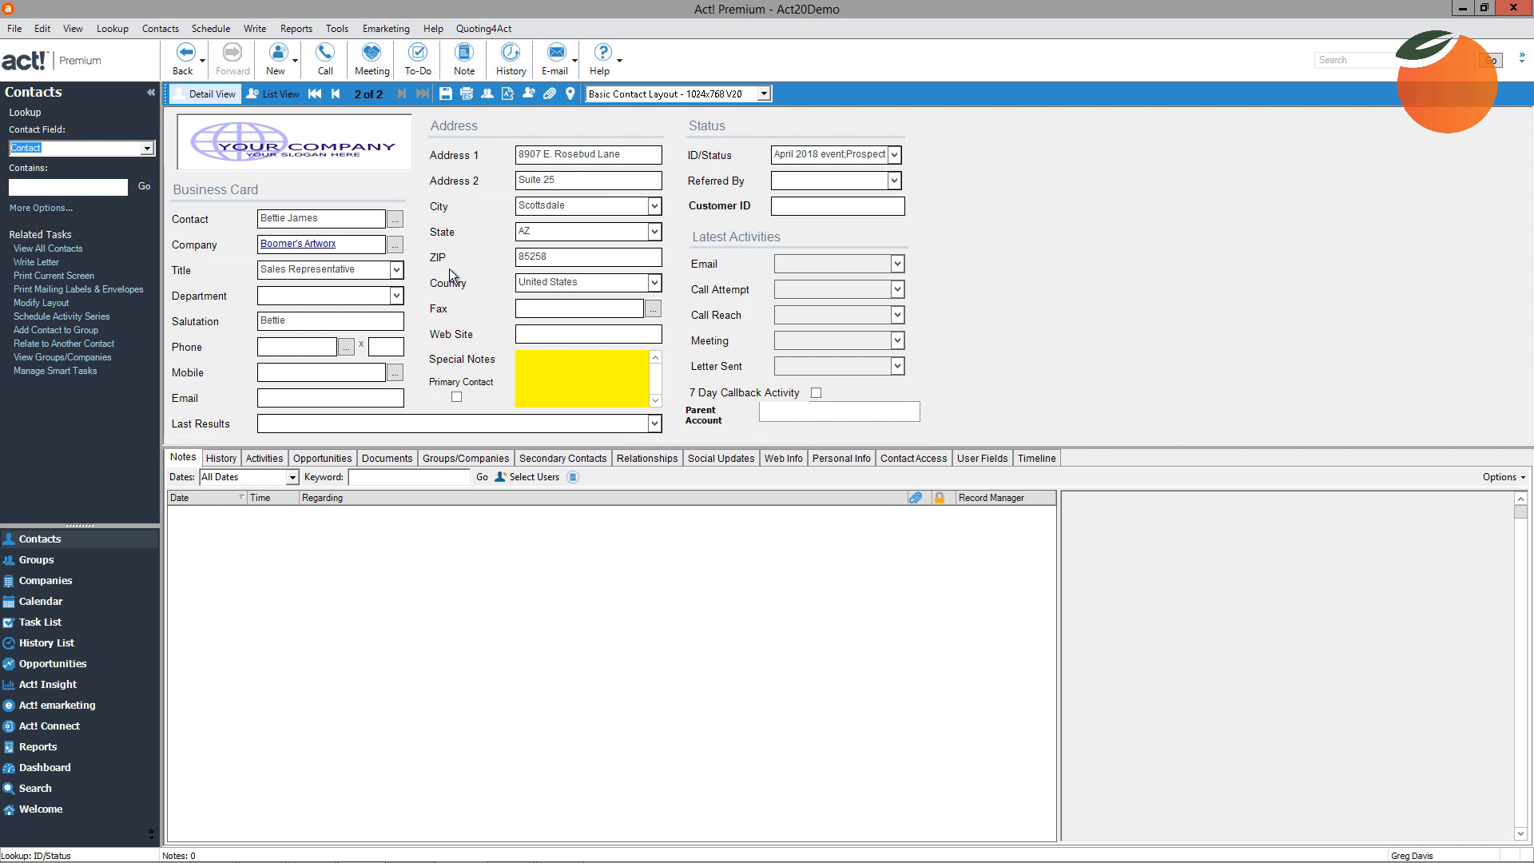
Enable excluding contacts from mail merge based on field data in the Mailmerge4Act settings and create the Email Permission field
left_click(249, 29)
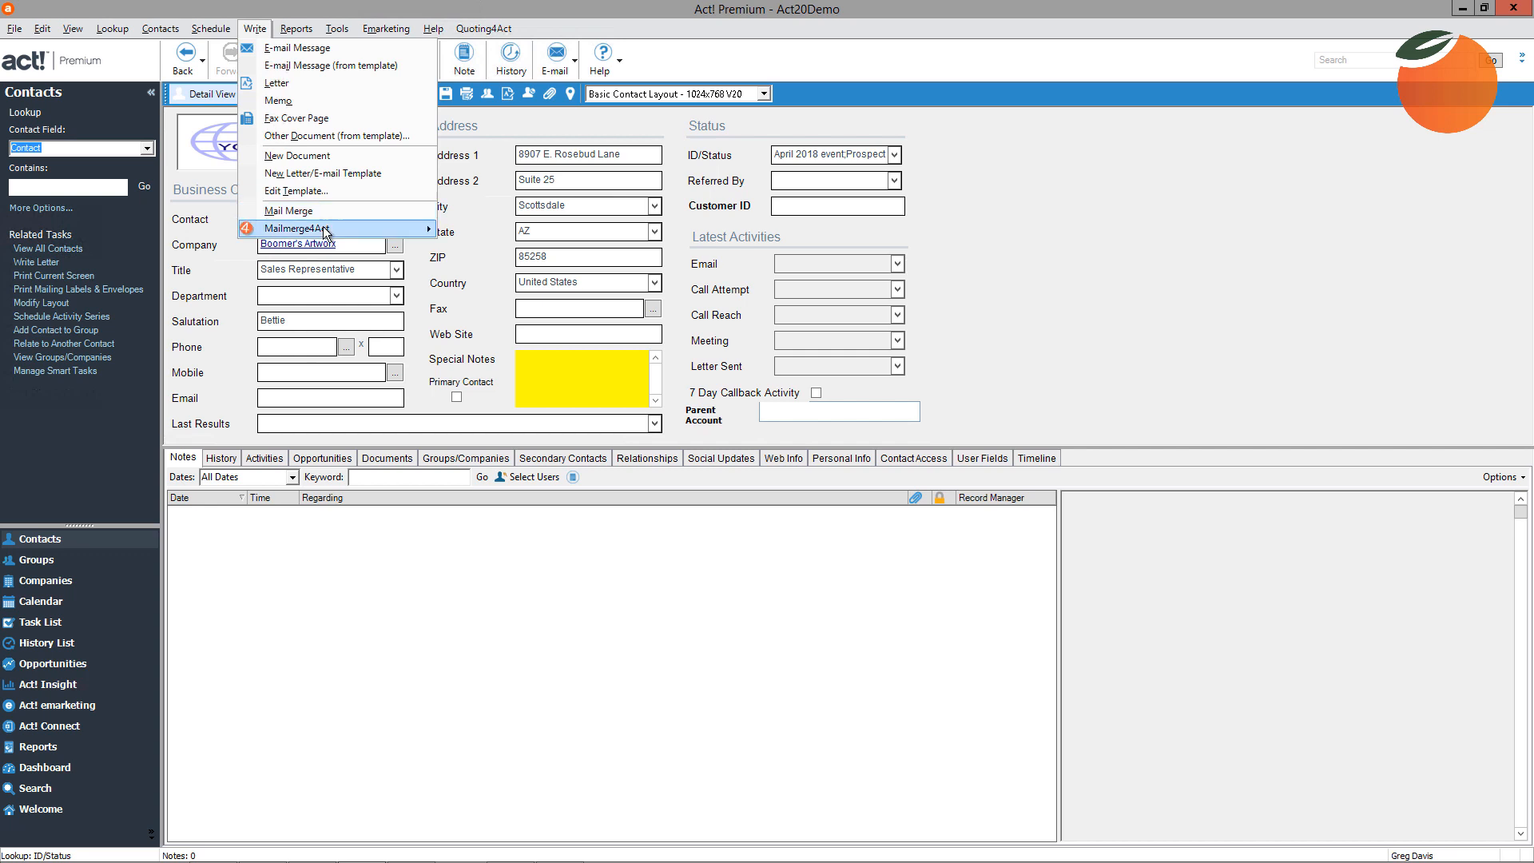
mouse_move(323, 232)
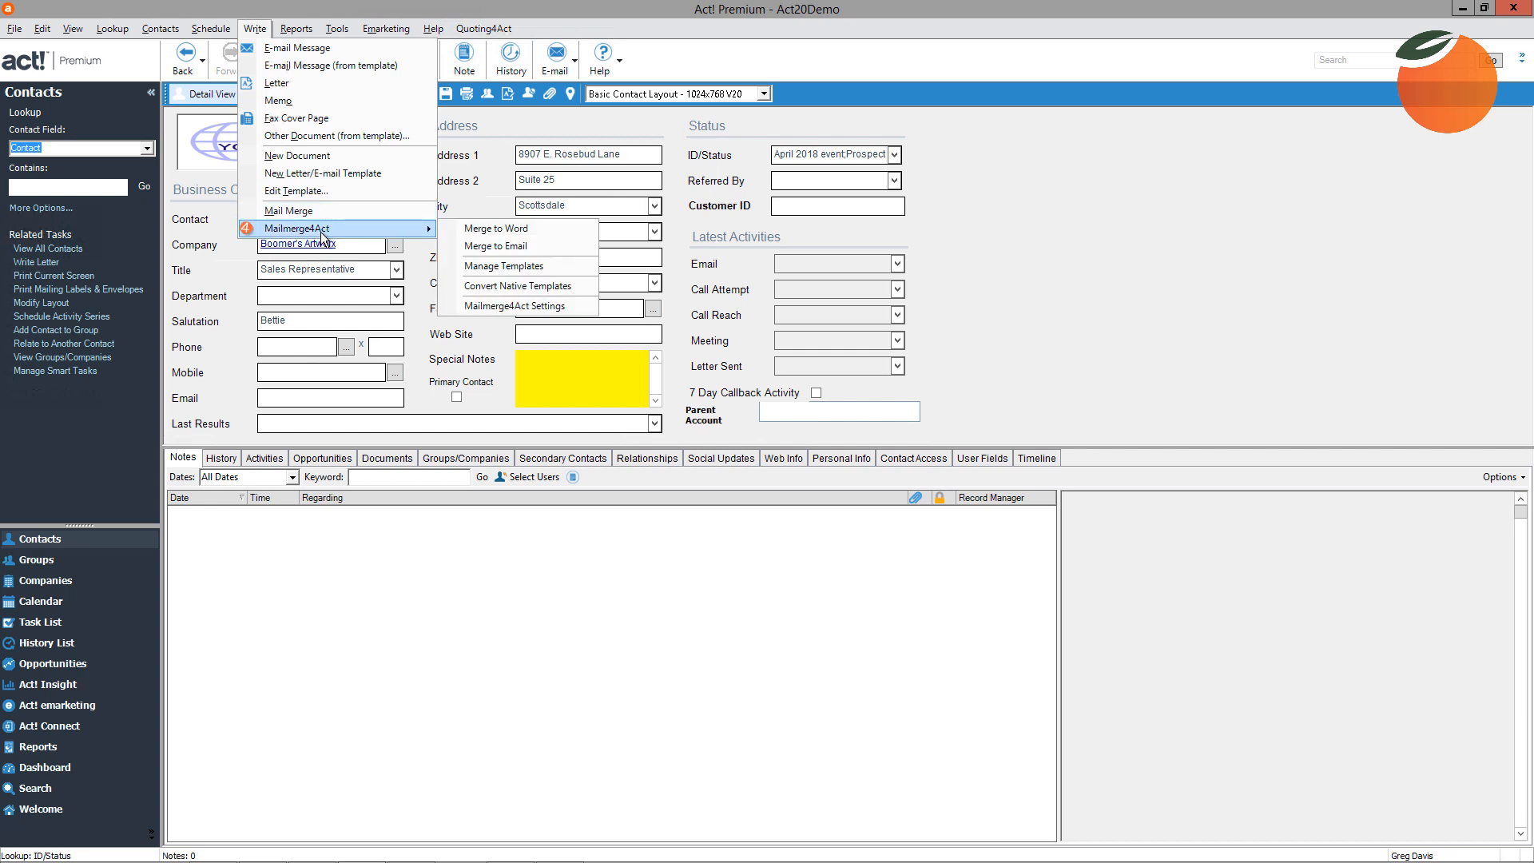
left_click(515, 306)
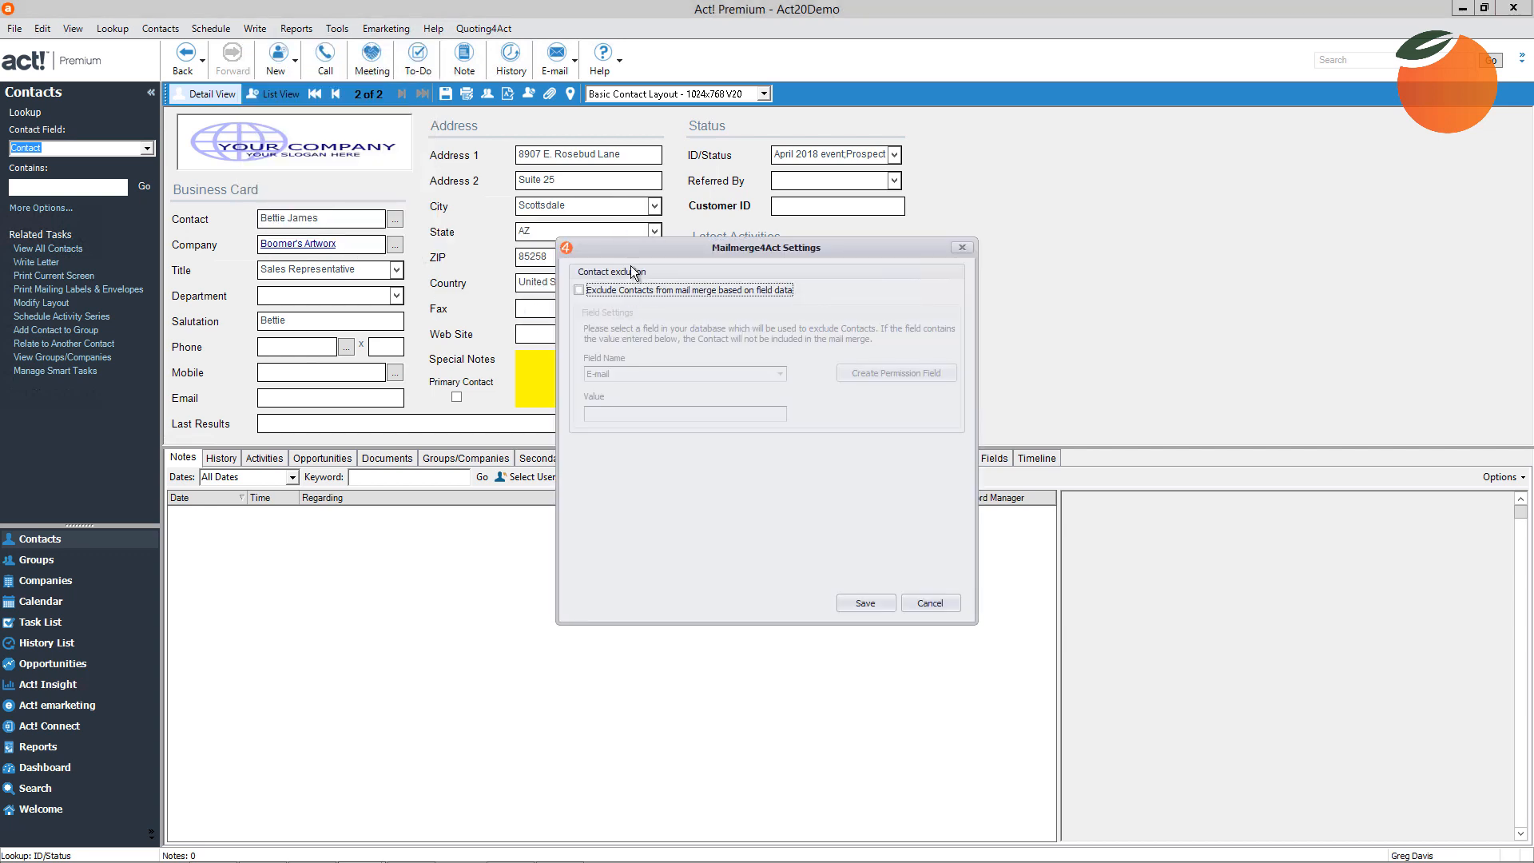
left_click(578, 290)
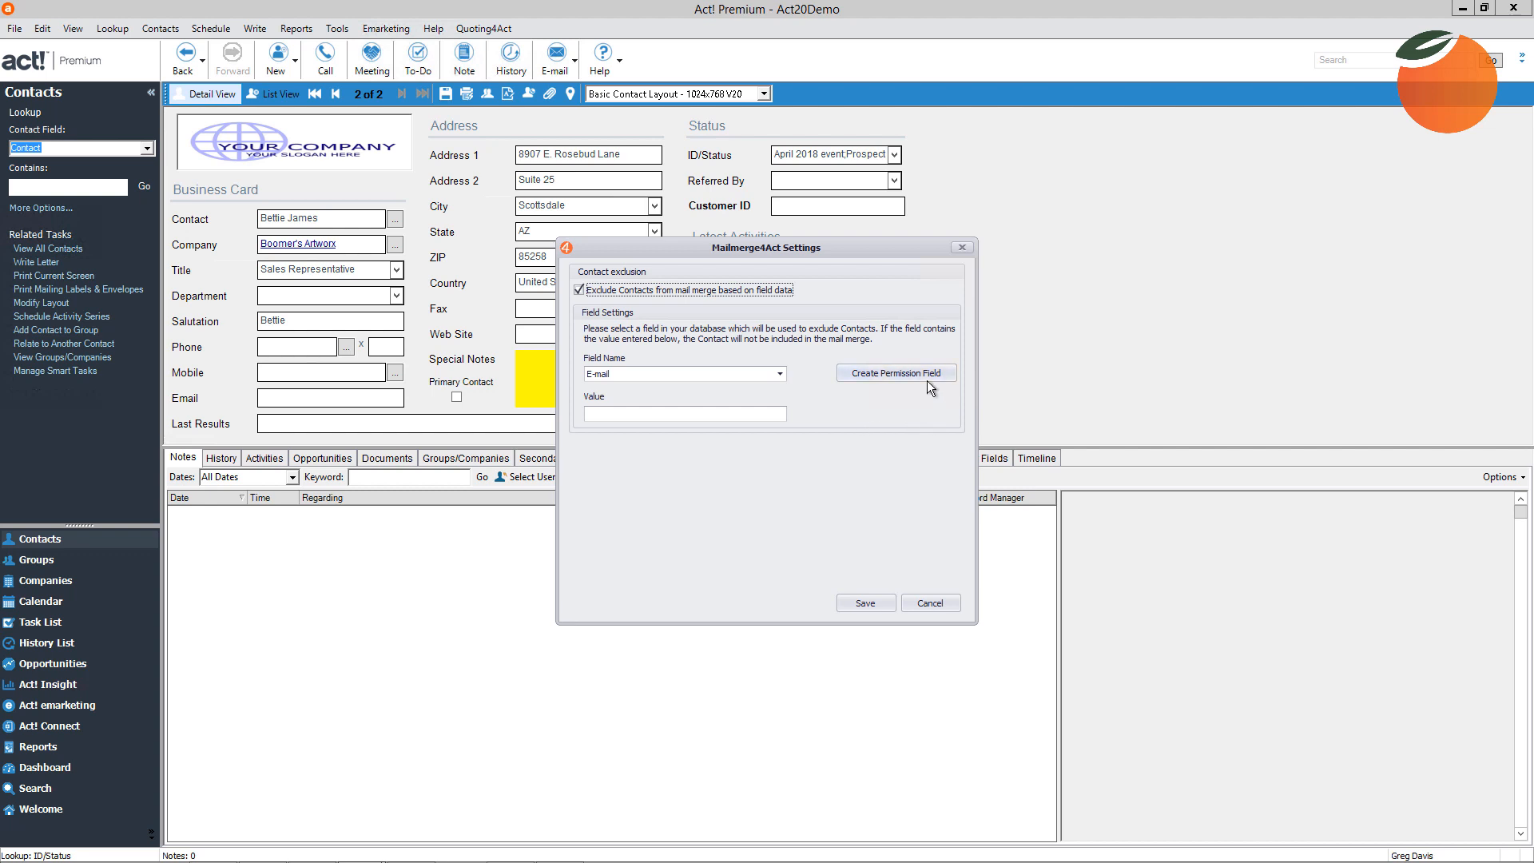
left_click(873, 376)
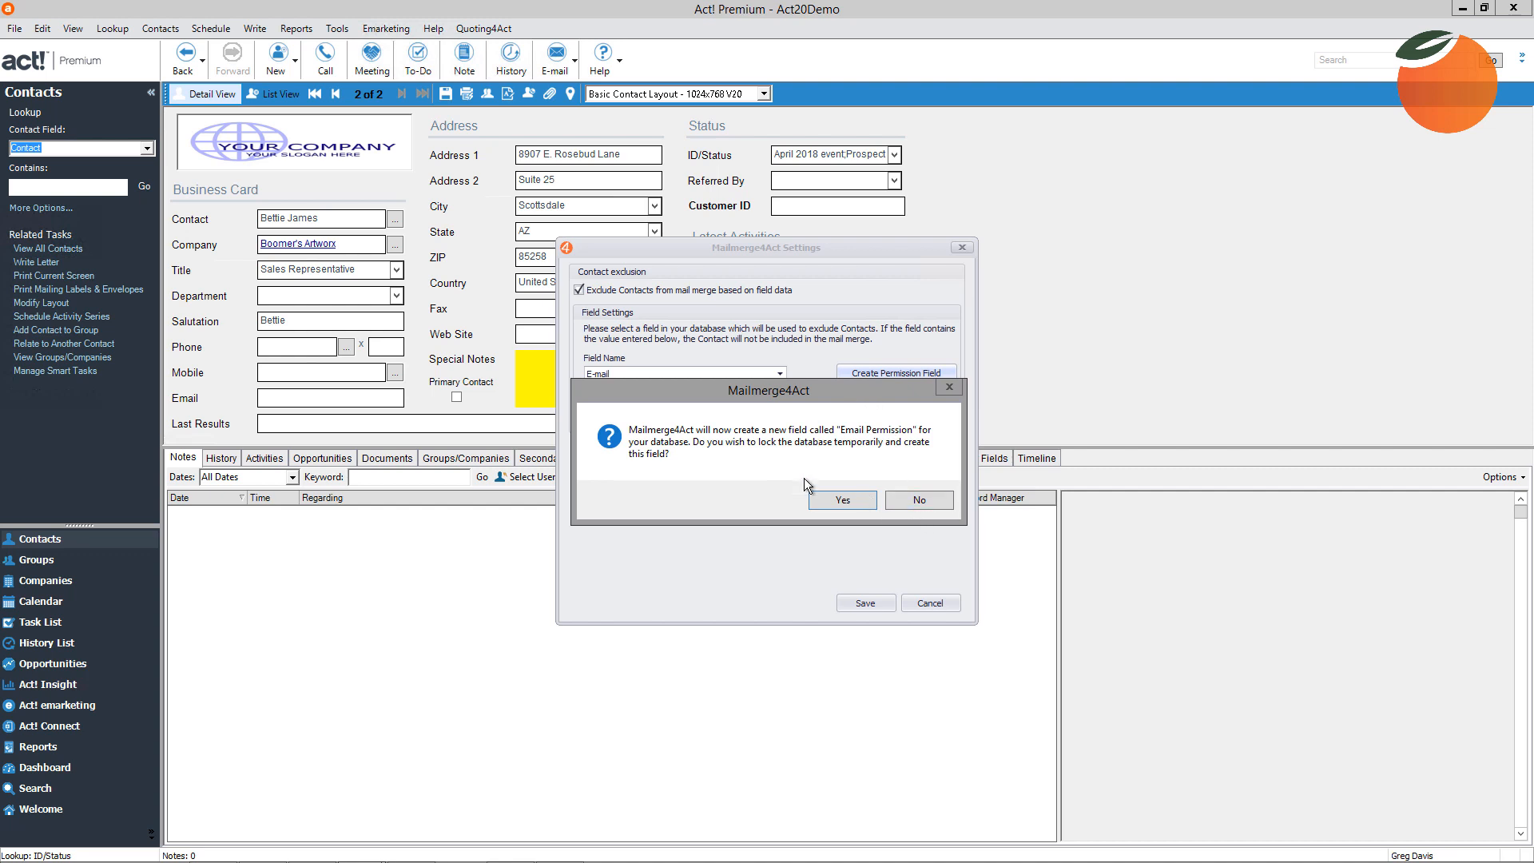
left_click(845, 499)
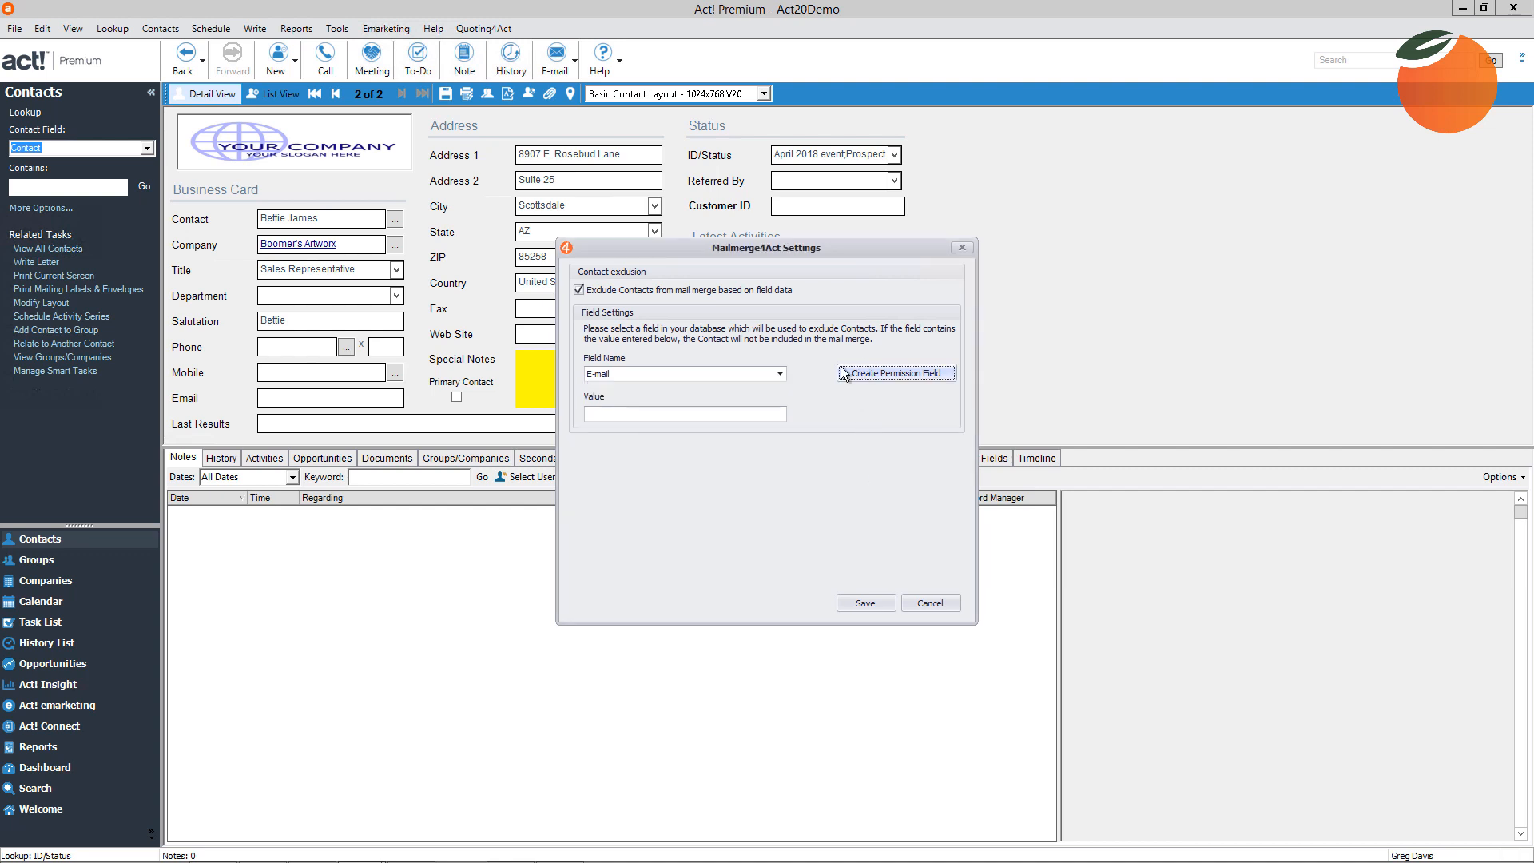
Exclude contacts whose Email Permission field contains OptOut from mail merges and save the settings
left_click(775, 370)
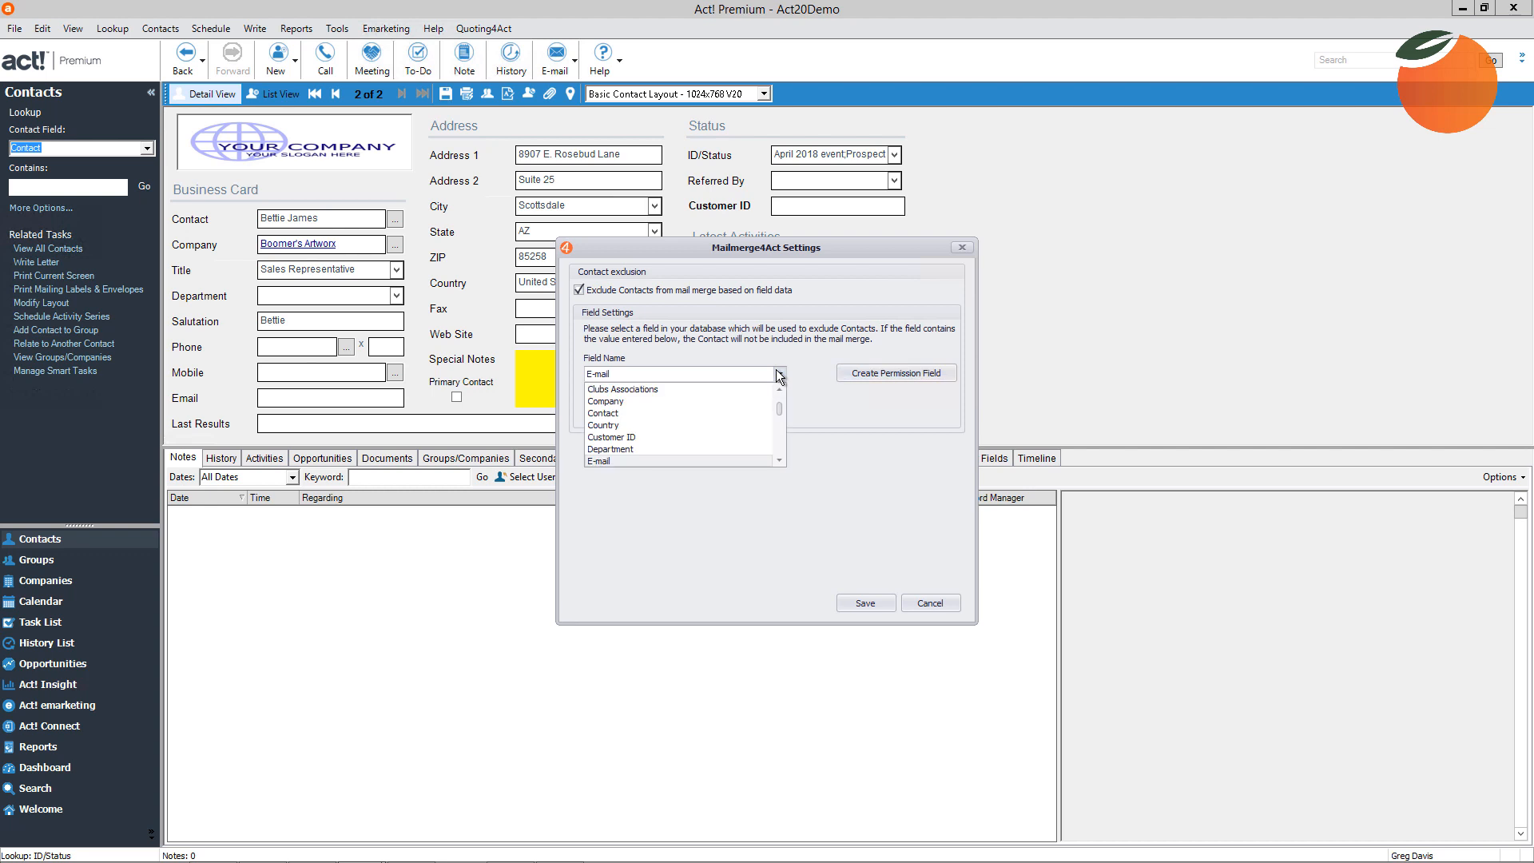
left_click(779, 462)
left_click(779, 462)
left_click(779, 461)
left_click(779, 462)
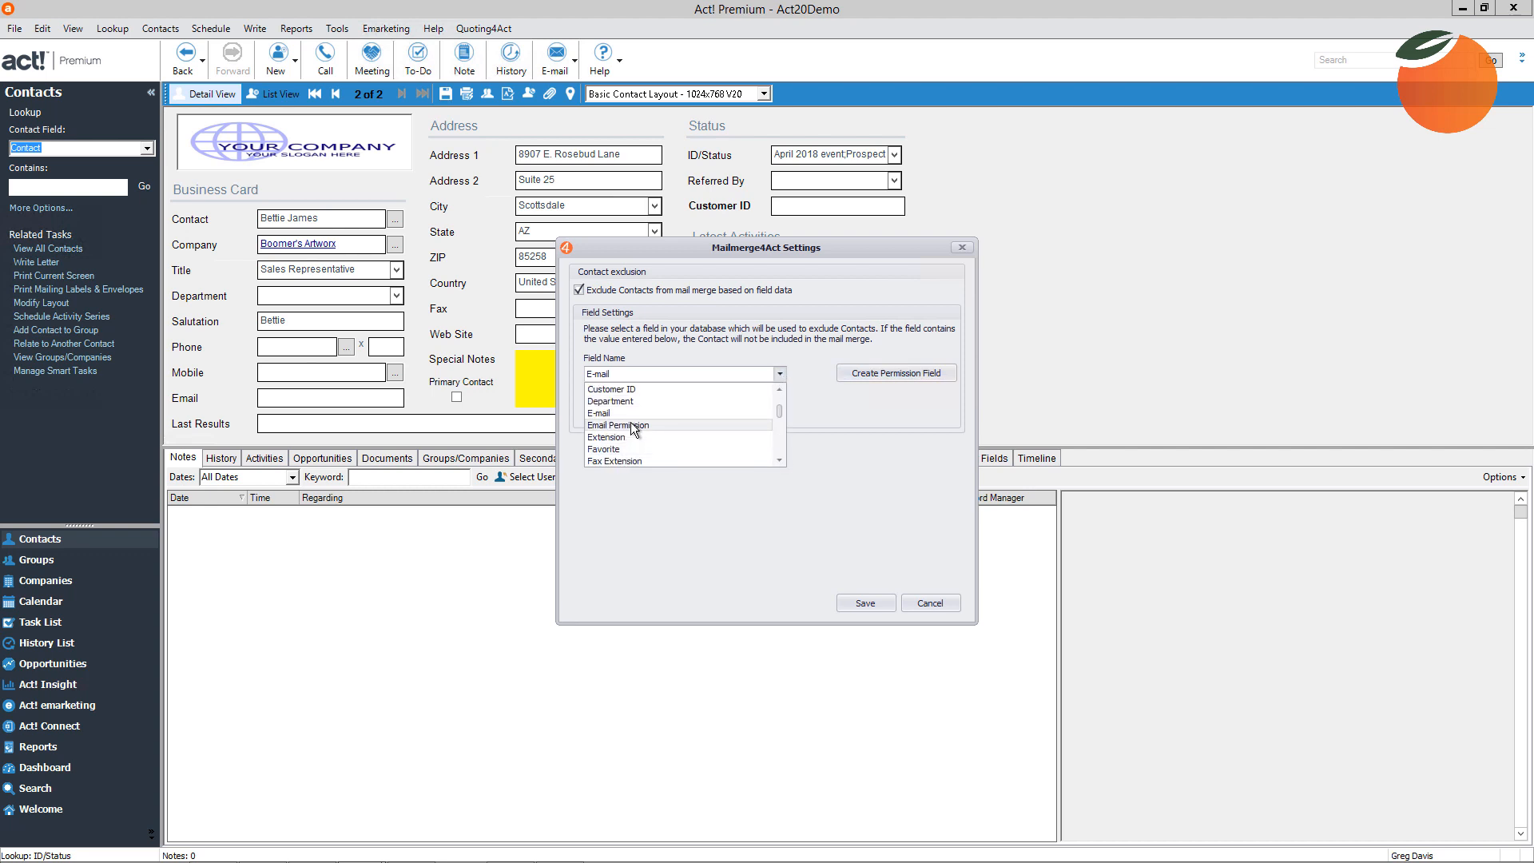
left_click(634, 426)
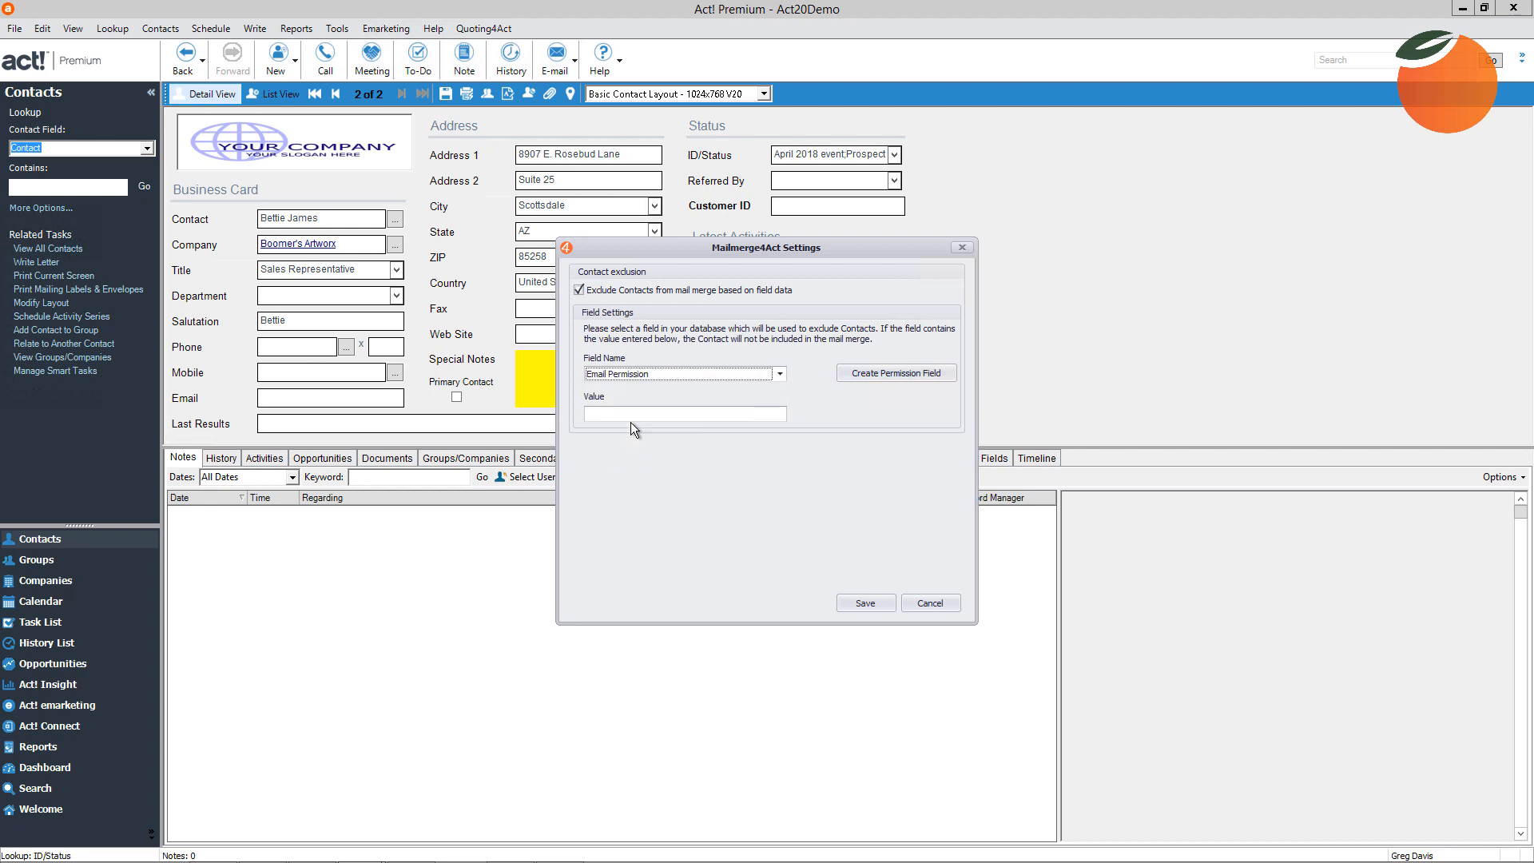
left_click(679, 409)
type("OptOut")
left_click(866, 603)
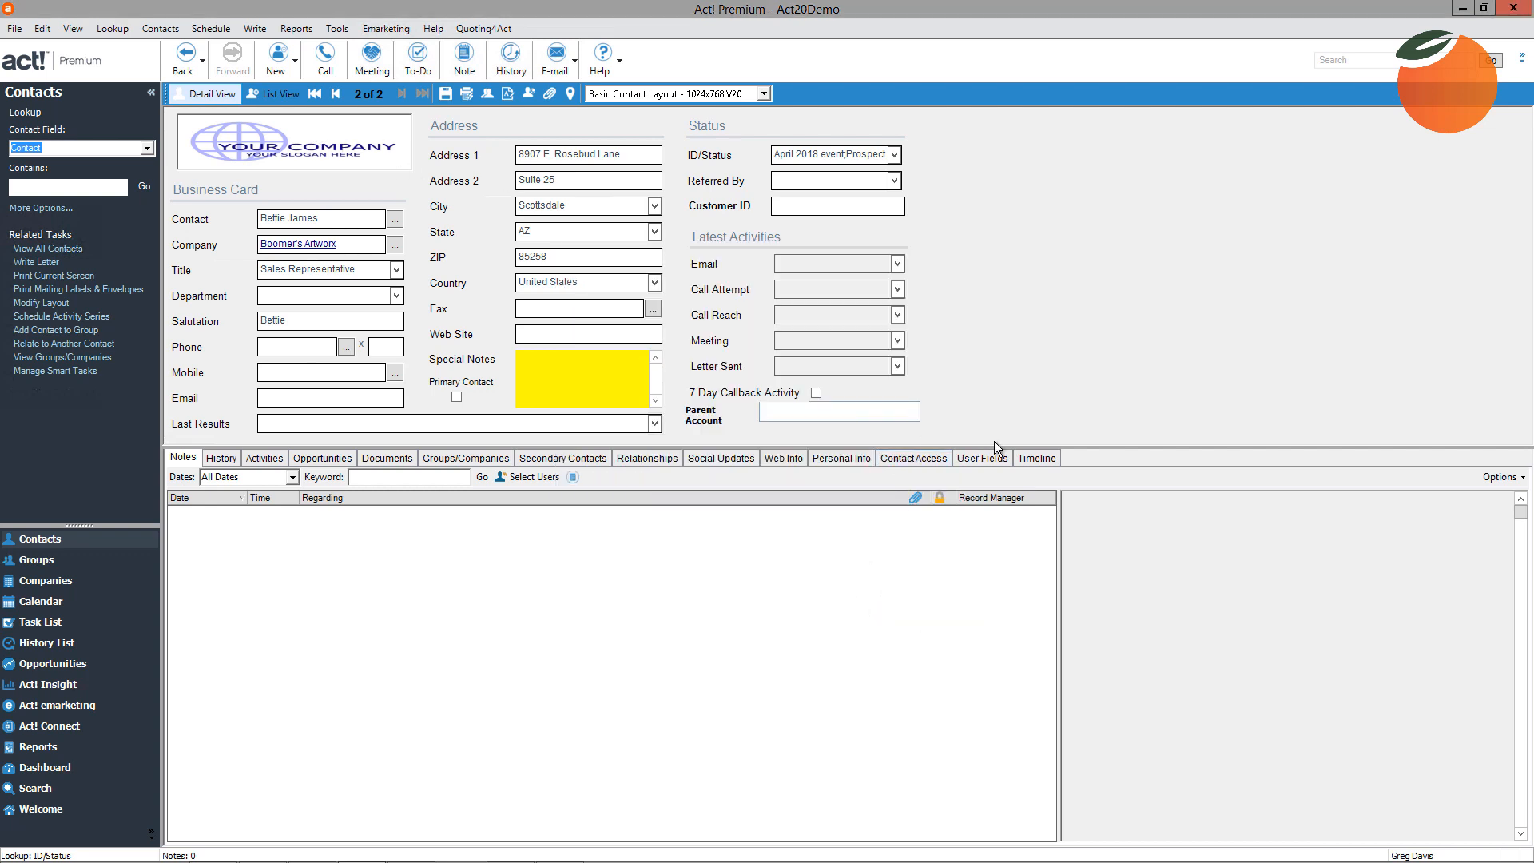
Set the contact's Email Permission to OptOut in the personal information
left_click(826, 458)
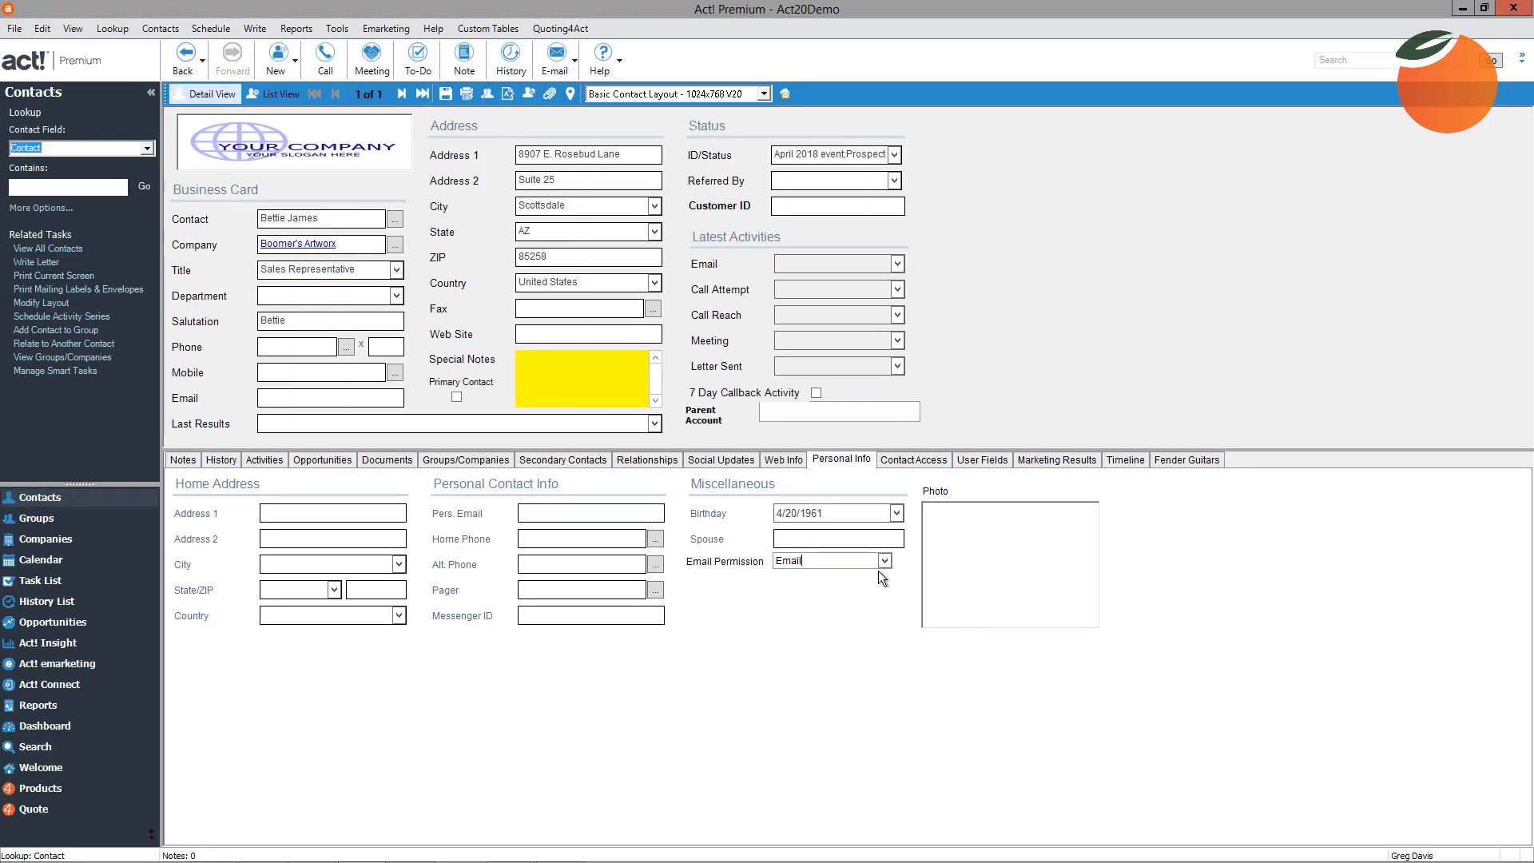
left_click(884, 561)
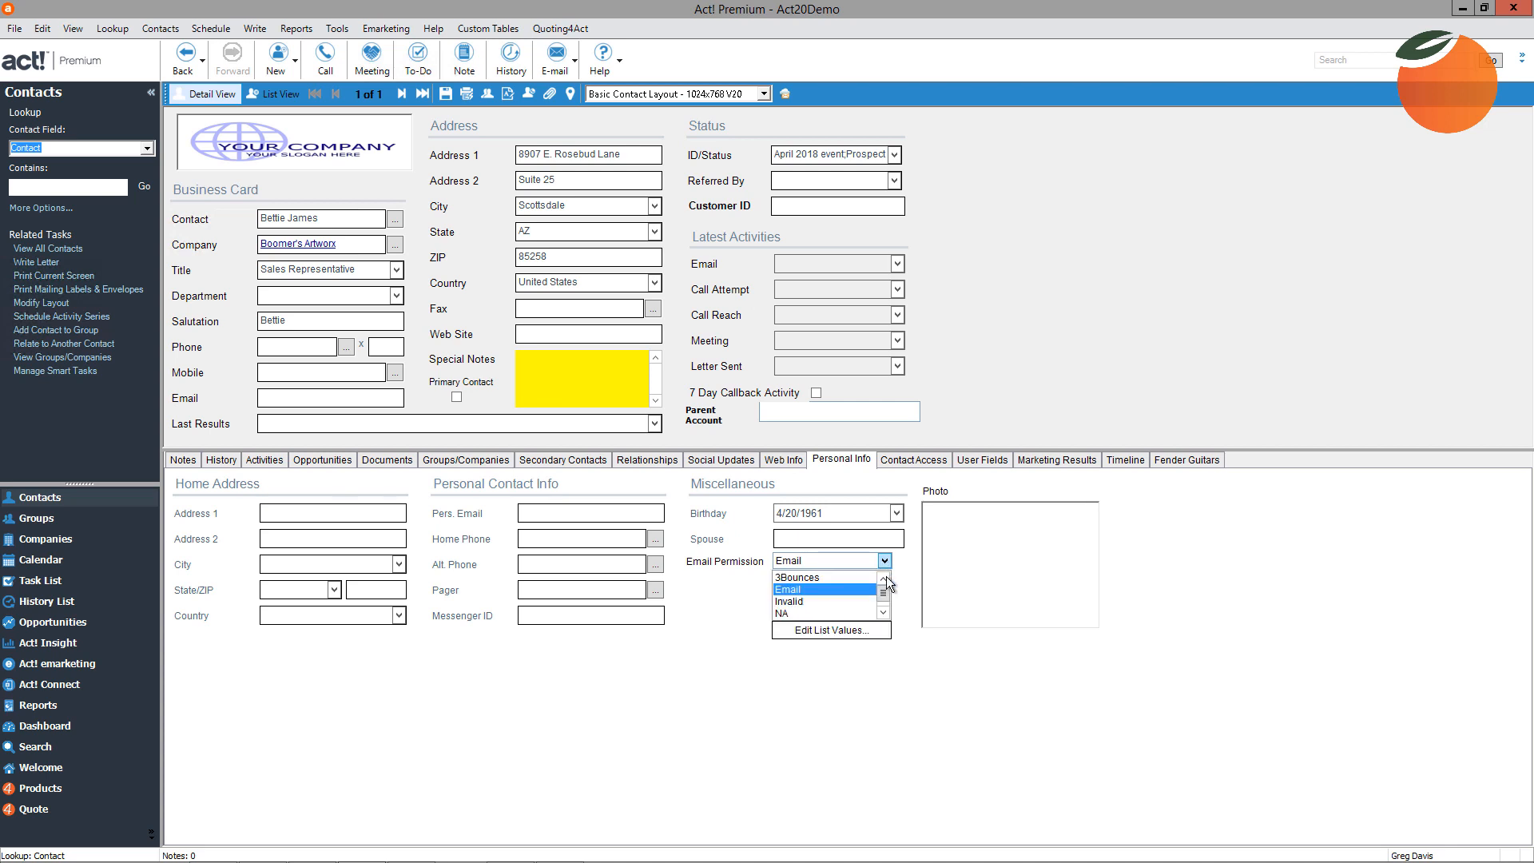
left_click(882, 613)
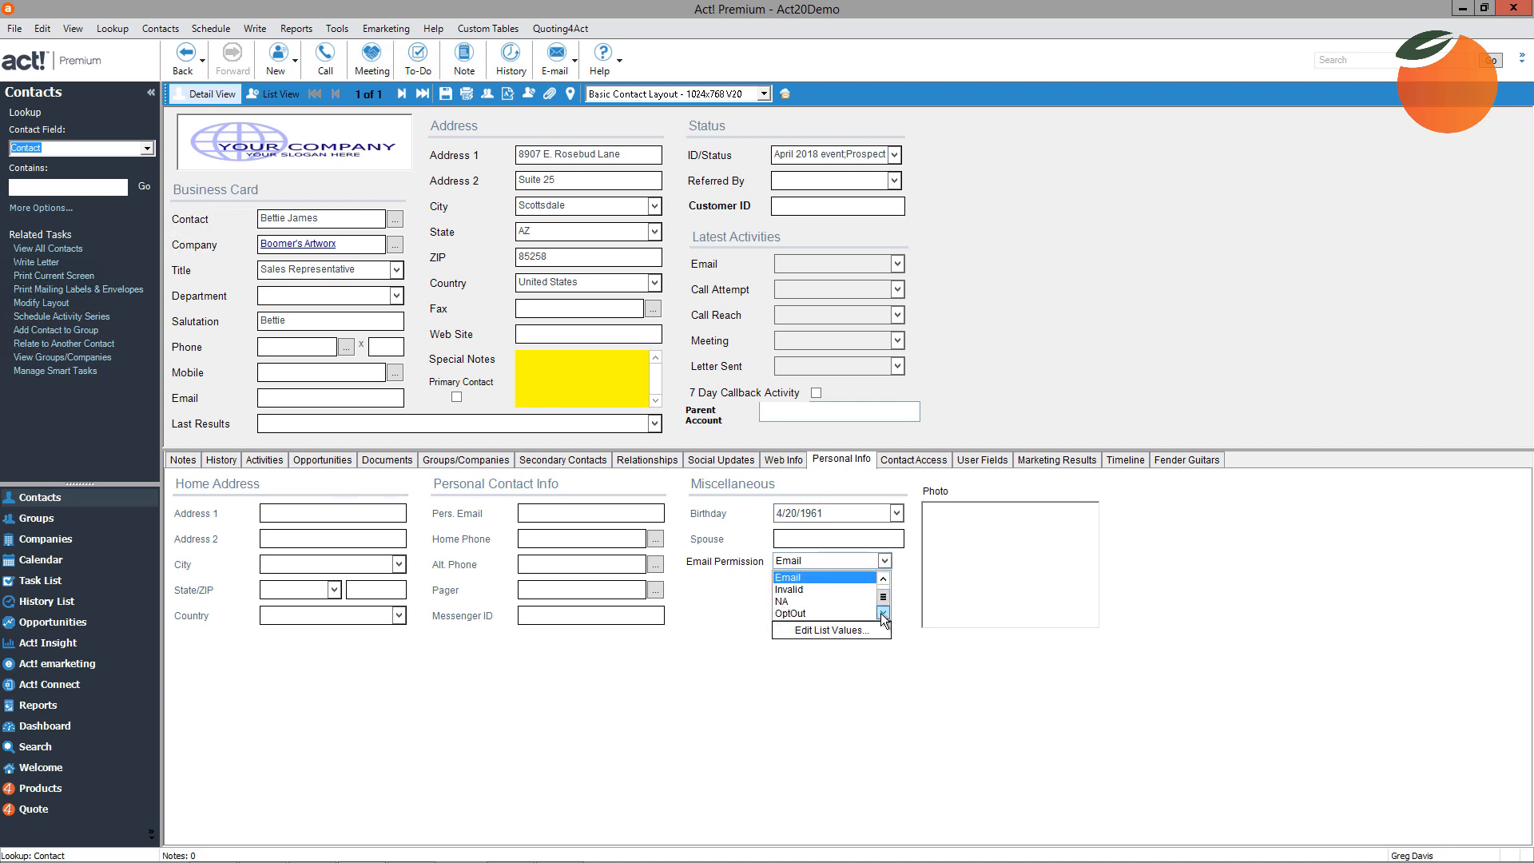
left_click(791, 611)
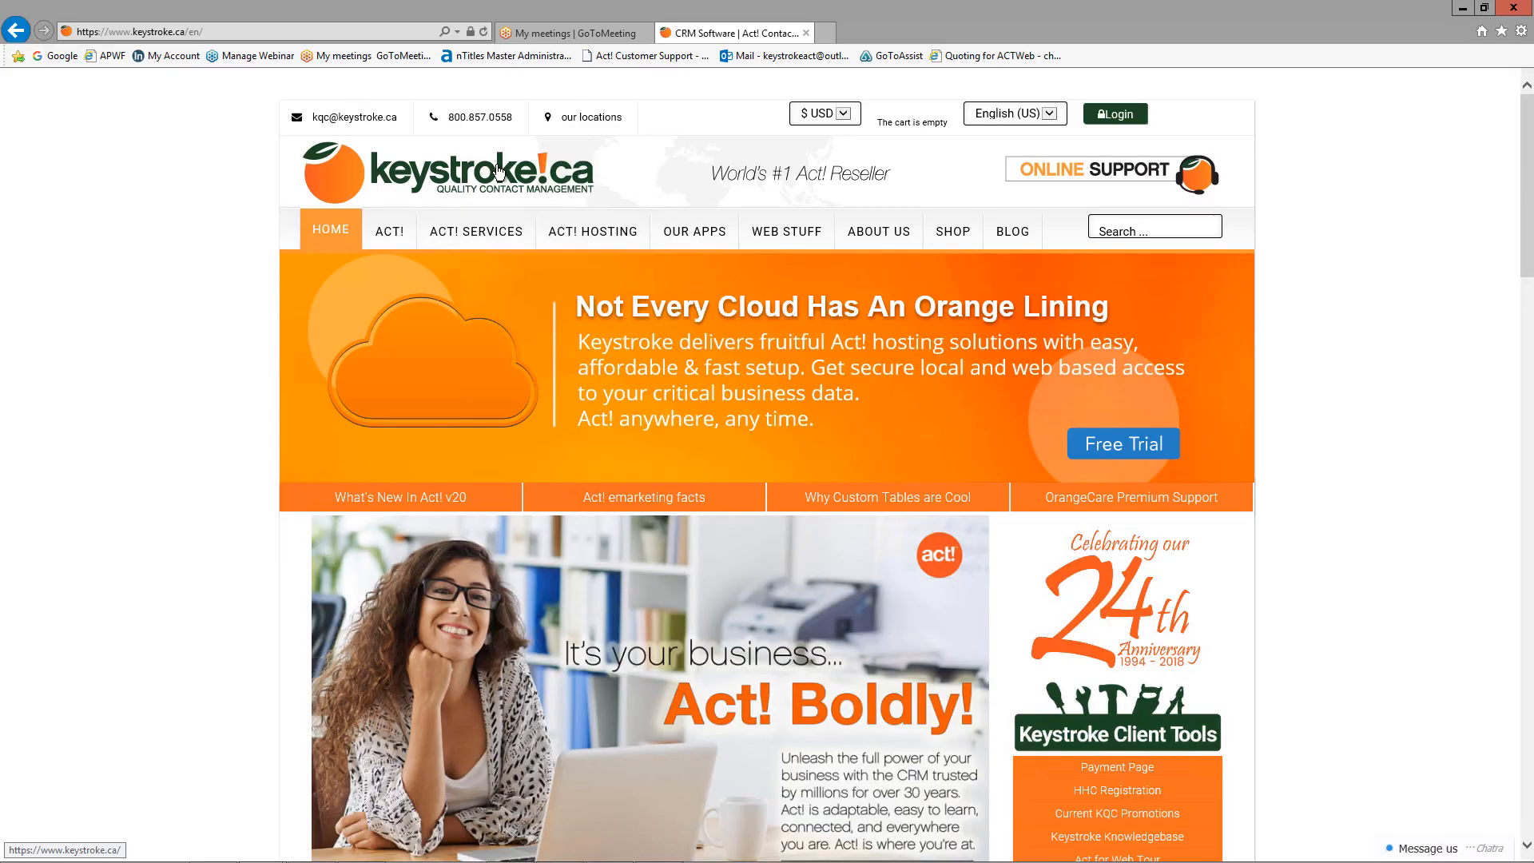
Open the MailMerge4act product page from the Email Tools category of the keystroke.ca shop
left_click(497, 170)
left_click(948, 242)
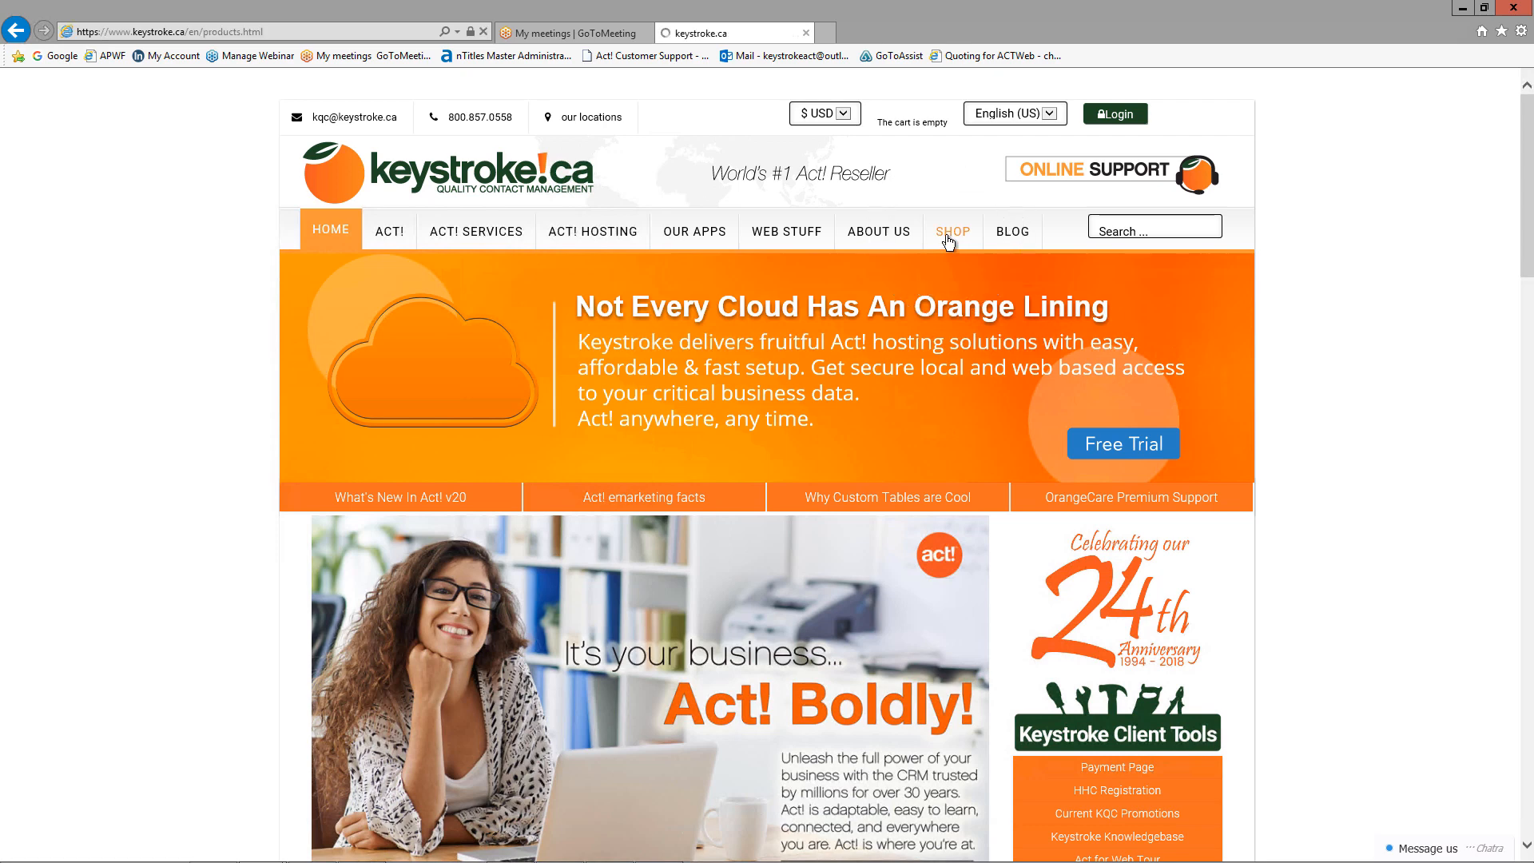
scroll(373, 606, "down", 3)
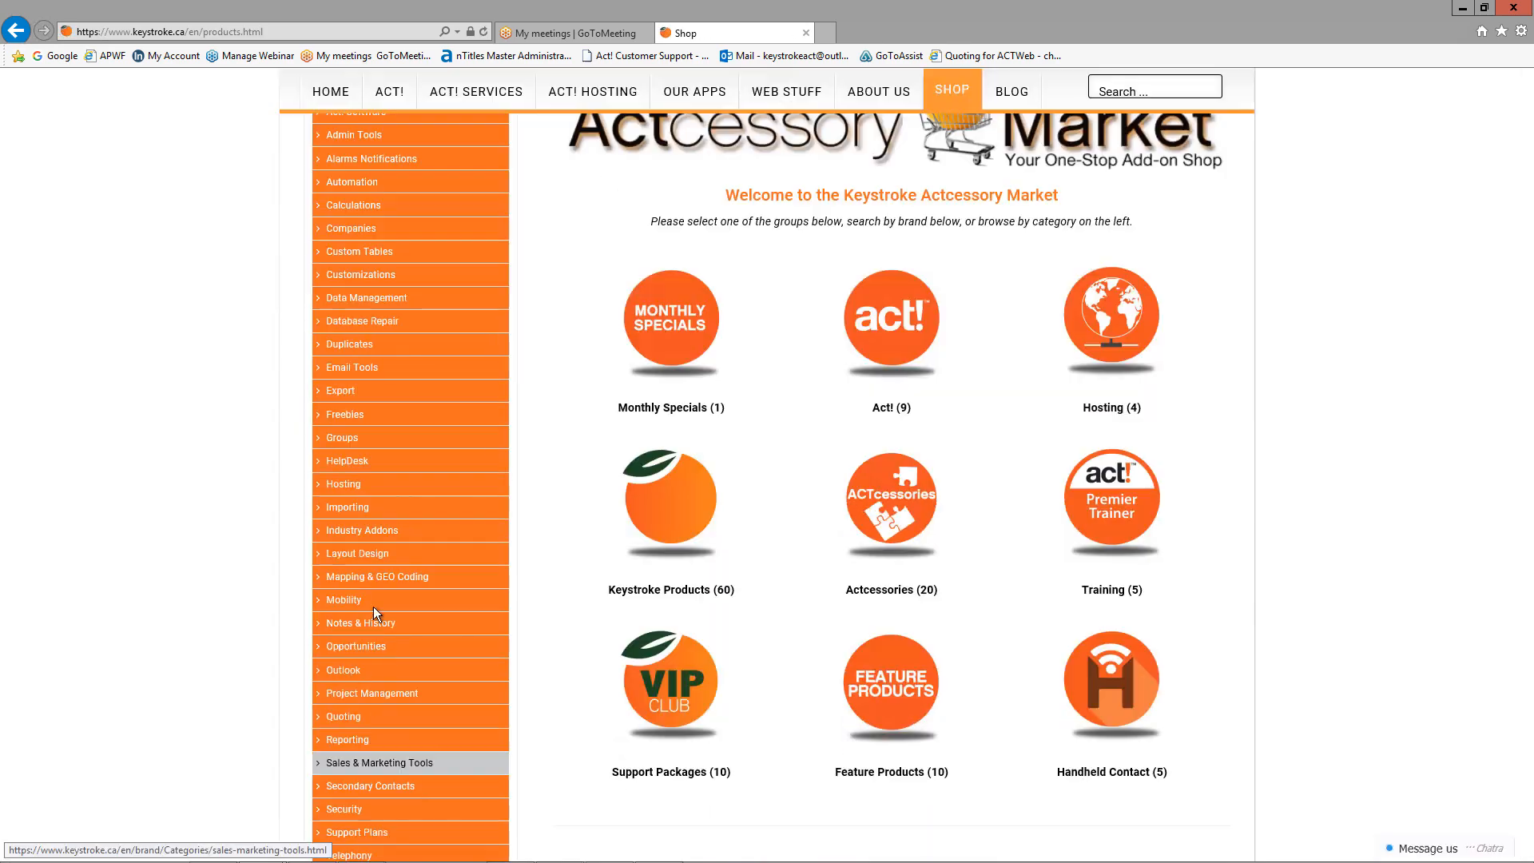
left_click(361, 370)
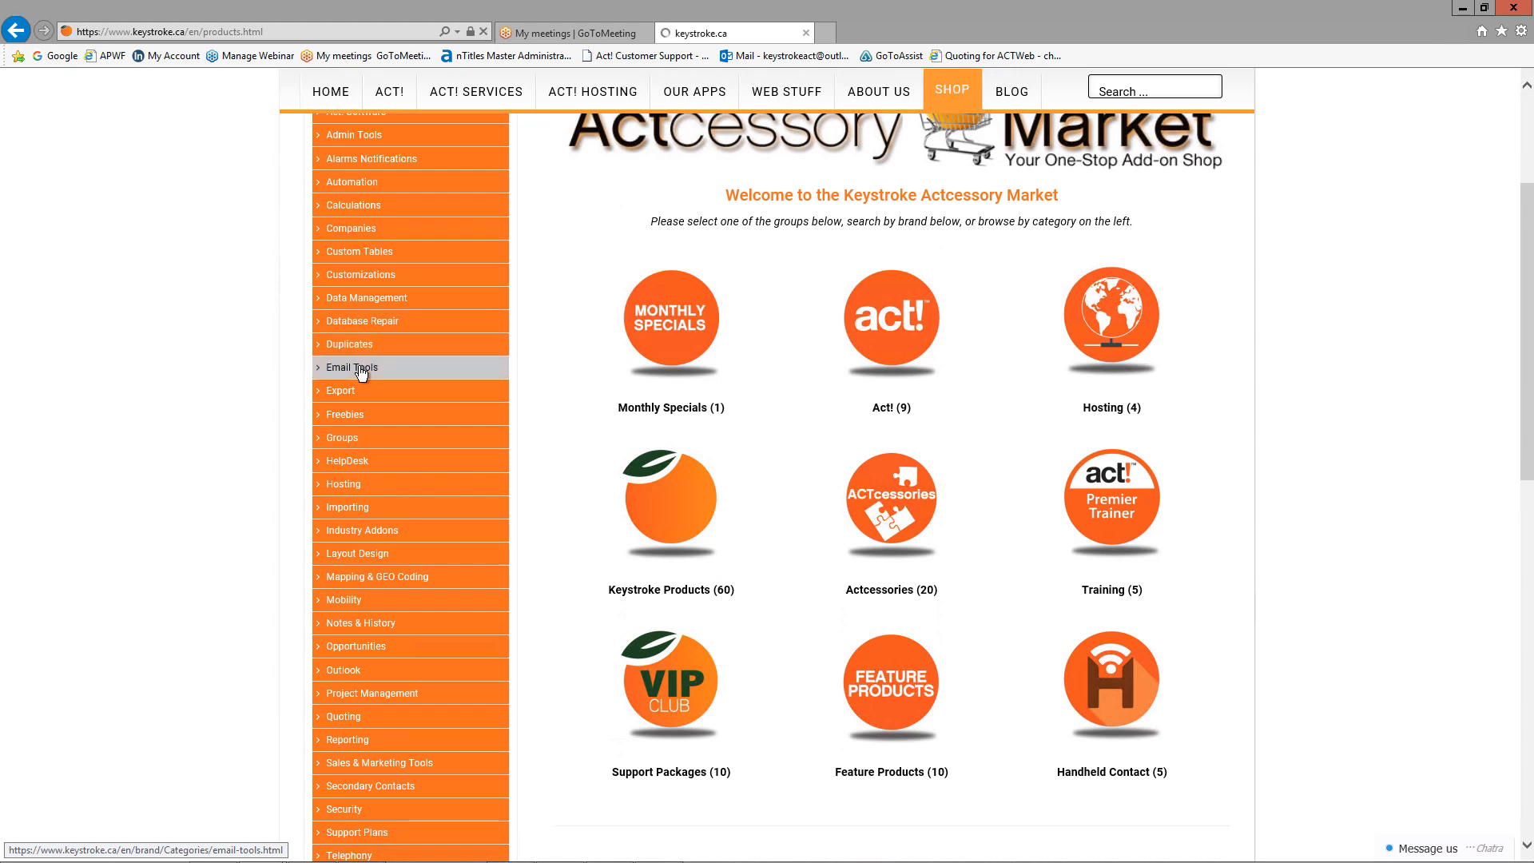
left_click(361, 371)
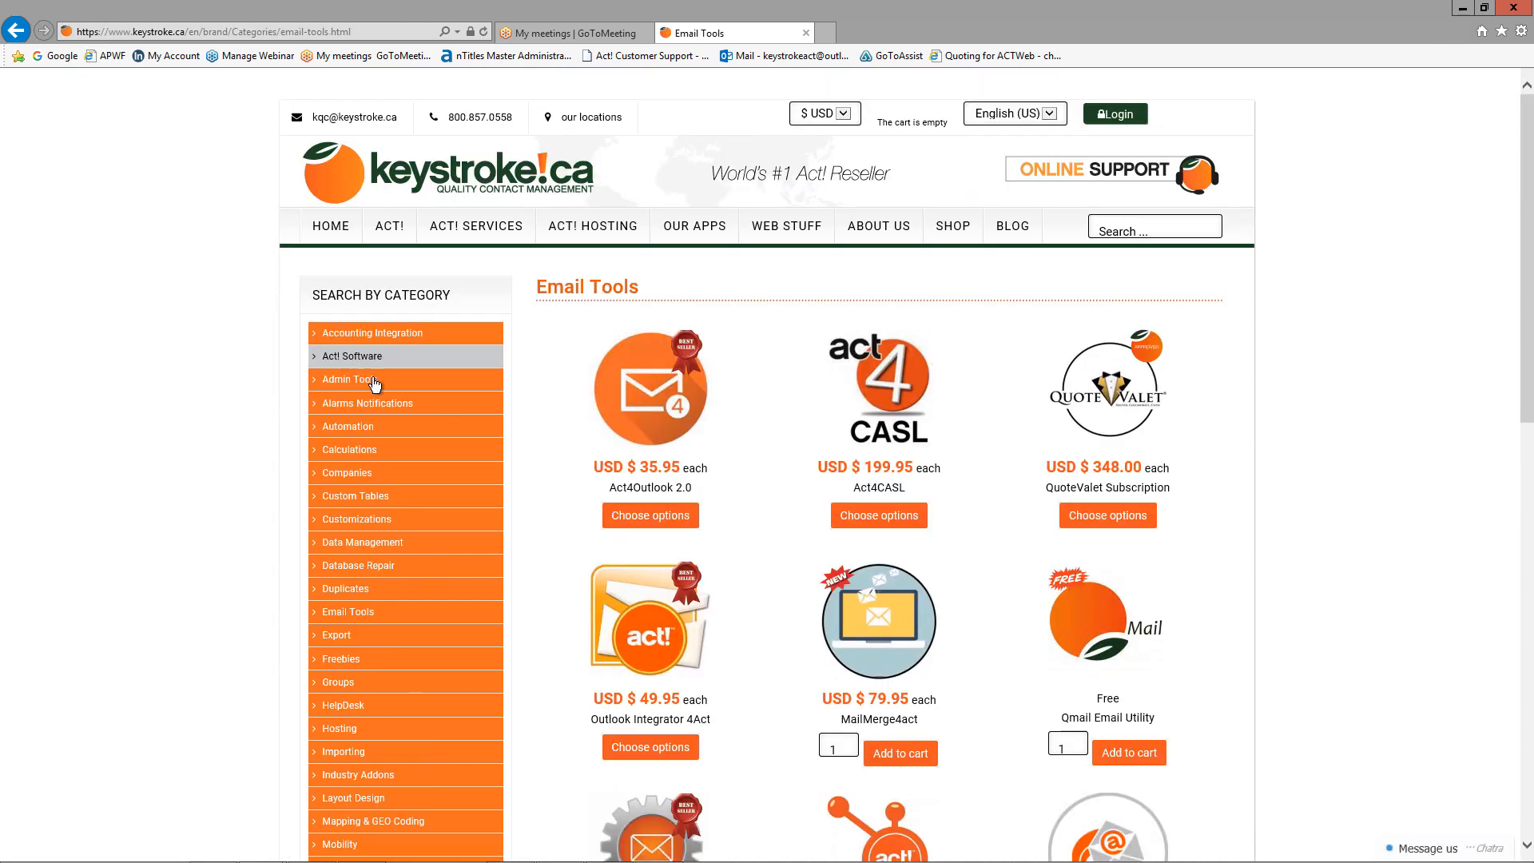
scroll(784, 572, "down", 3)
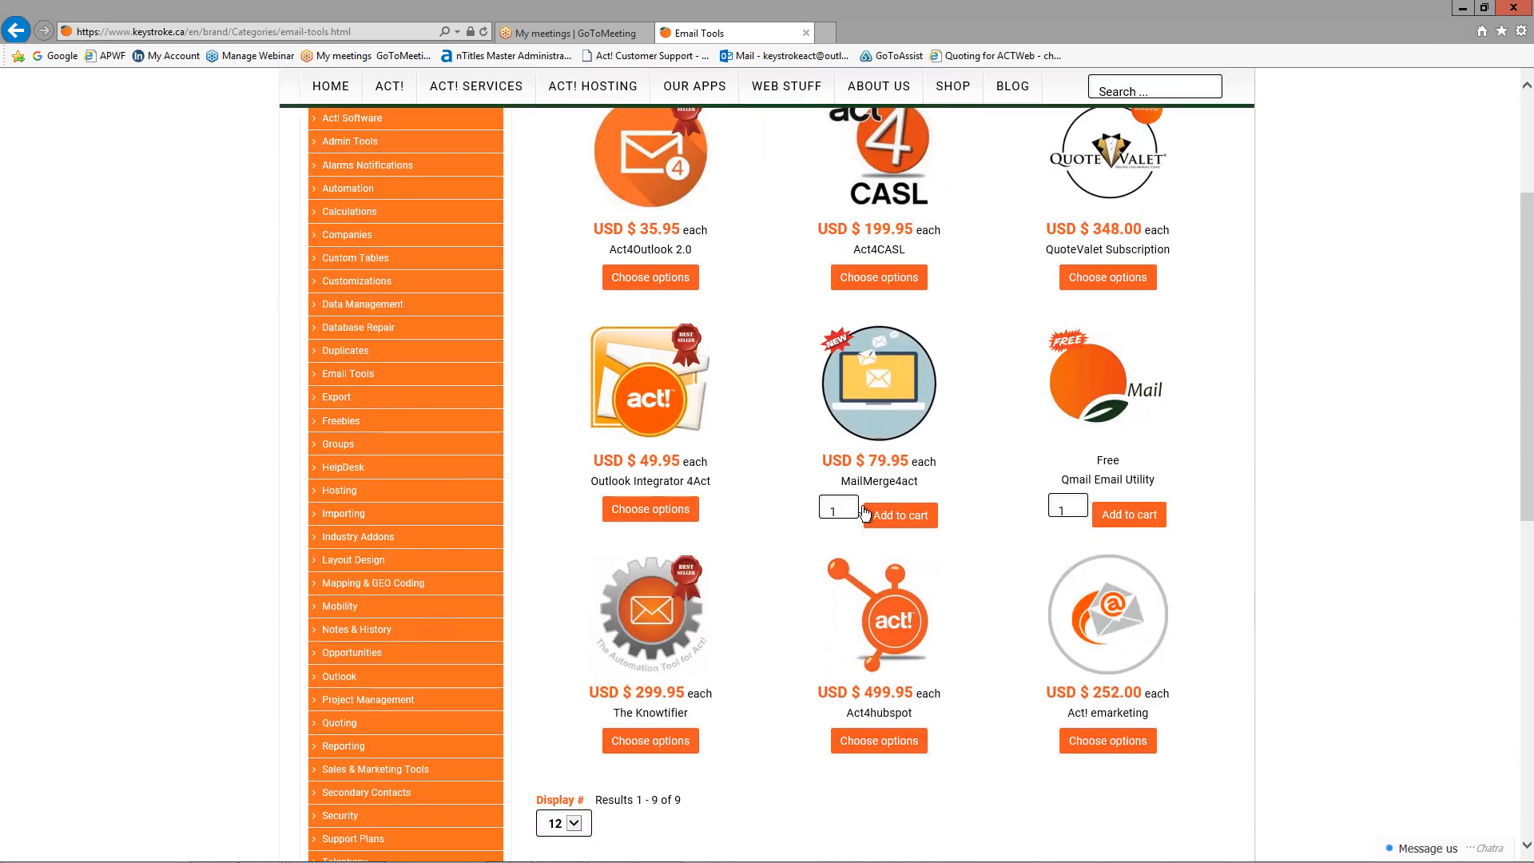
left_click(871, 435)
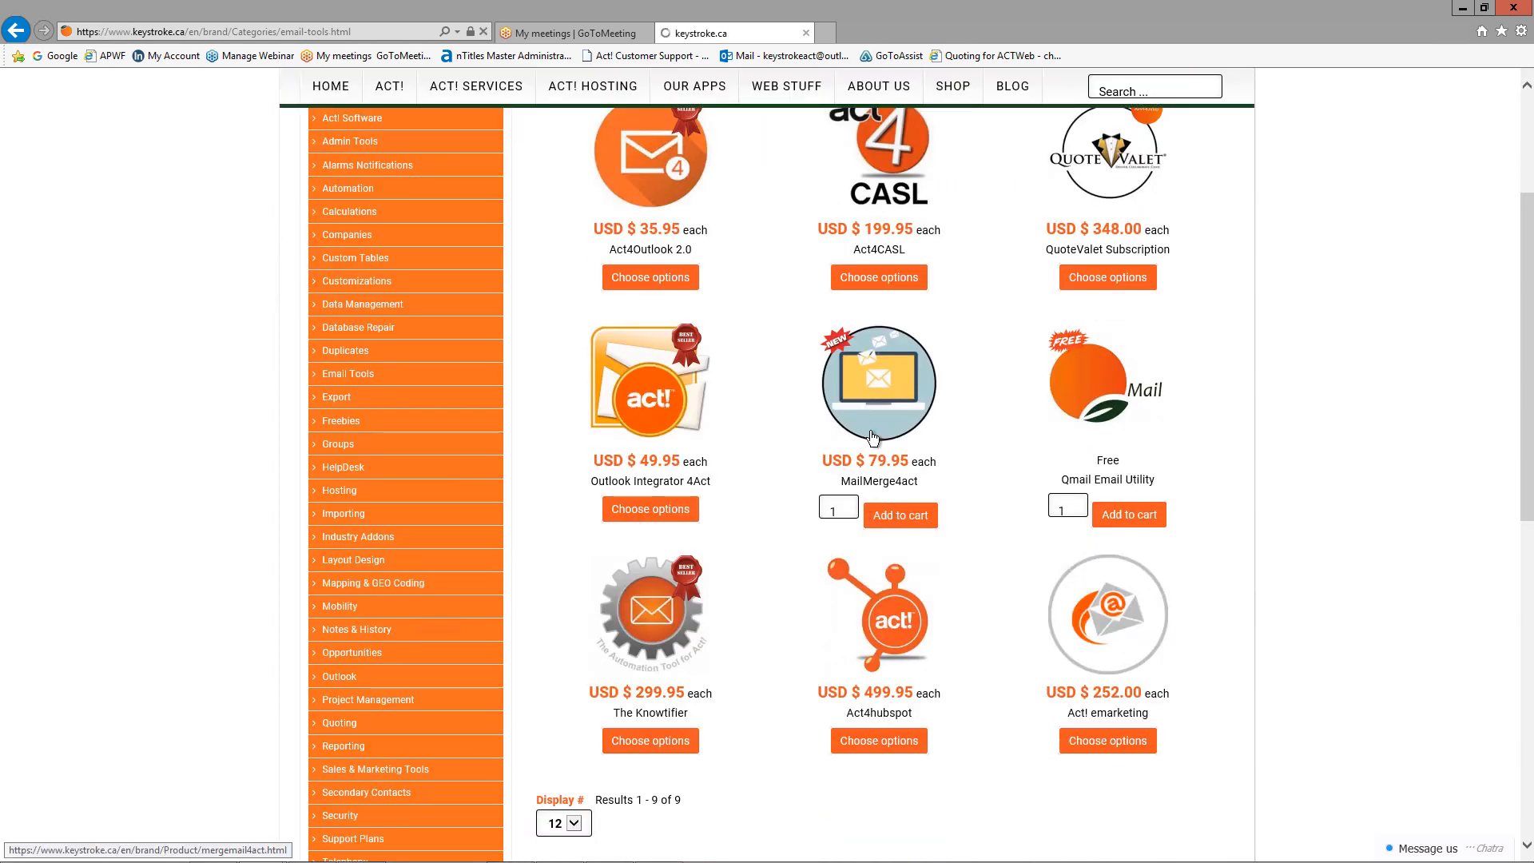